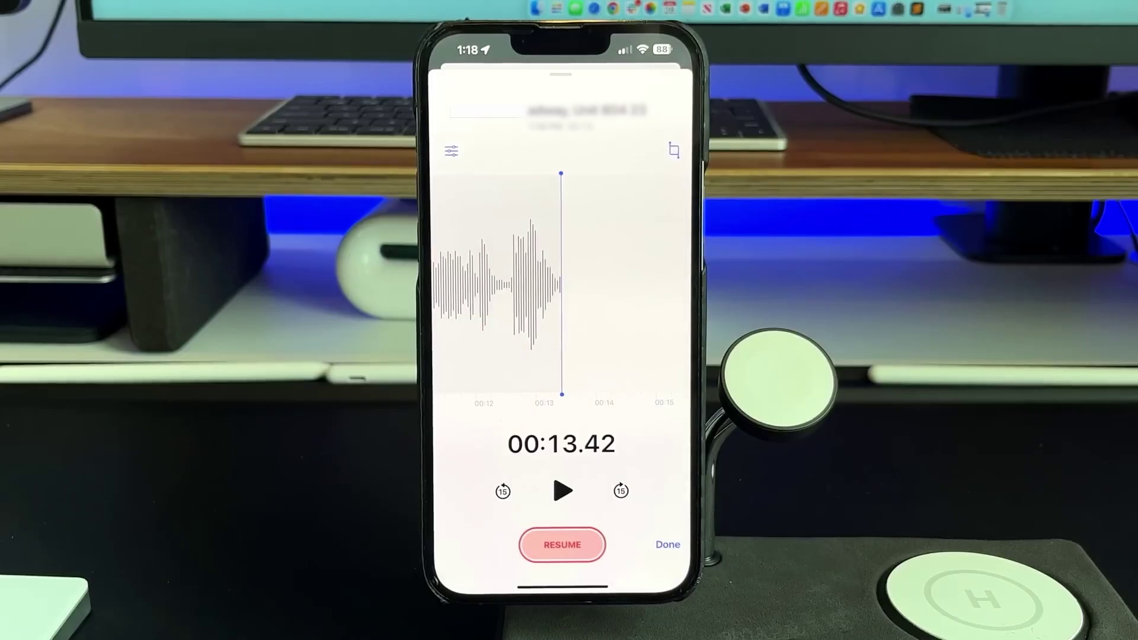
- View the Fireflies.ai homepage hero with 'The #1 AI Notetaker For Your Meetings' headline
click(561, 544)
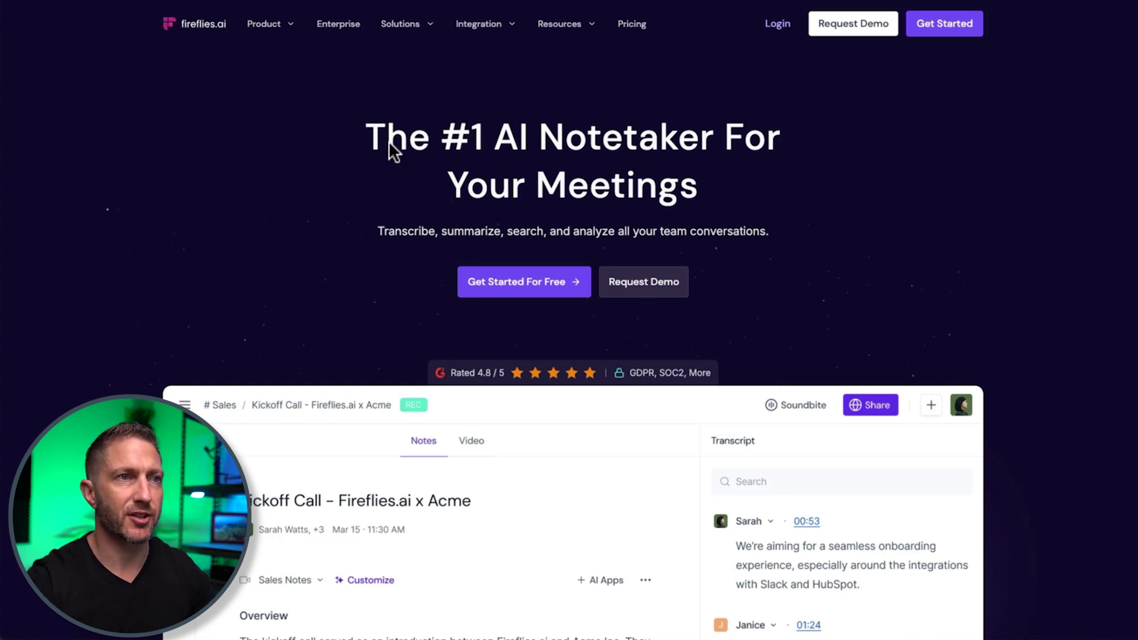
- Highlight the main homepage headline for emphasis, then clear the selection
click(706, 177)
drag(706, 176, 343, 148)
click(256, 206)
- Scroll to High Quality Meeting Transcription & Recording and highlight its heading and 100+ Languages
scroll(94, 400, down, 5)
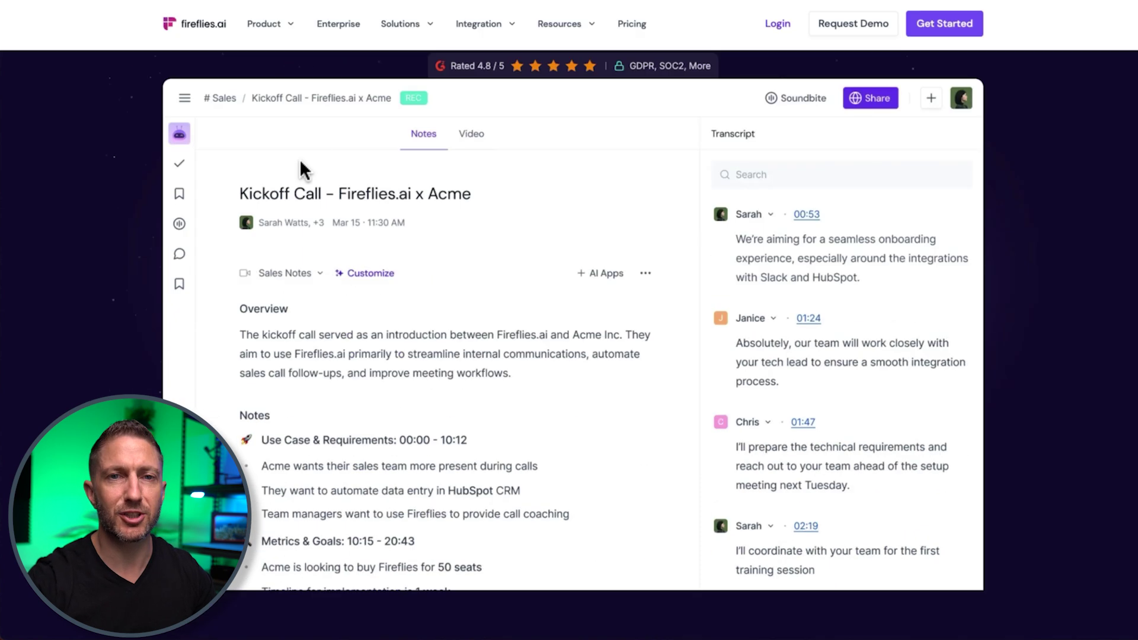
scroll(94, 357, down, 10)
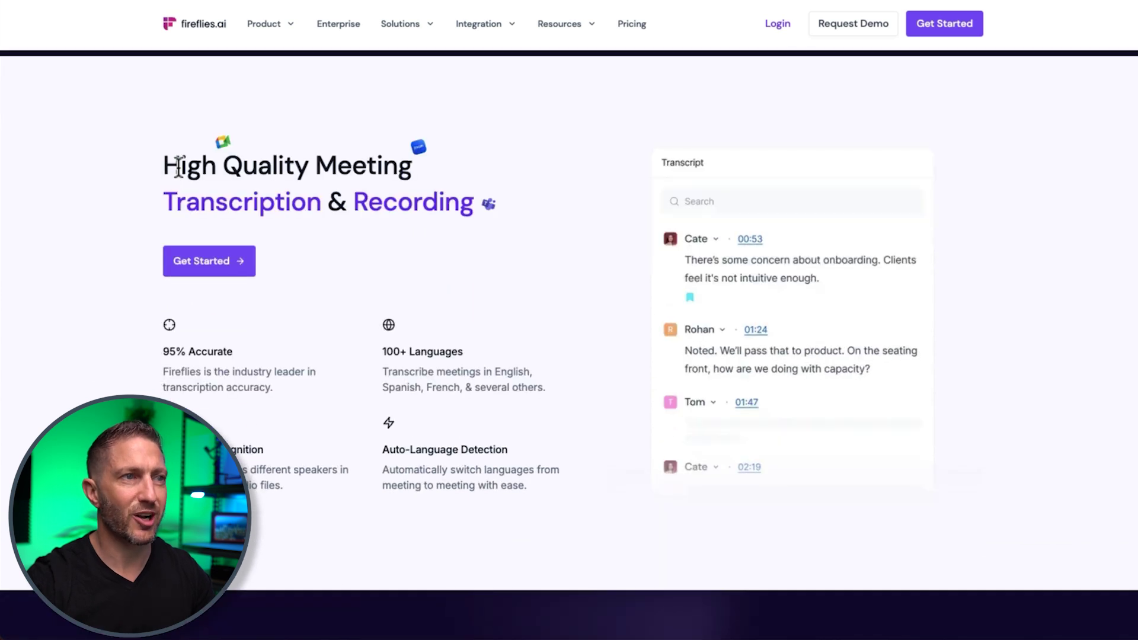
drag(157, 166, 502, 211)
click(504, 206)
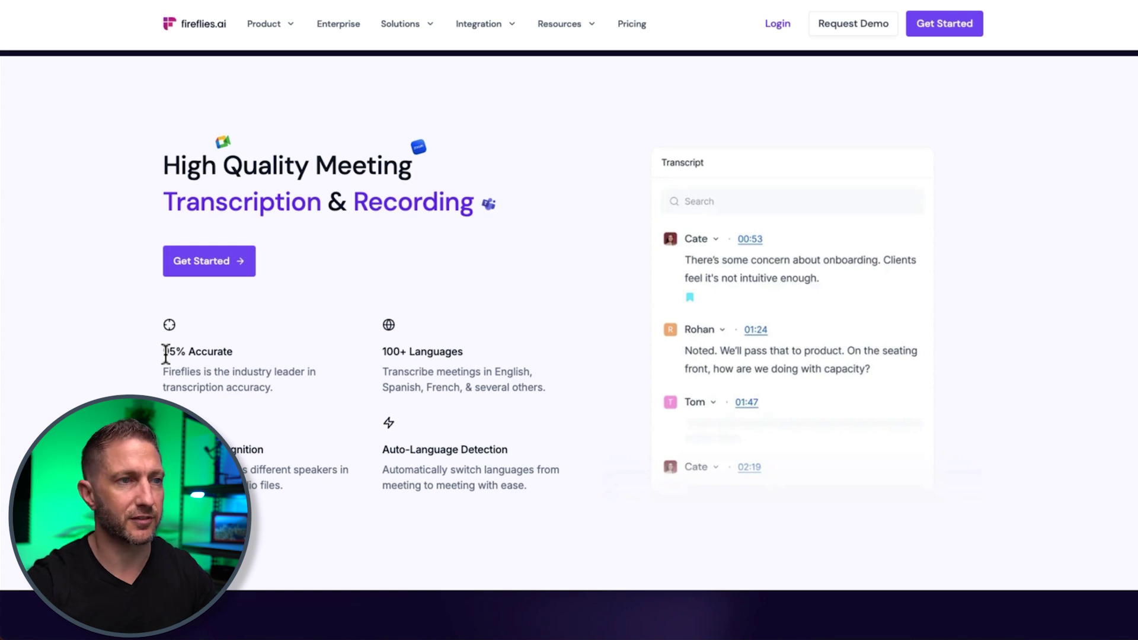
drag(381, 351, 463, 352)
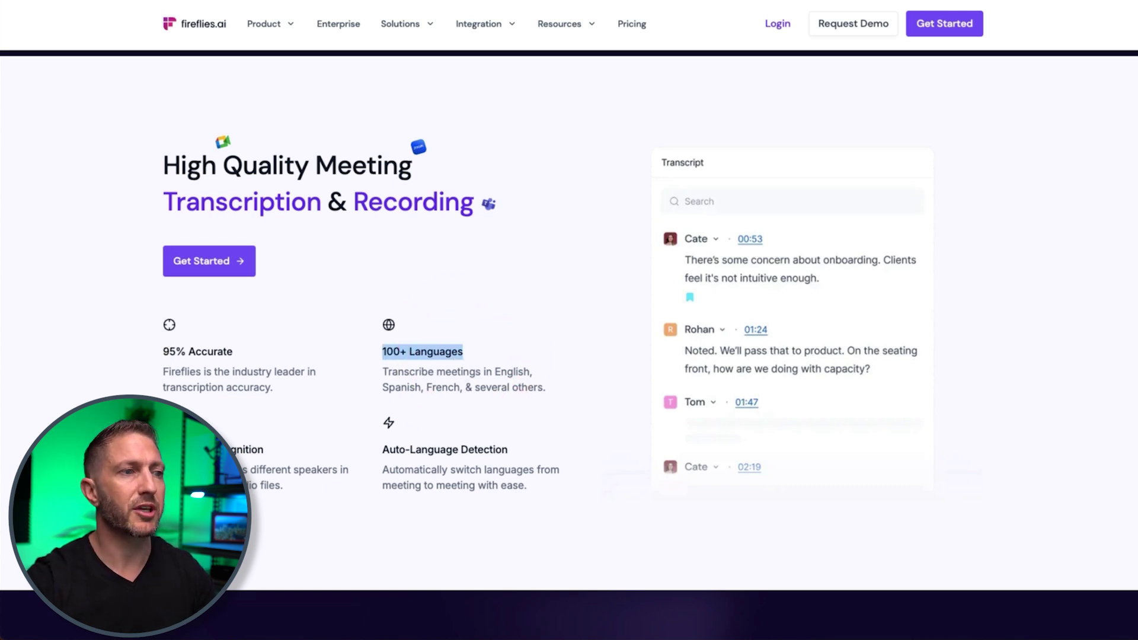
click(172, 415)
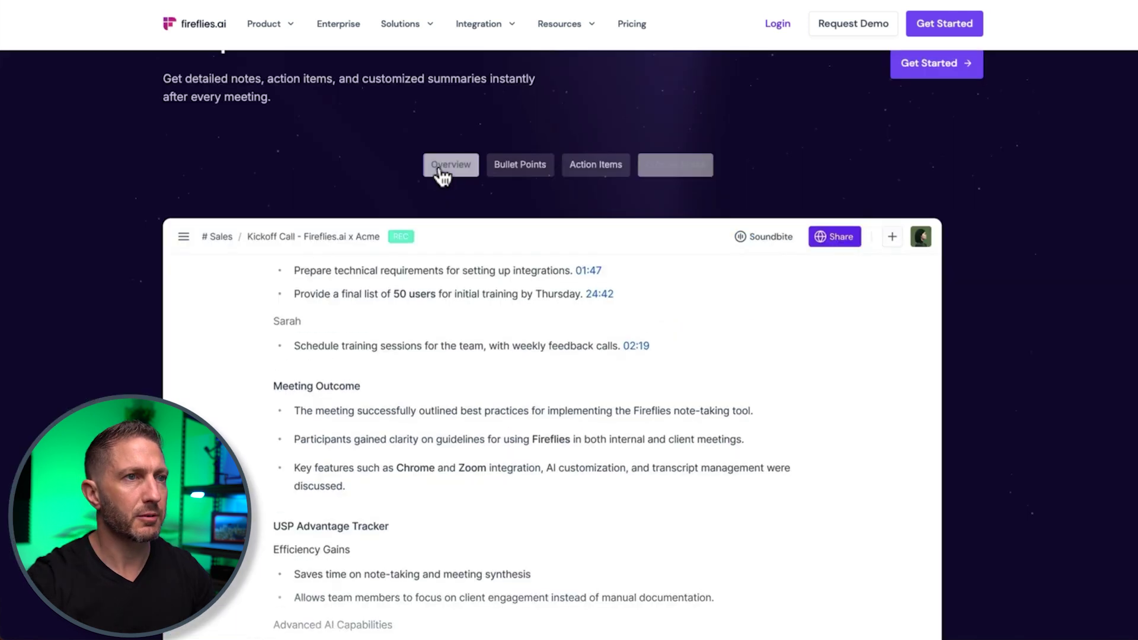
- Preview the meeting notes demo as Overview, Bullet Points and Action Items
click(446, 169)
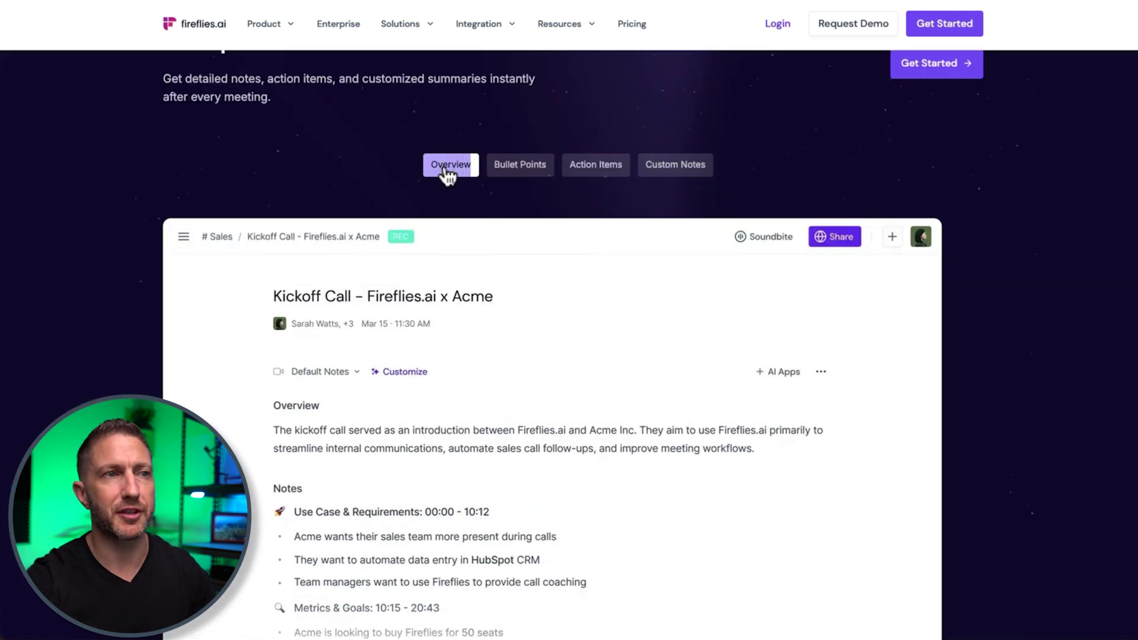
click(446, 170)
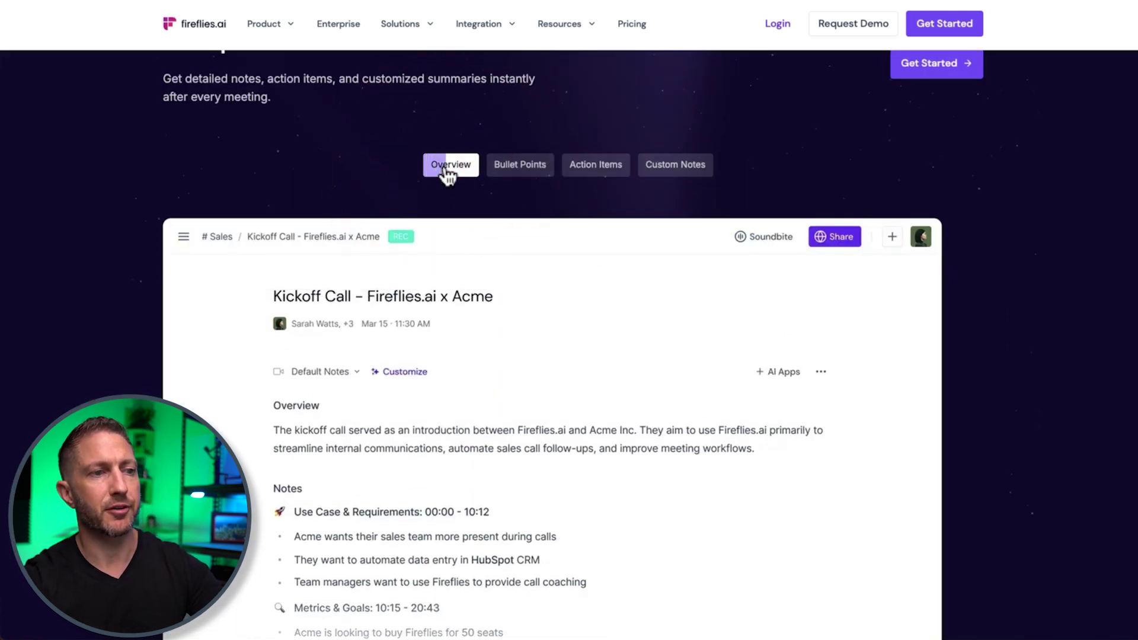
click(501, 172)
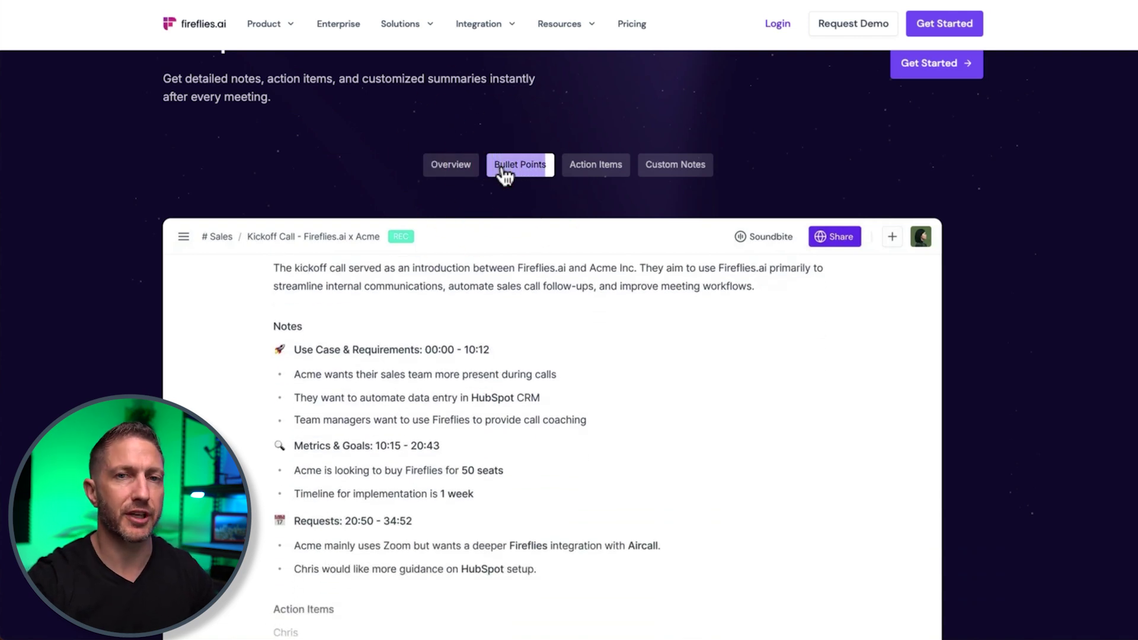
click(576, 172)
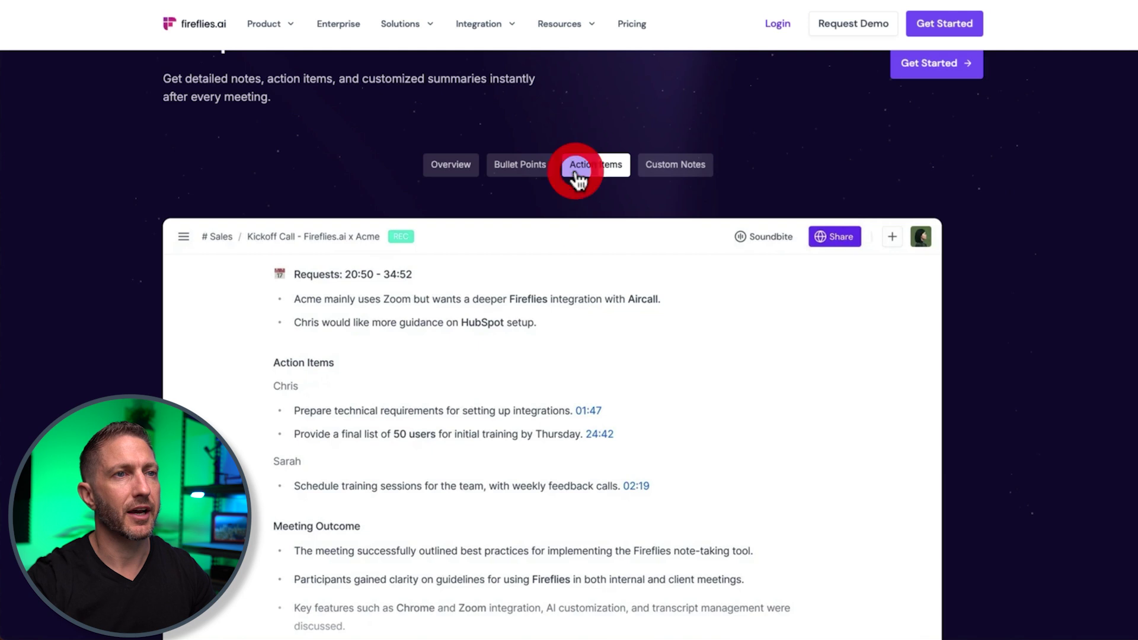
click(579, 173)
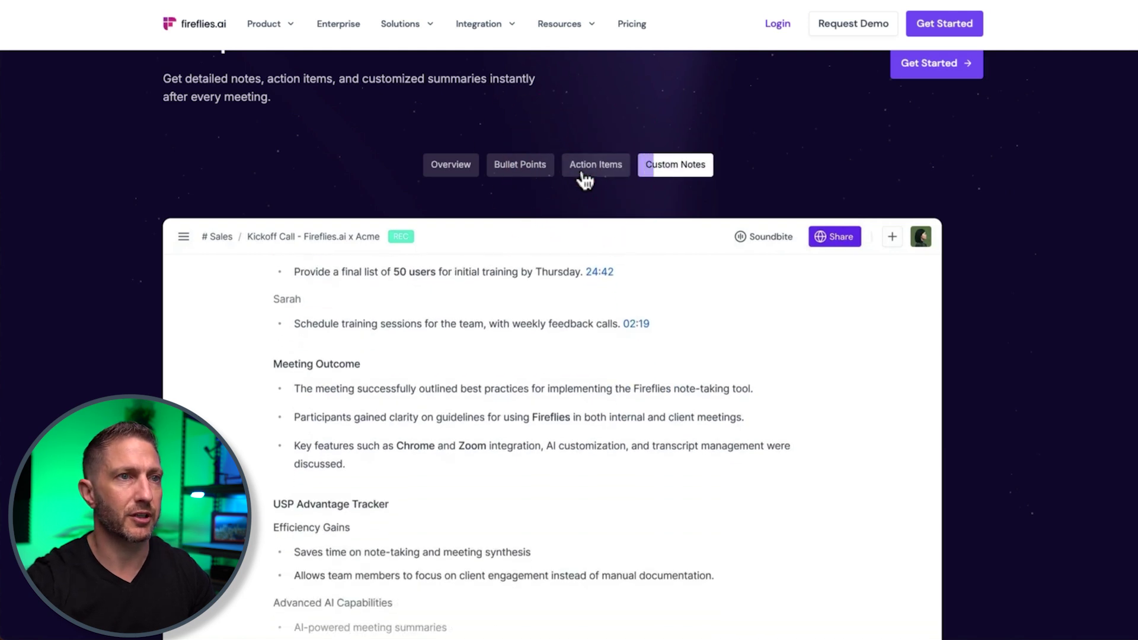
click(581, 174)
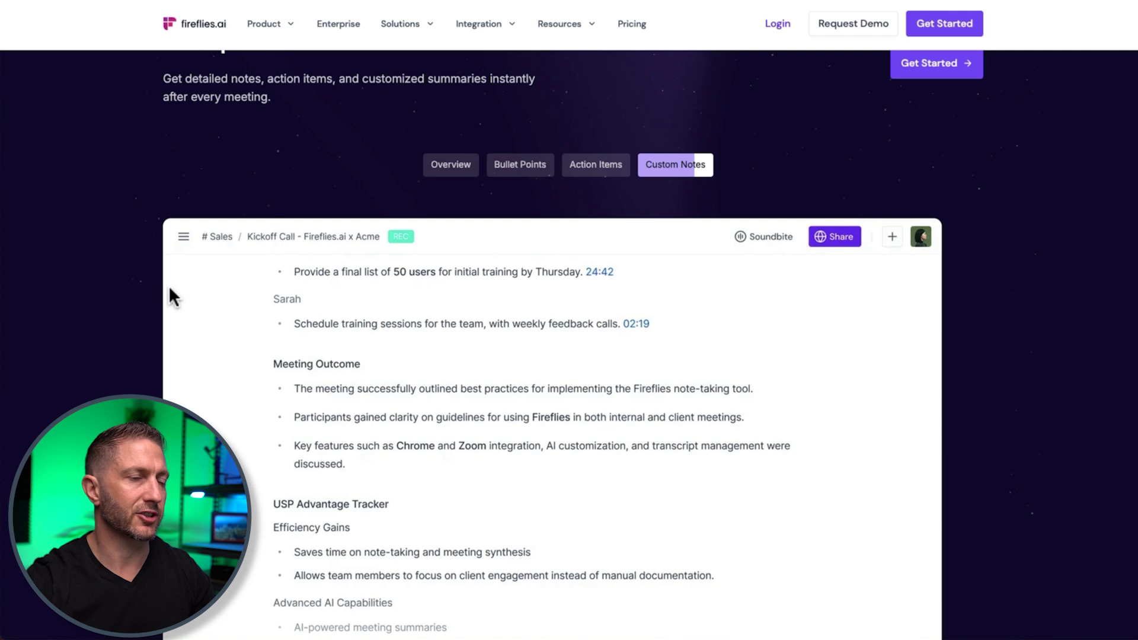
- Highlight the AI Notetaker Bot, Chrome Extension and AskFred descriptions in the capture options
scroll(89, 393, down, 10)
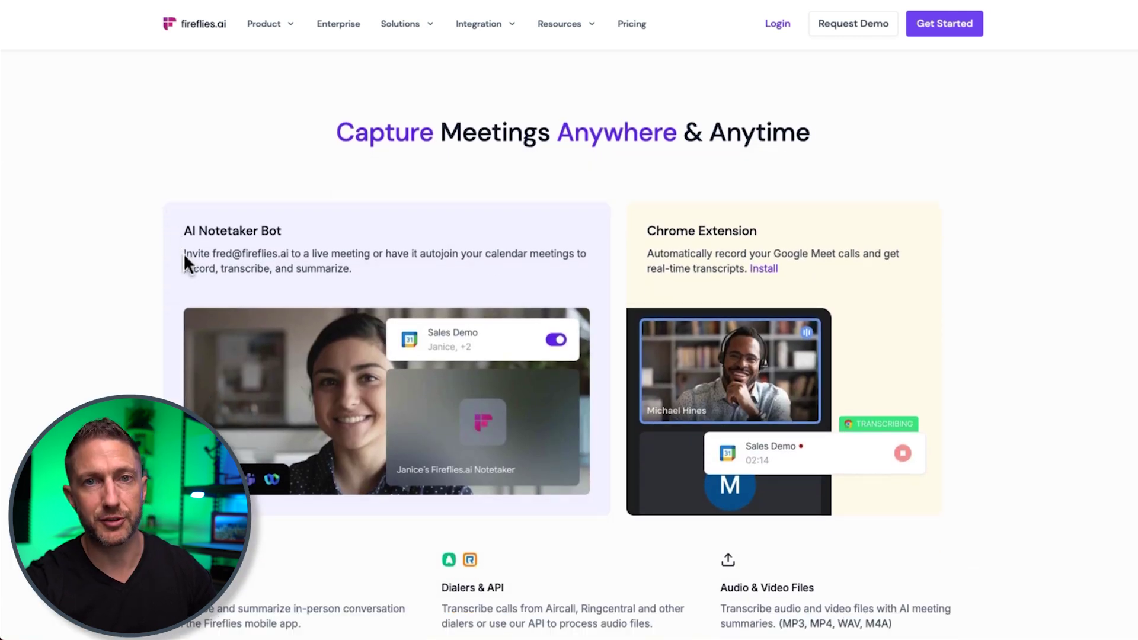
drag(184, 253, 358, 278)
click(364, 272)
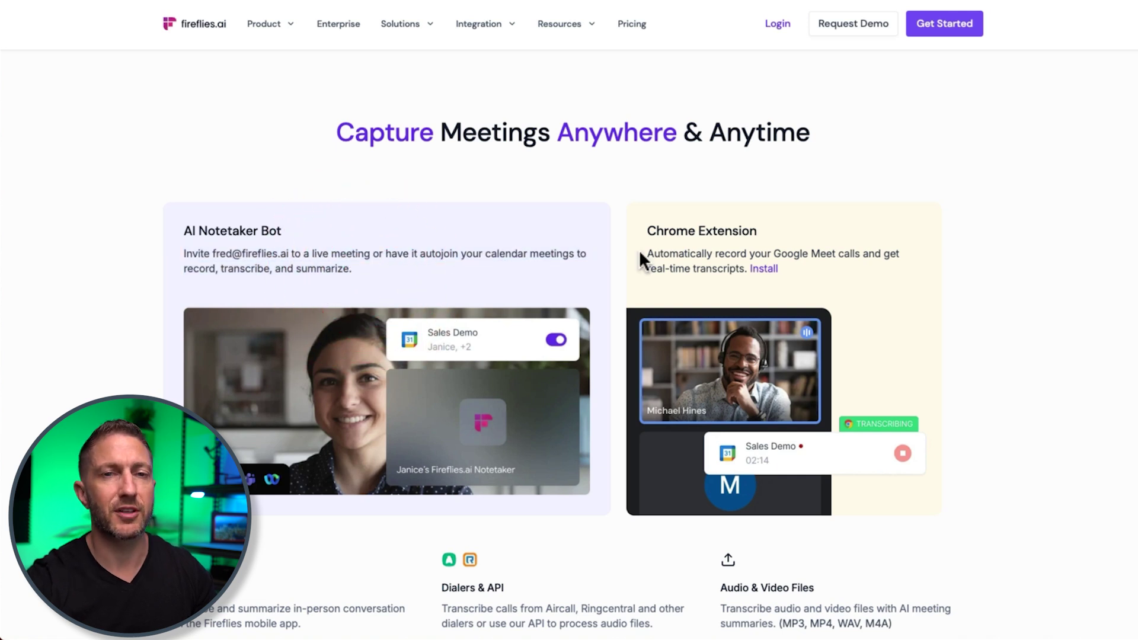
drag(639, 250, 804, 270)
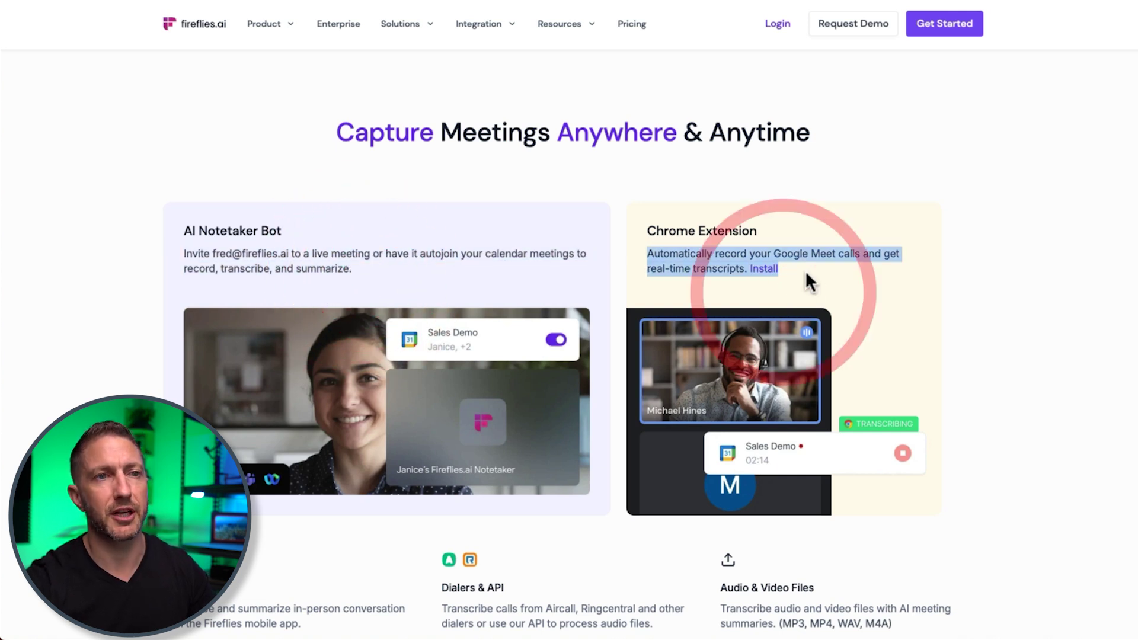
click(805, 270)
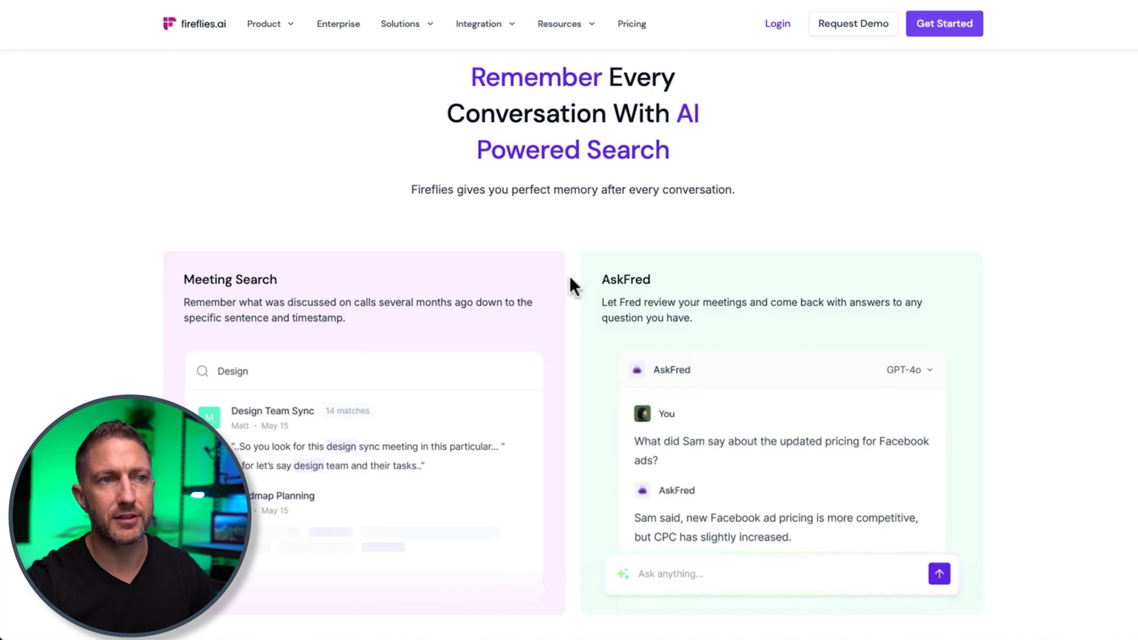
drag(636, 283, 656, 282)
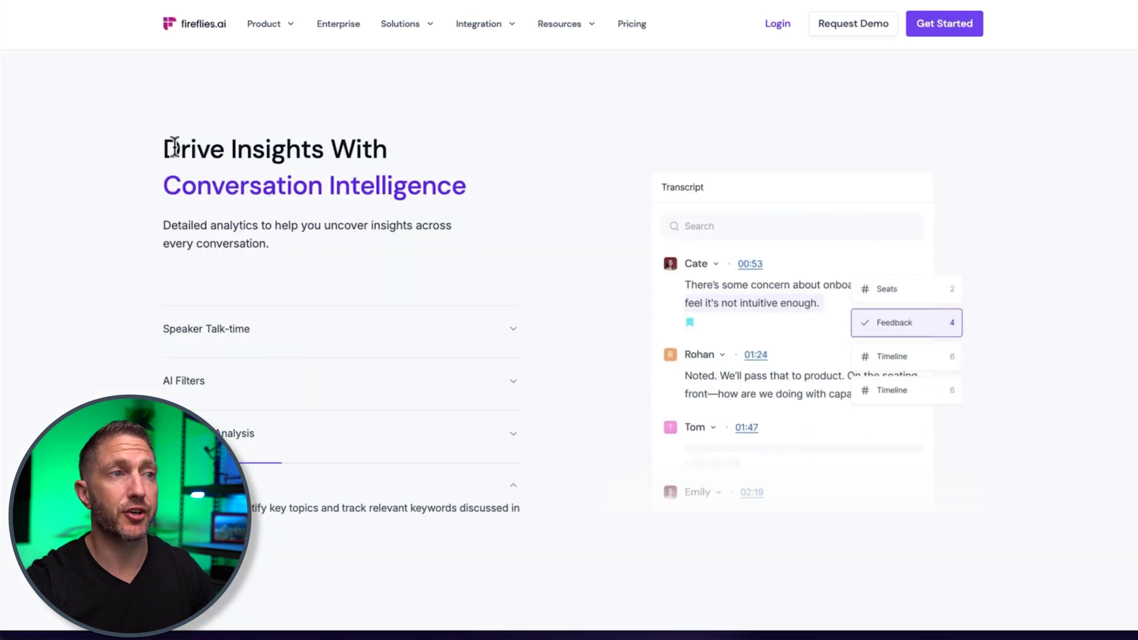
- Highlight the Conversation Intelligence heading and expand Speaker Talk-time and AI Filters
drag(174, 147, 472, 201)
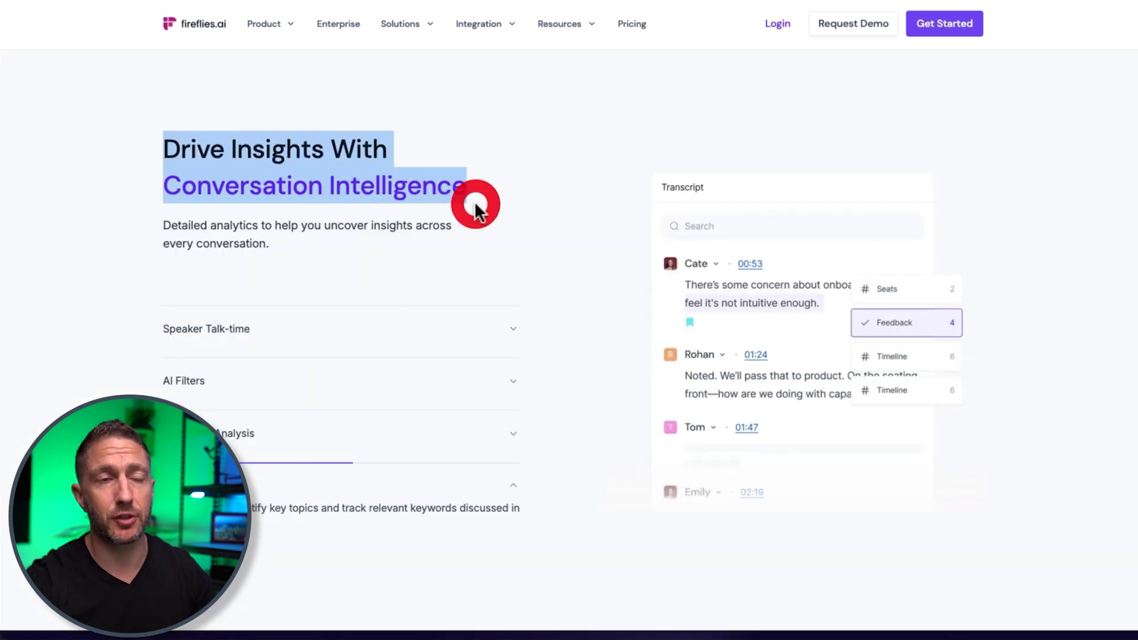
click(233, 342)
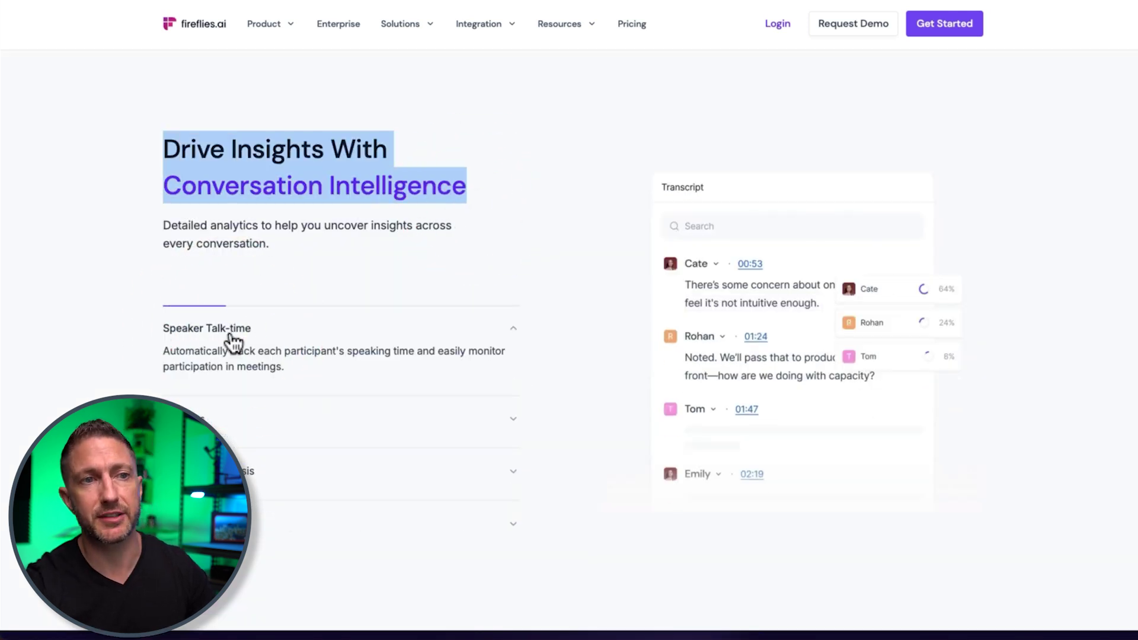
click(213, 417)
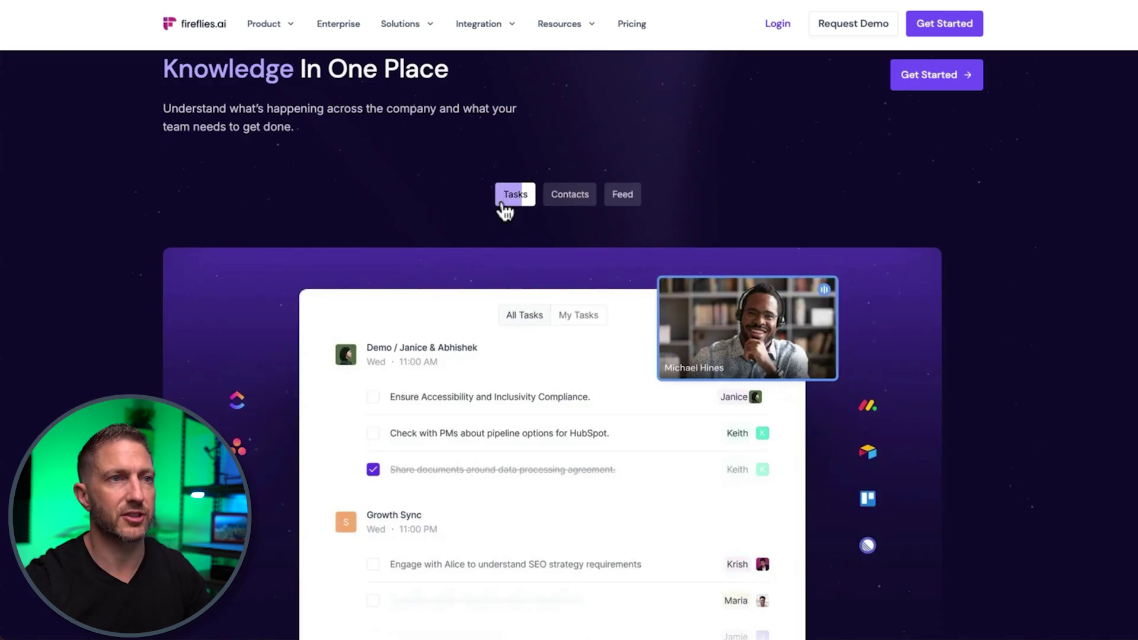
- Switch the knowledge demo to Contacts and highlight the Project Management integrations
click(562, 206)
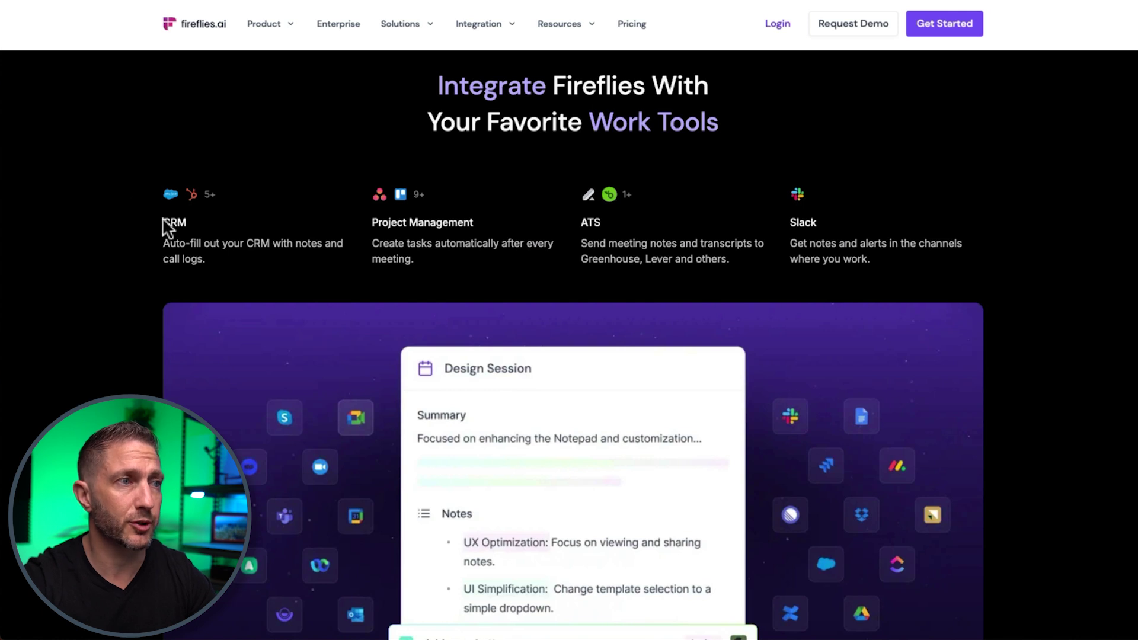
drag(374, 222, 477, 228)
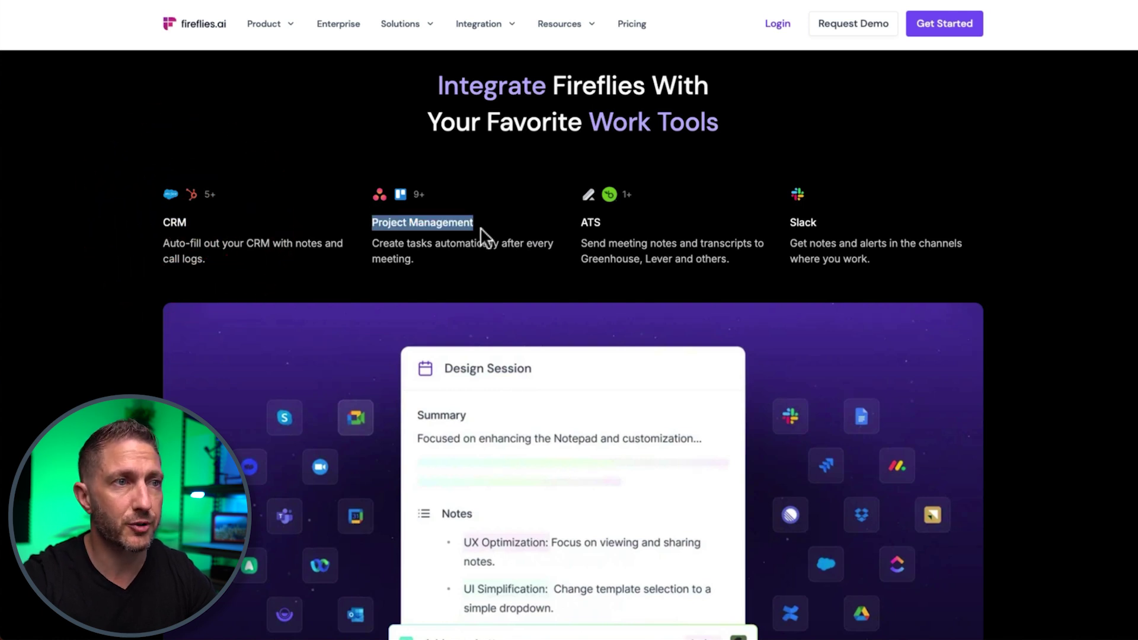
scroll(92, 391, down, 10)
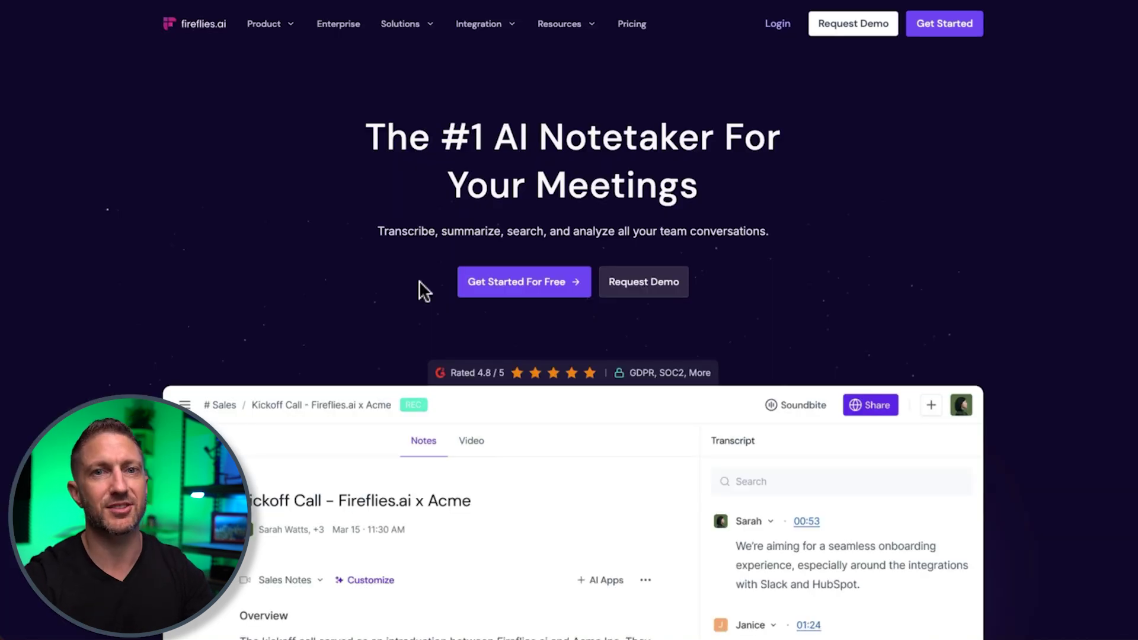
- Start the free sign-up, reviewing then dismissing the calendar access explanation
click(475, 283)
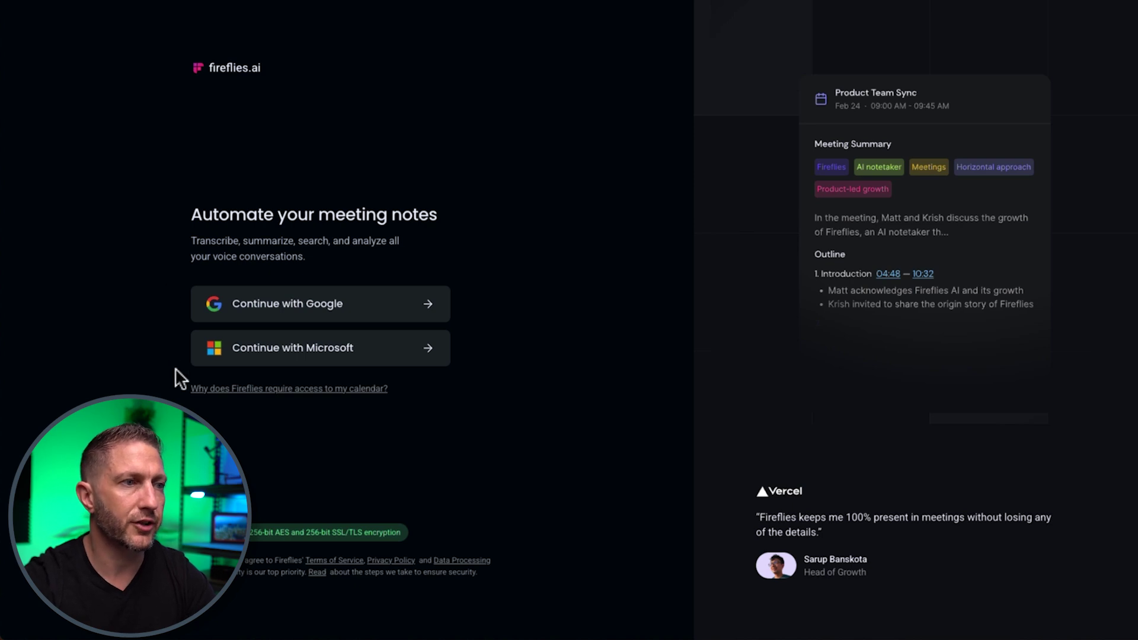
drag(176, 384, 389, 398)
click(415, 389)
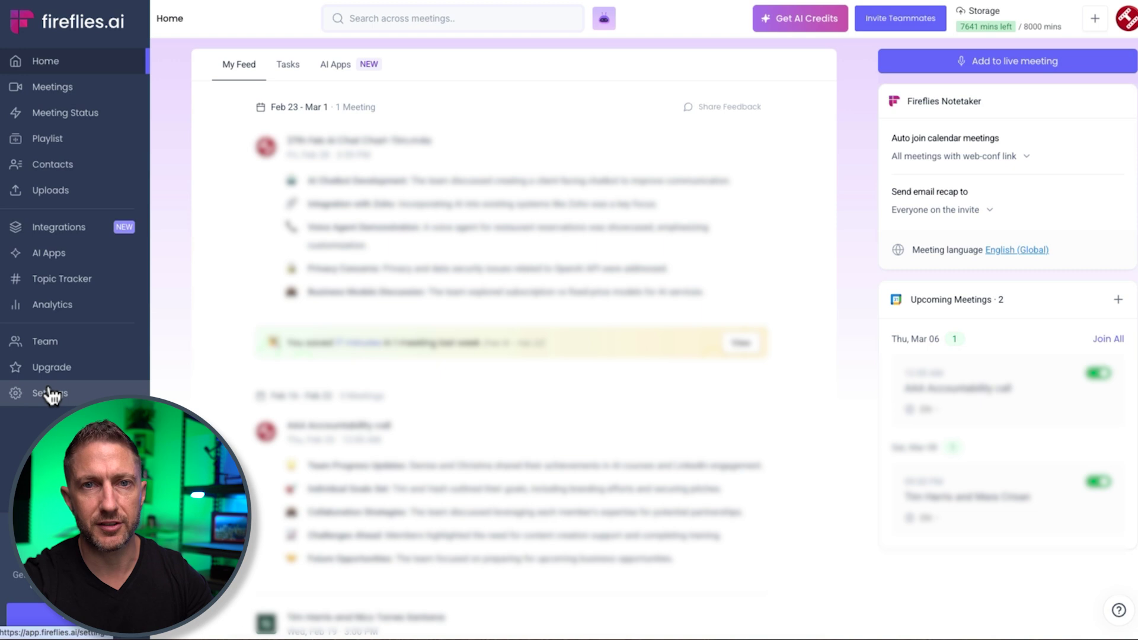
click(51, 94)
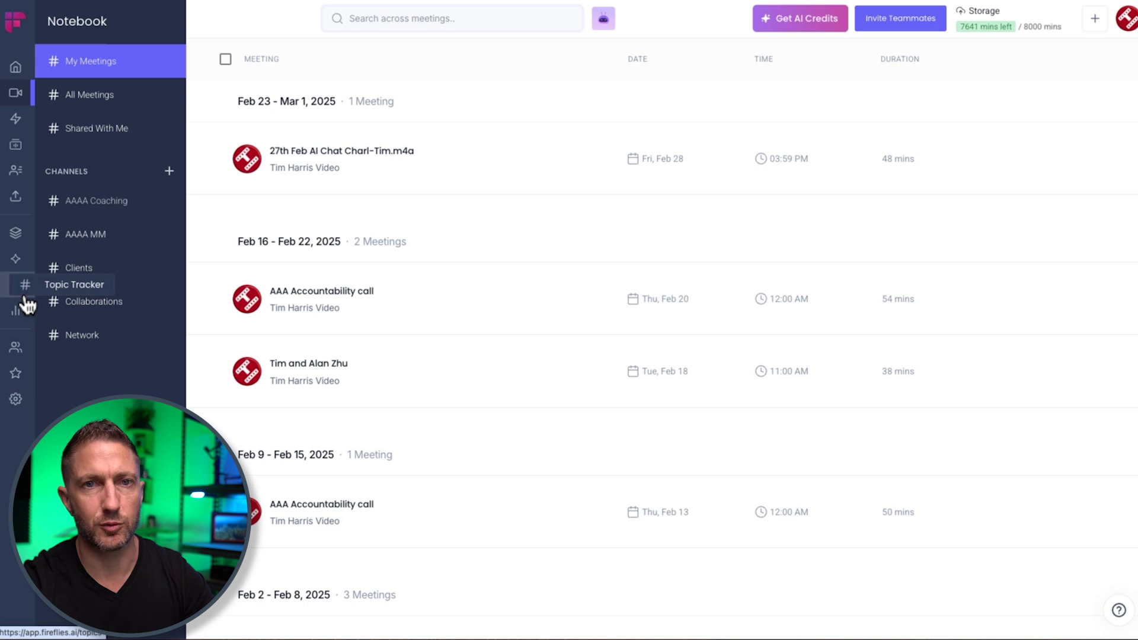
click(16, 65)
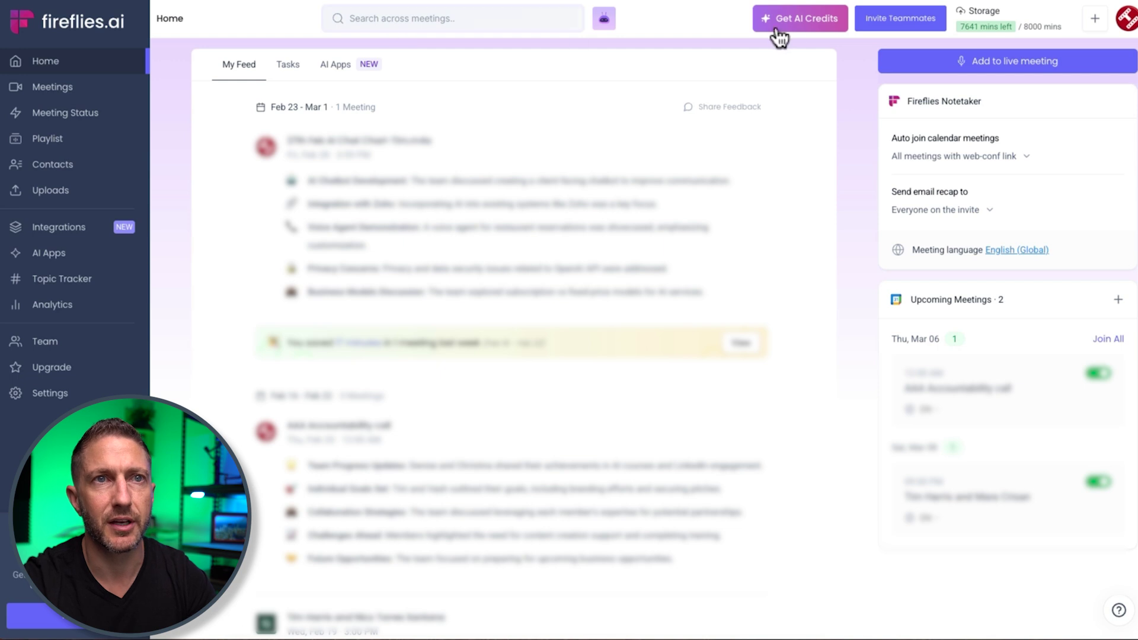
mouse_move(958, 28)
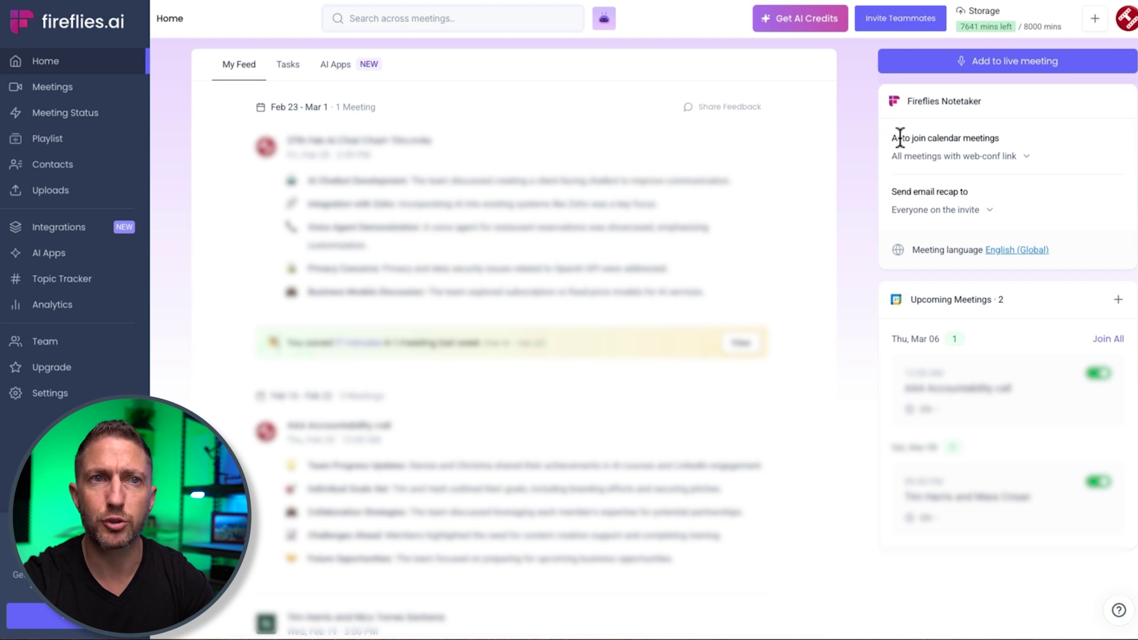
click(1011, 159)
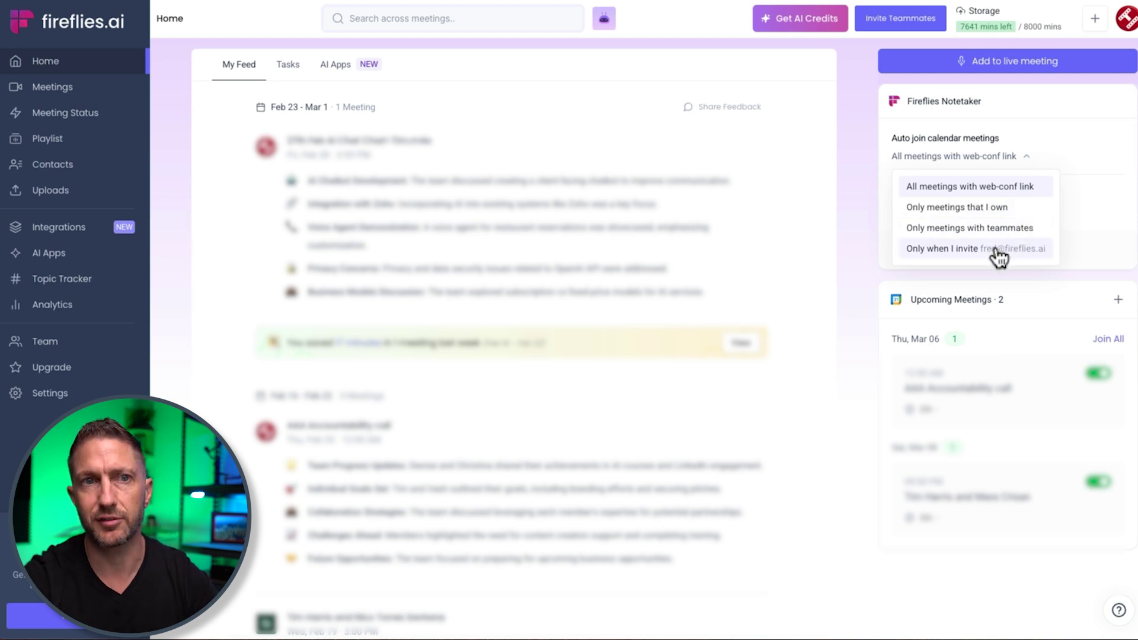
click(869, 234)
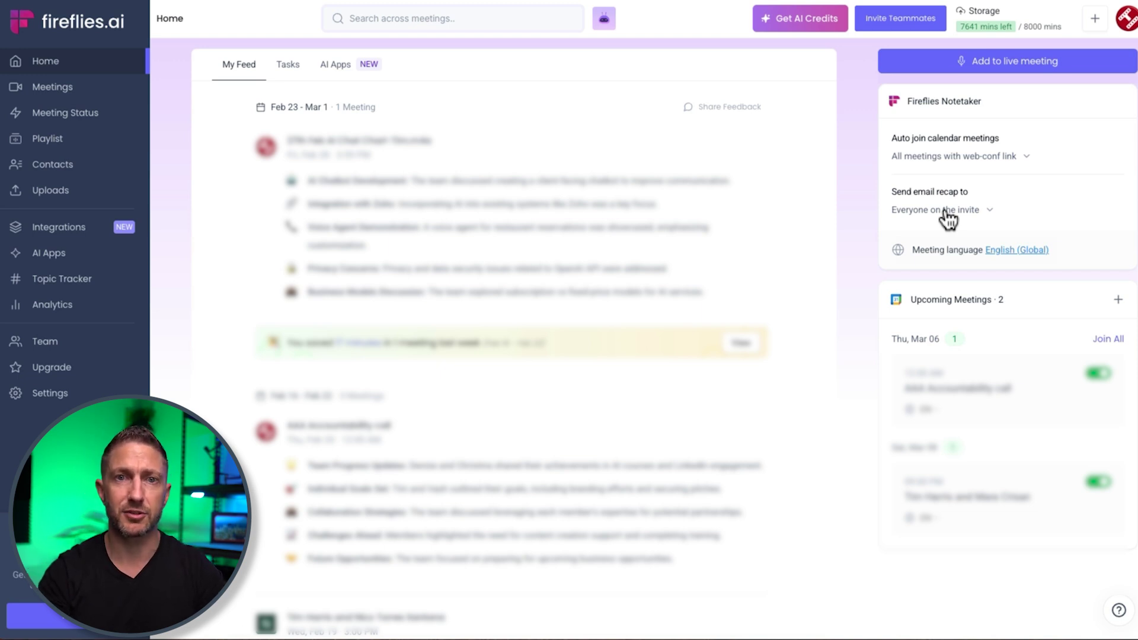
click(946, 211)
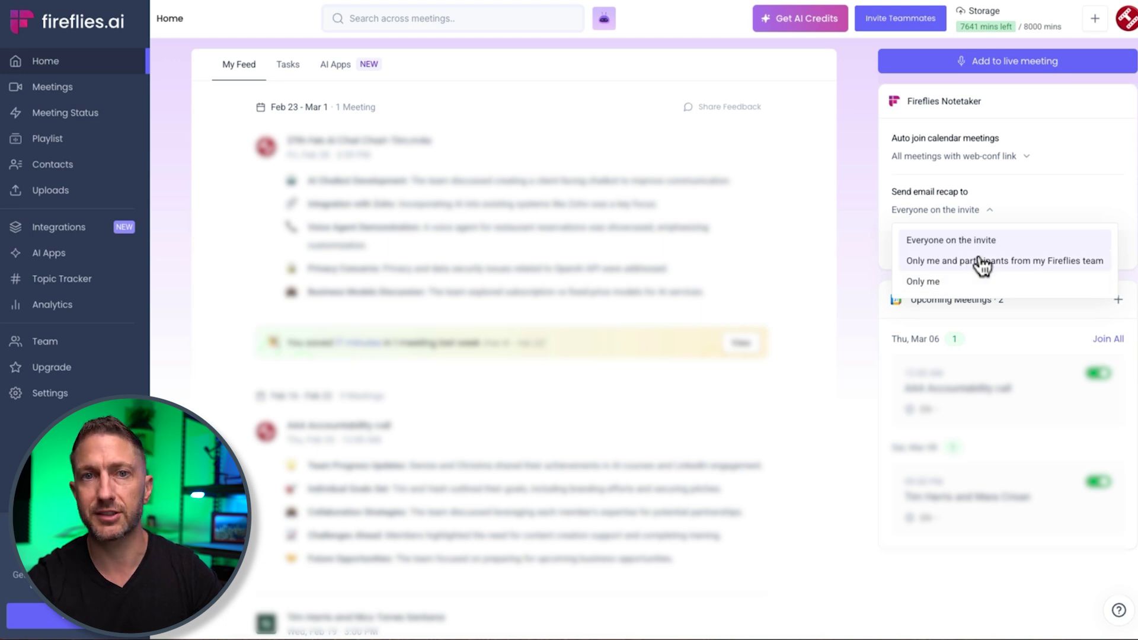
click(869, 255)
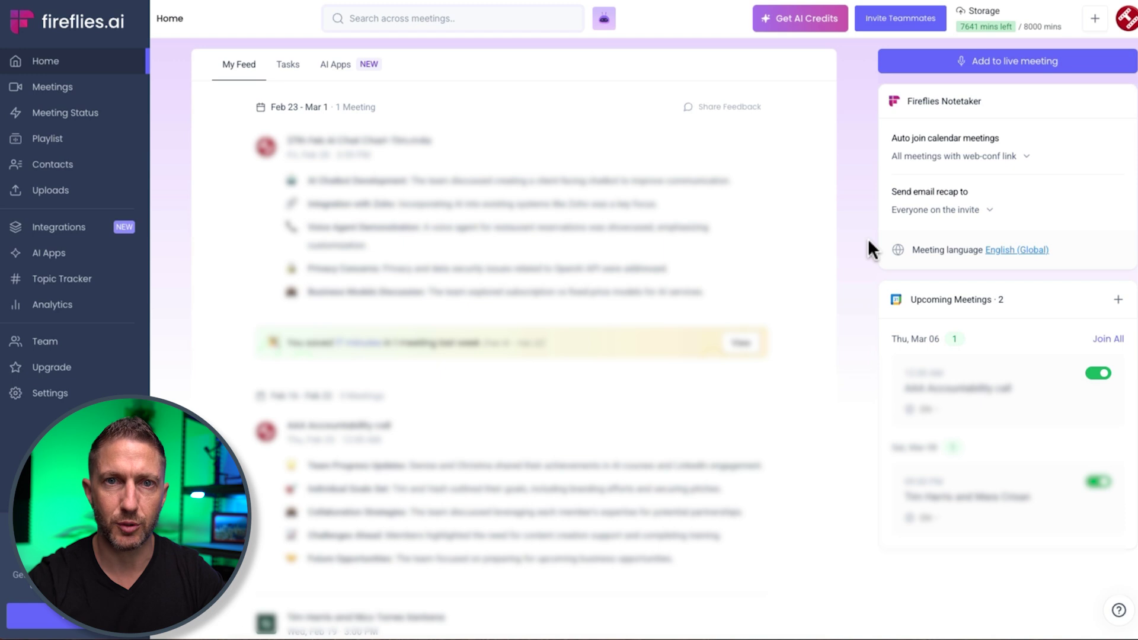
click(1096, 372)
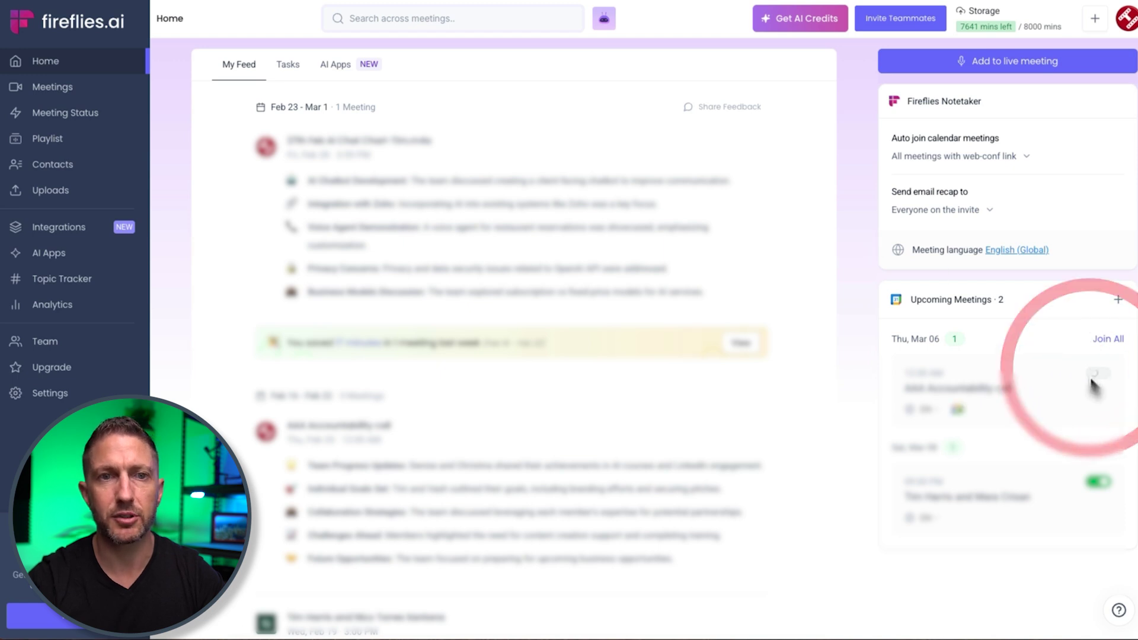
click(1095, 374)
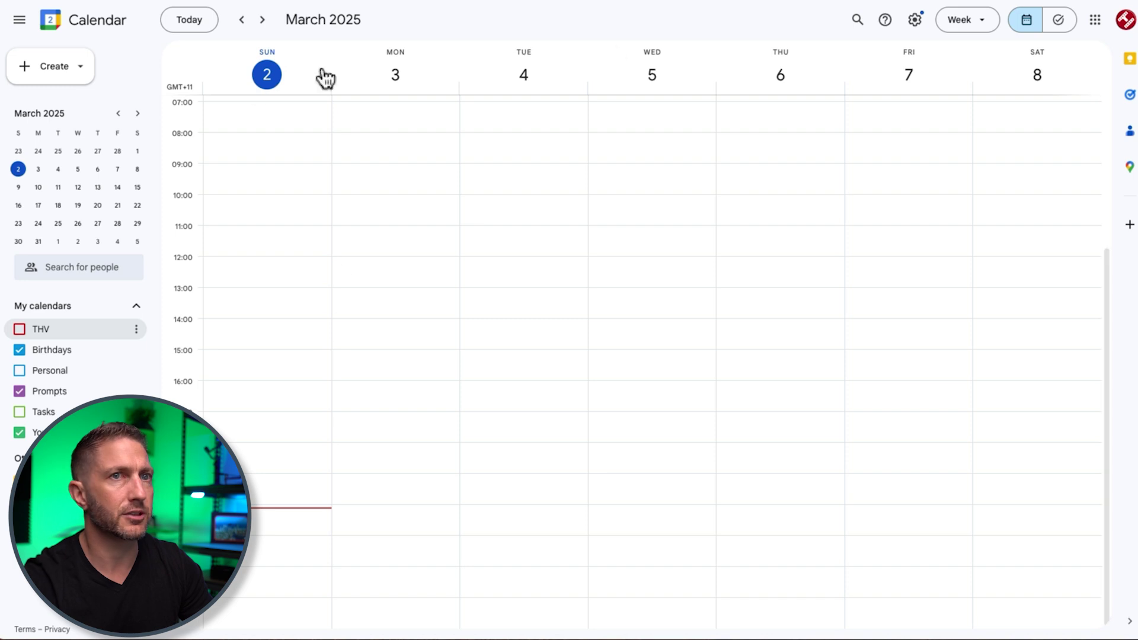
- Show Google Calendar in Day view for March 2 with the THV calendar visible
click(957, 21)
click(958, 55)
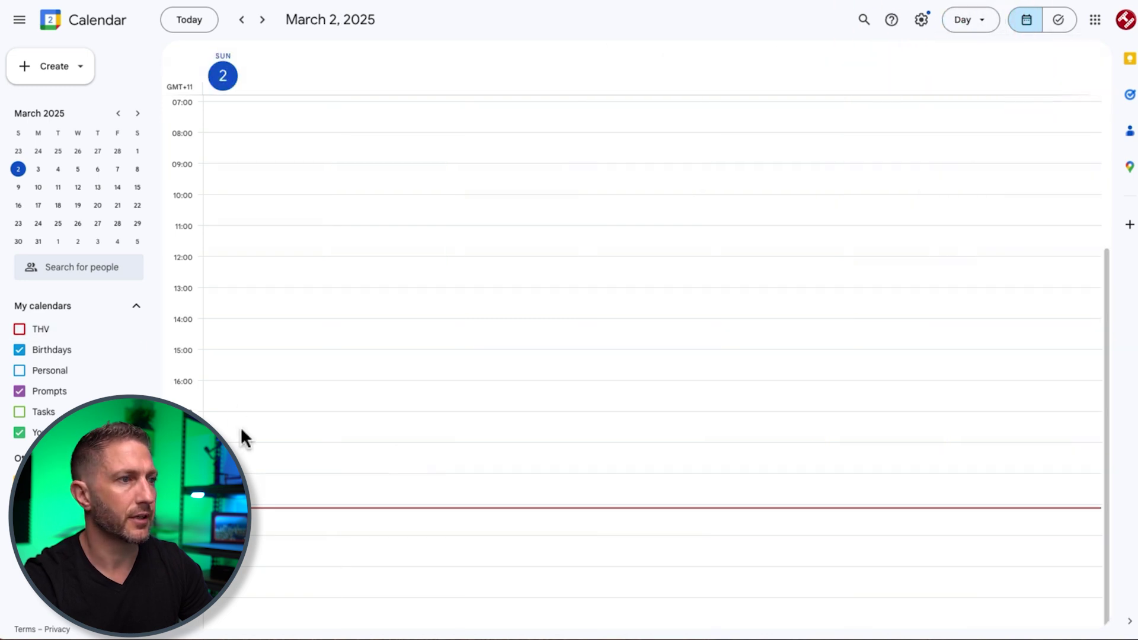
click(22, 330)
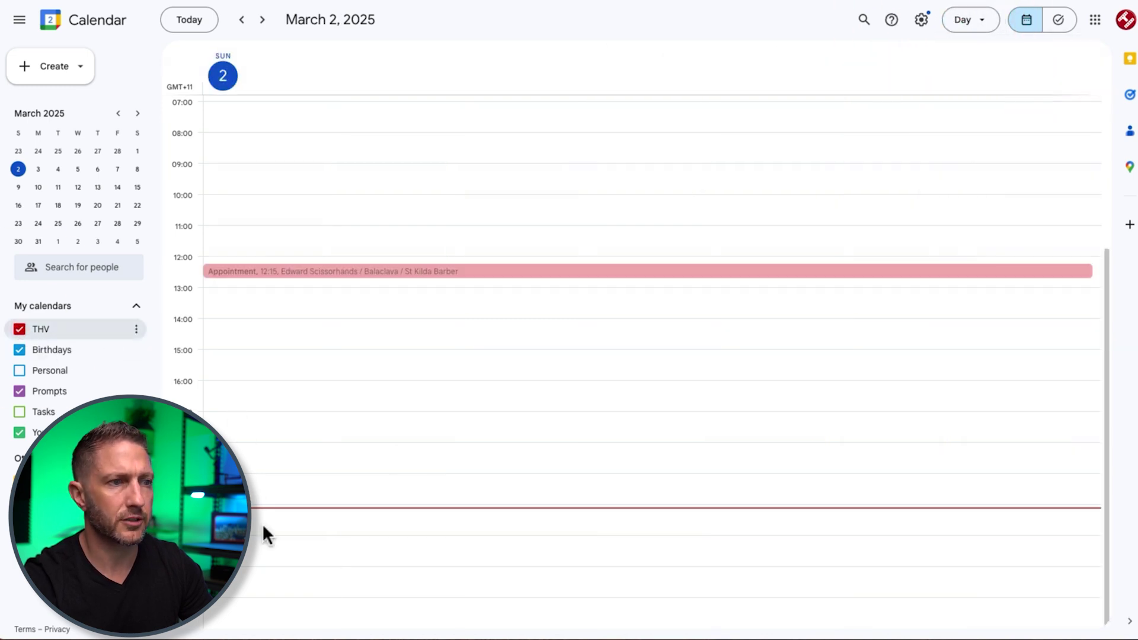
- Create 'Test meeting' 20:15–21:15 with Google Meet and a guest, then save and send invitations
drag(257, 520, 259, 536)
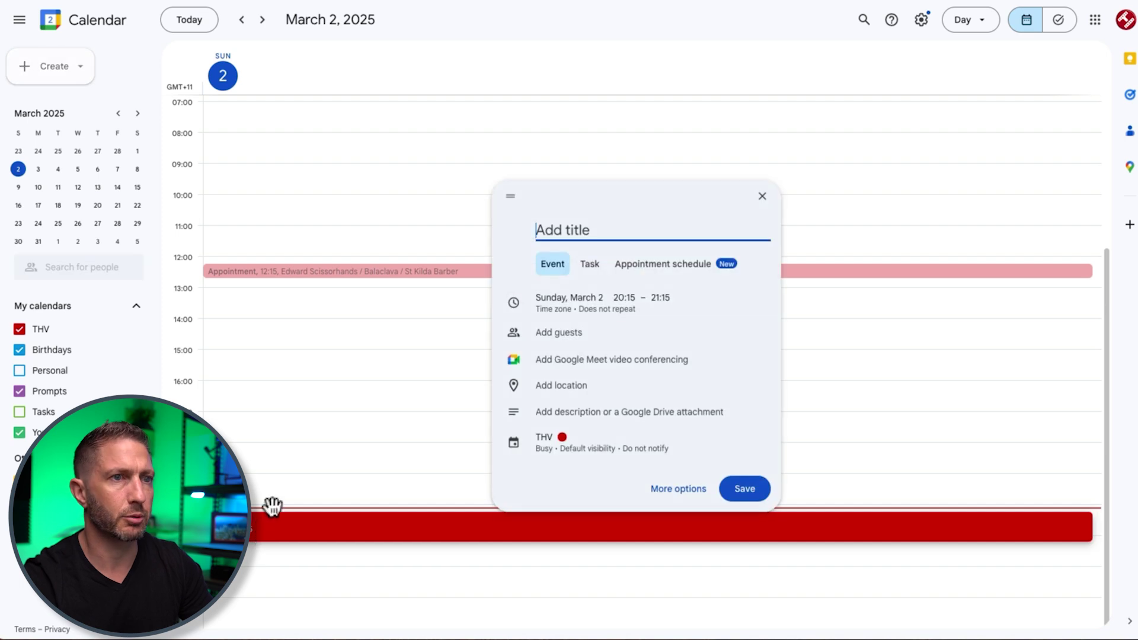
text(Test me)
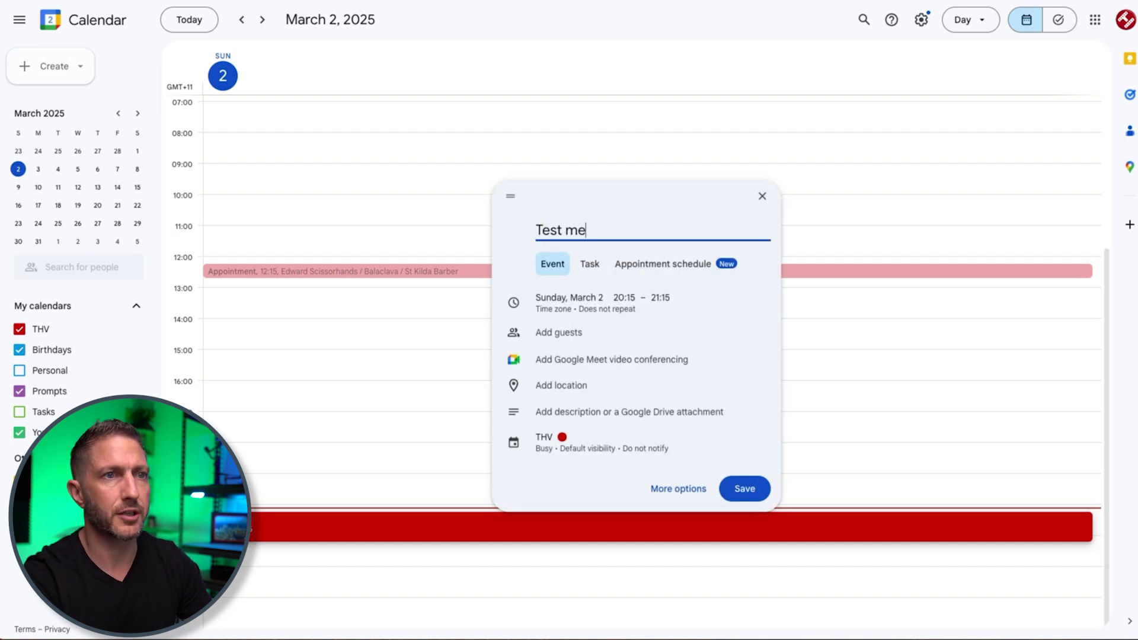
text(eting)
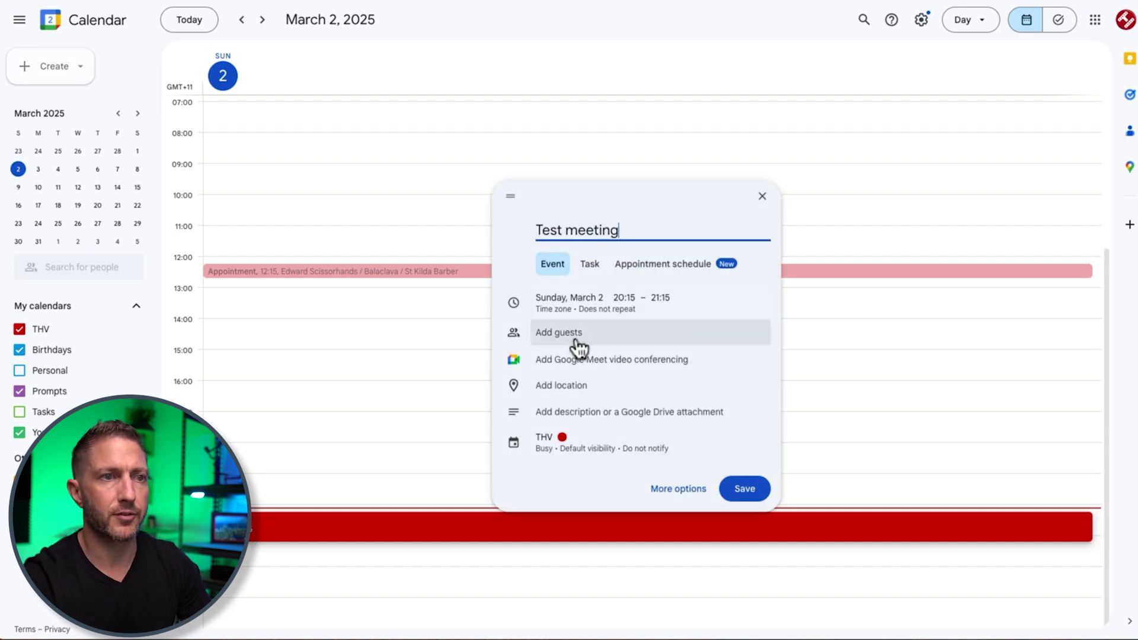
click(578, 359)
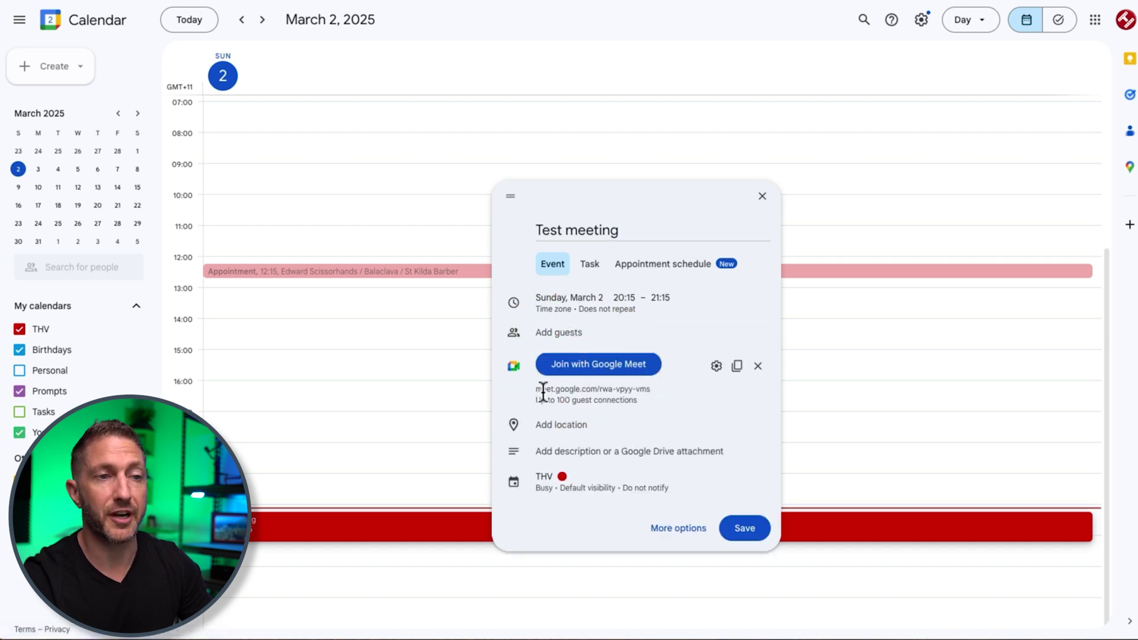
click(580, 333)
text(tt)
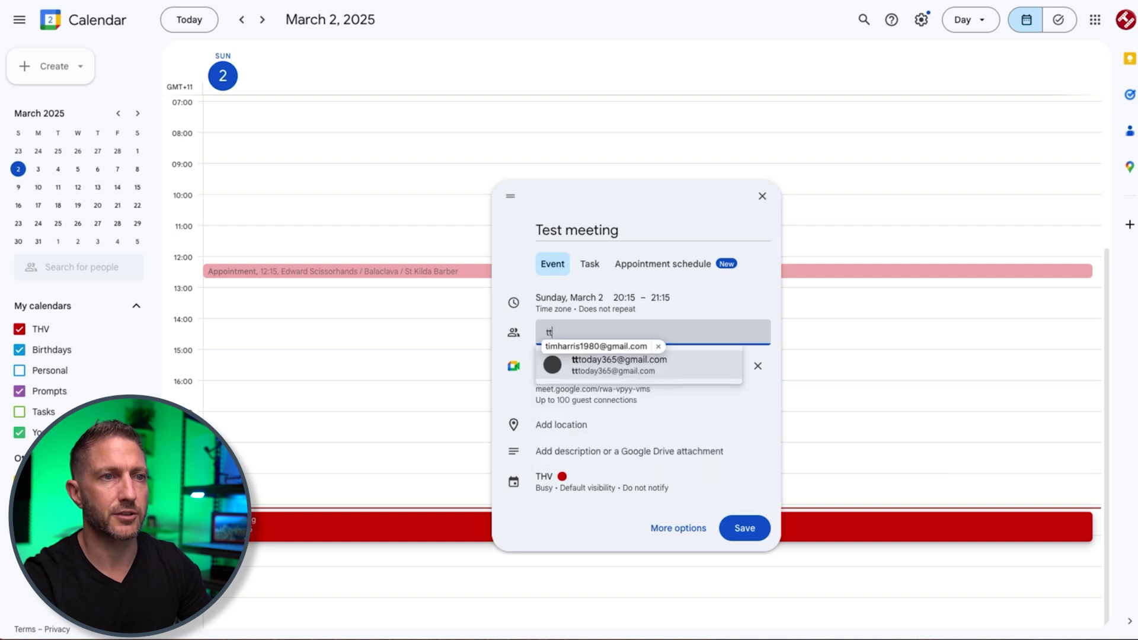
key(ctrl+v)
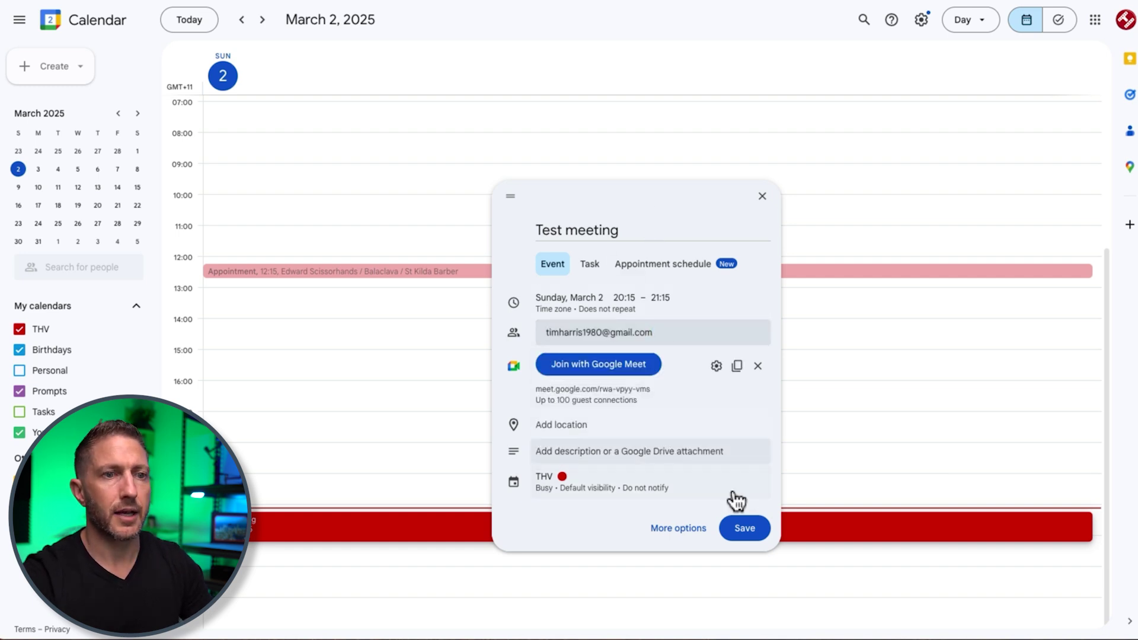
click(743, 528)
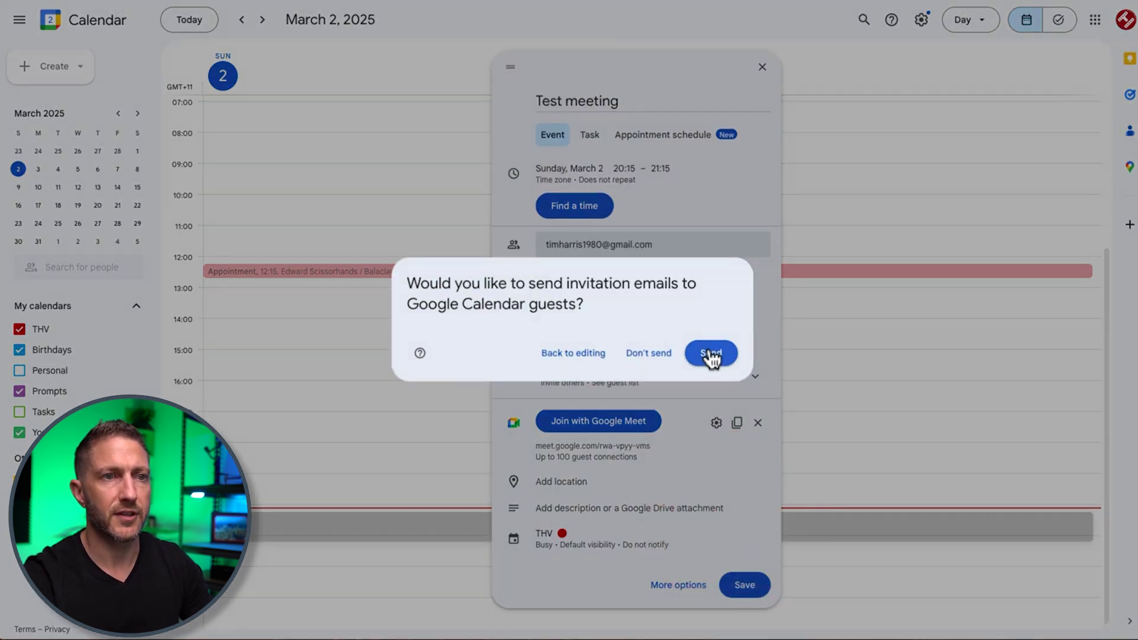
click(711, 354)
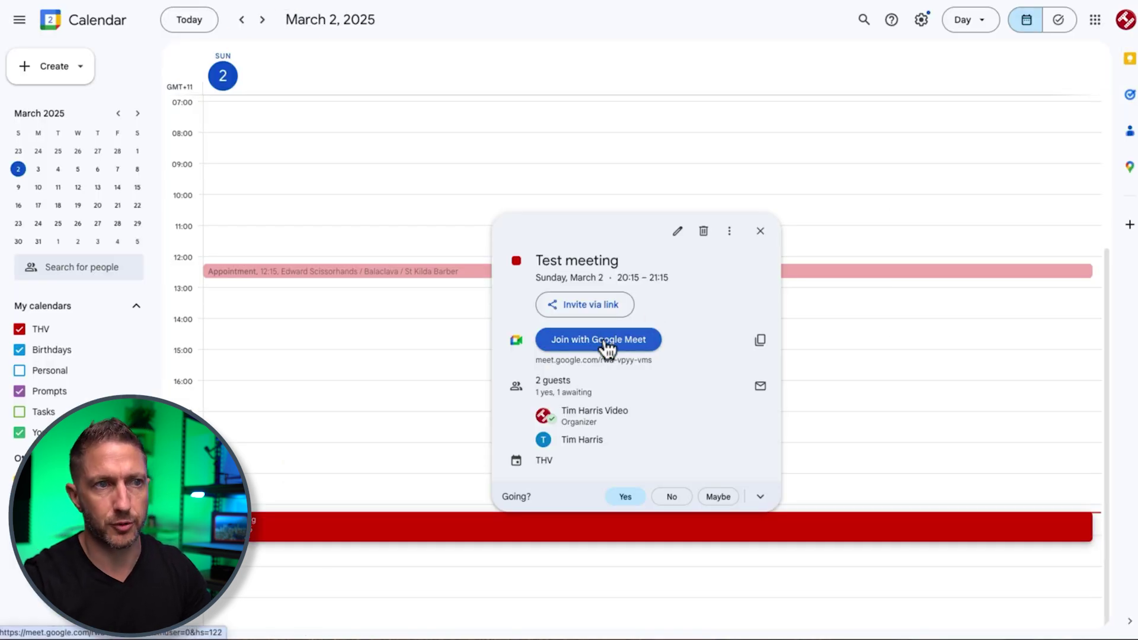
- Join the Test meeting call with camera off and admit the Fireflies.ai Notetaker
click(605, 344)
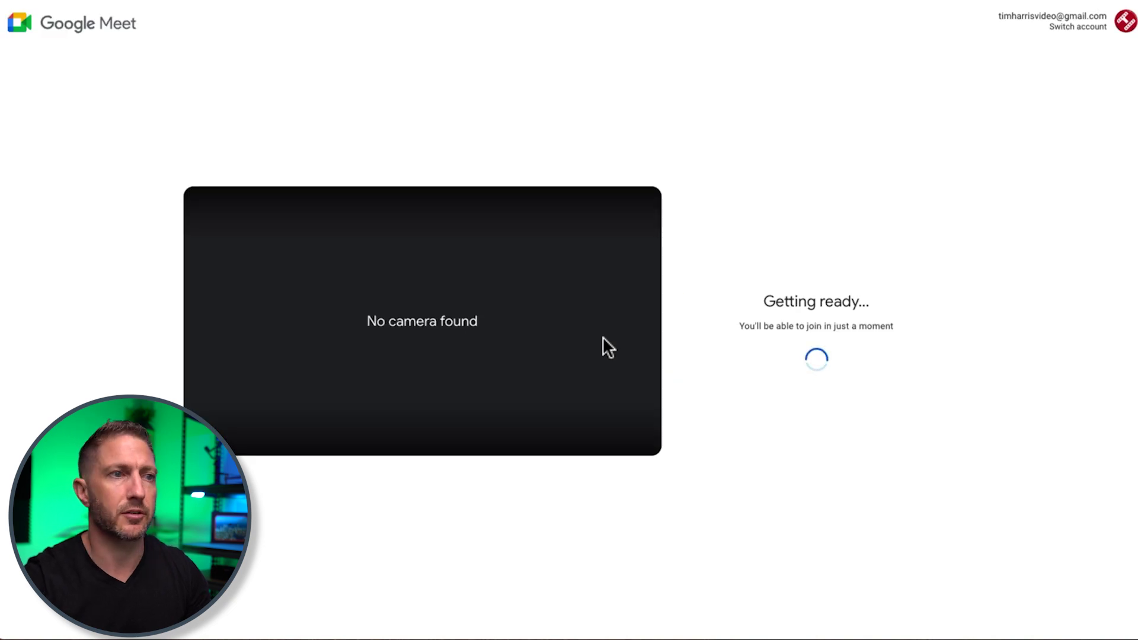
click(447, 431)
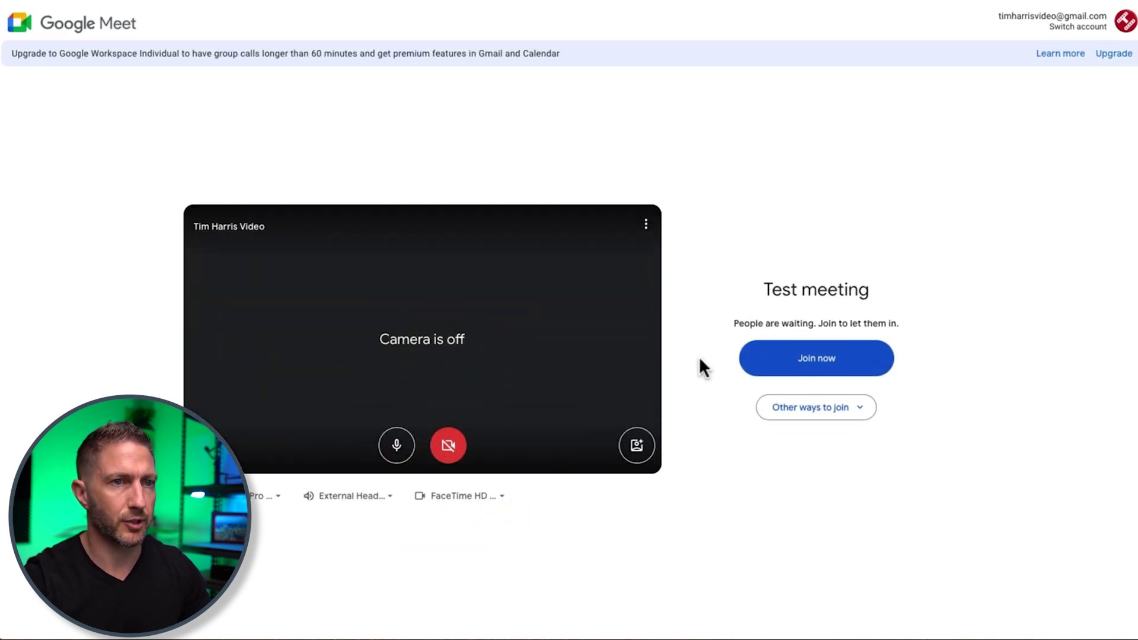
click(793, 359)
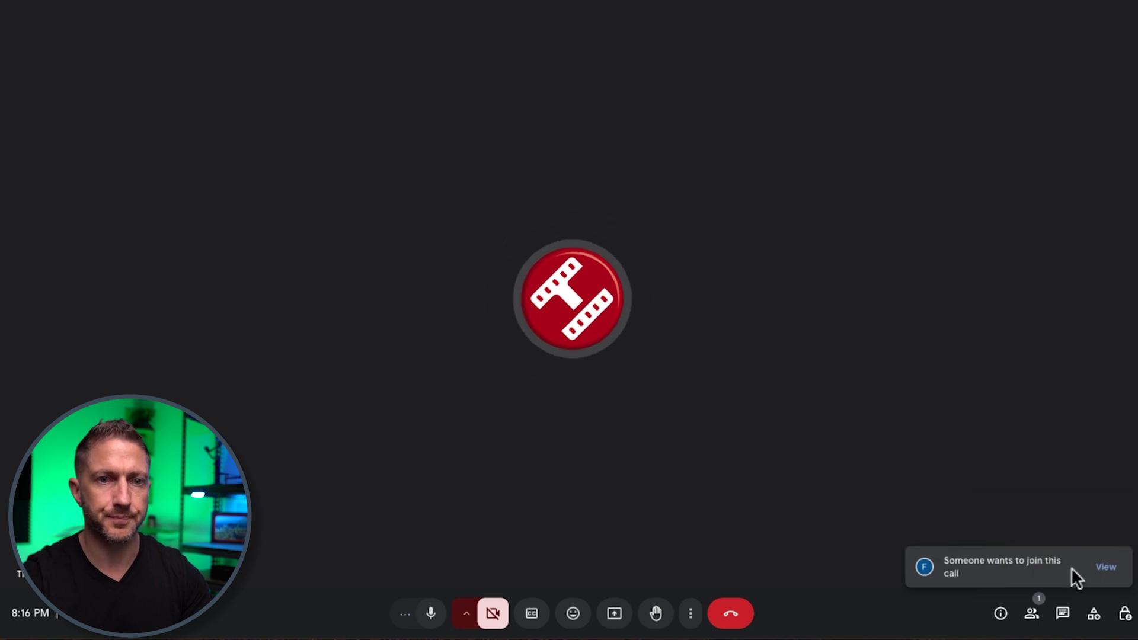
click(1096, 568)
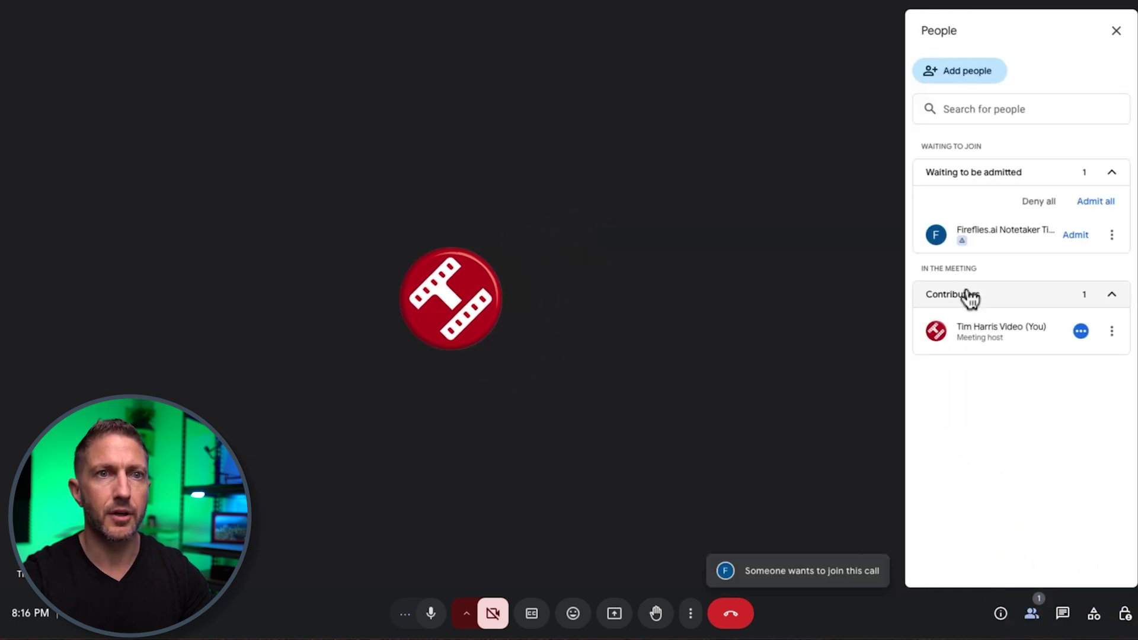
click(1076, 234)
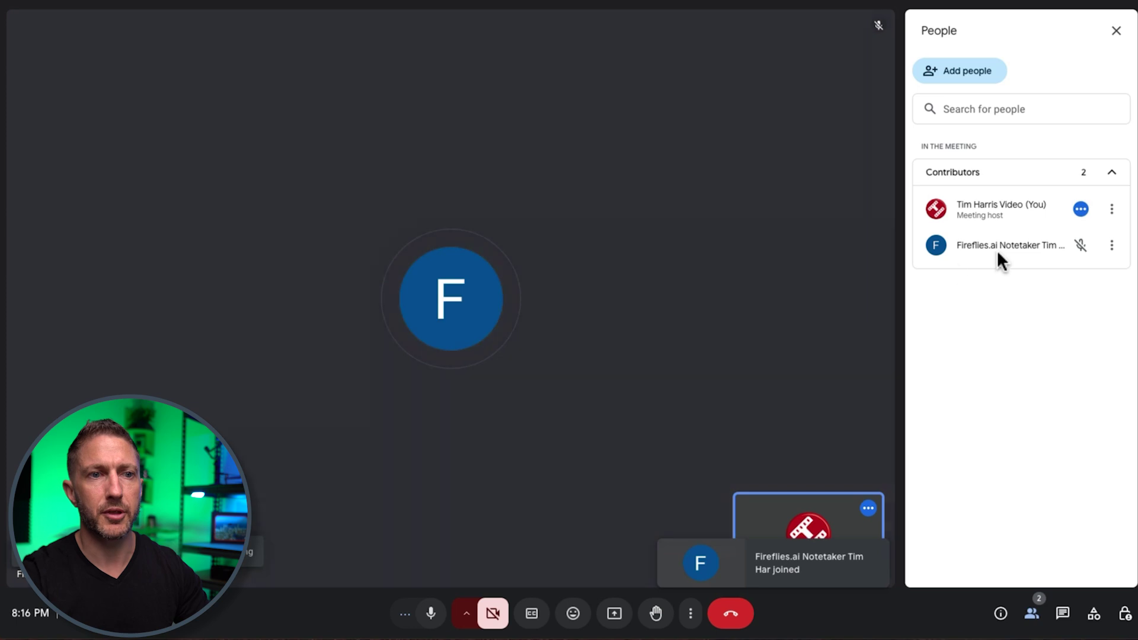
- Close the People panel so the call fills the screen
click(1107, 33)
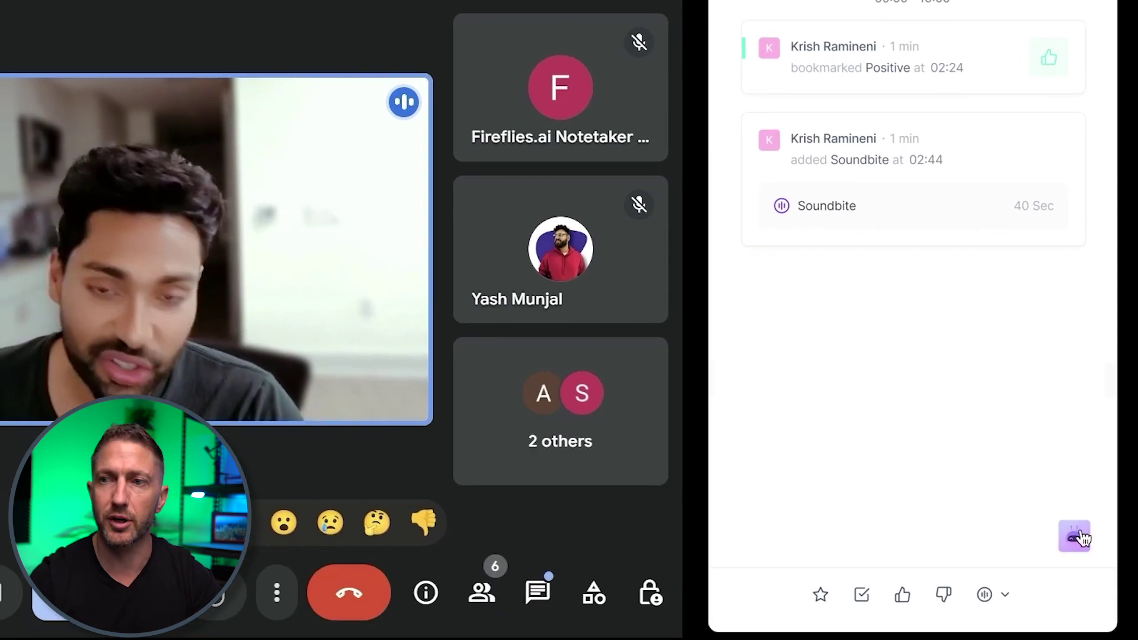
- Have AskFred summarize the meeting so far, covering the Real-Time Notes feature launch
click(1076, 538)
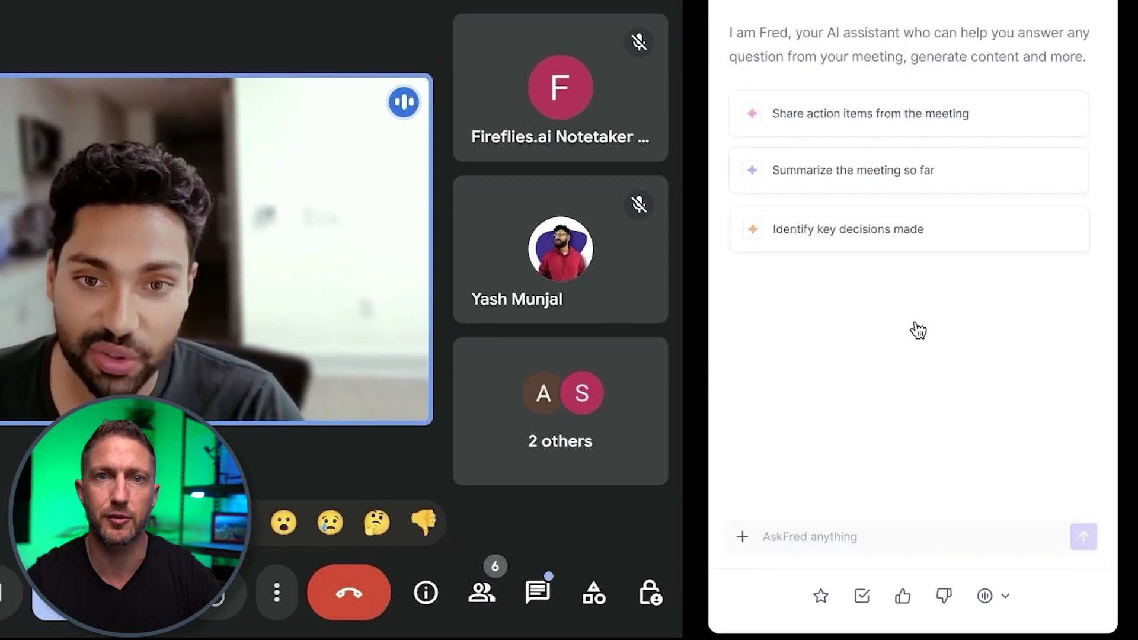
click(841, 173)
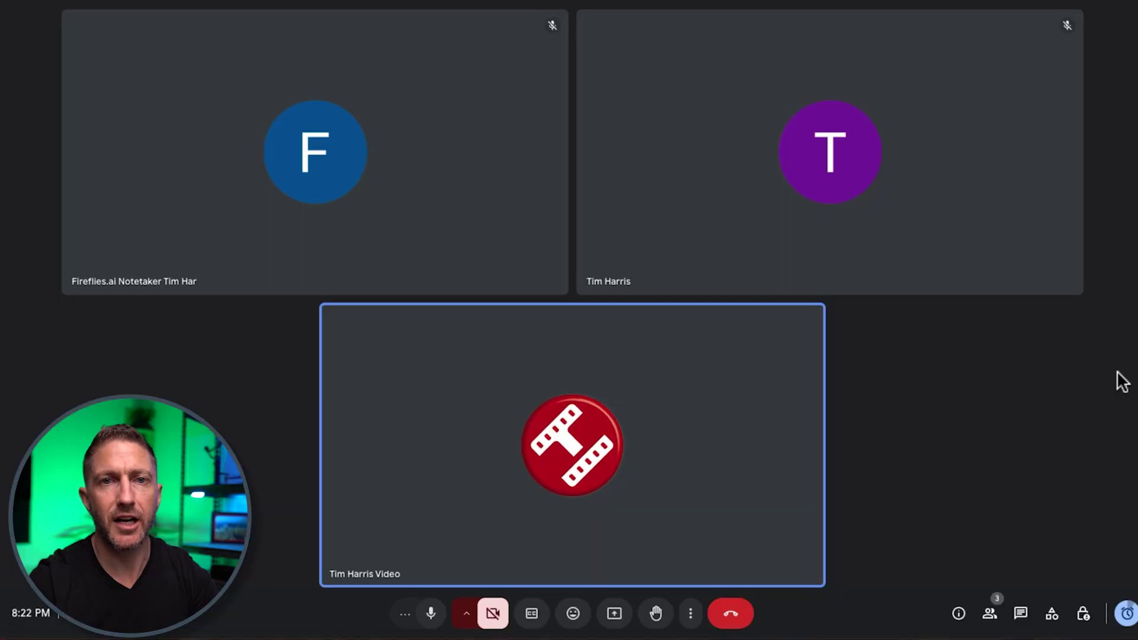
- Leave the Test meeting Google Meet call
mouse_move(694, 394)
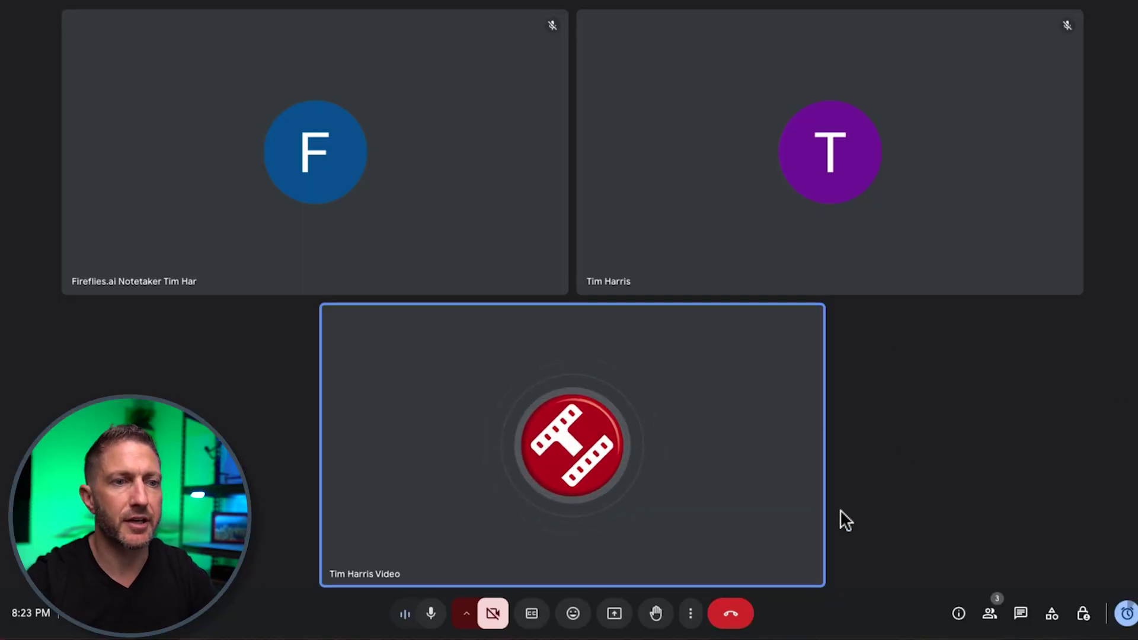
click(733, 615)
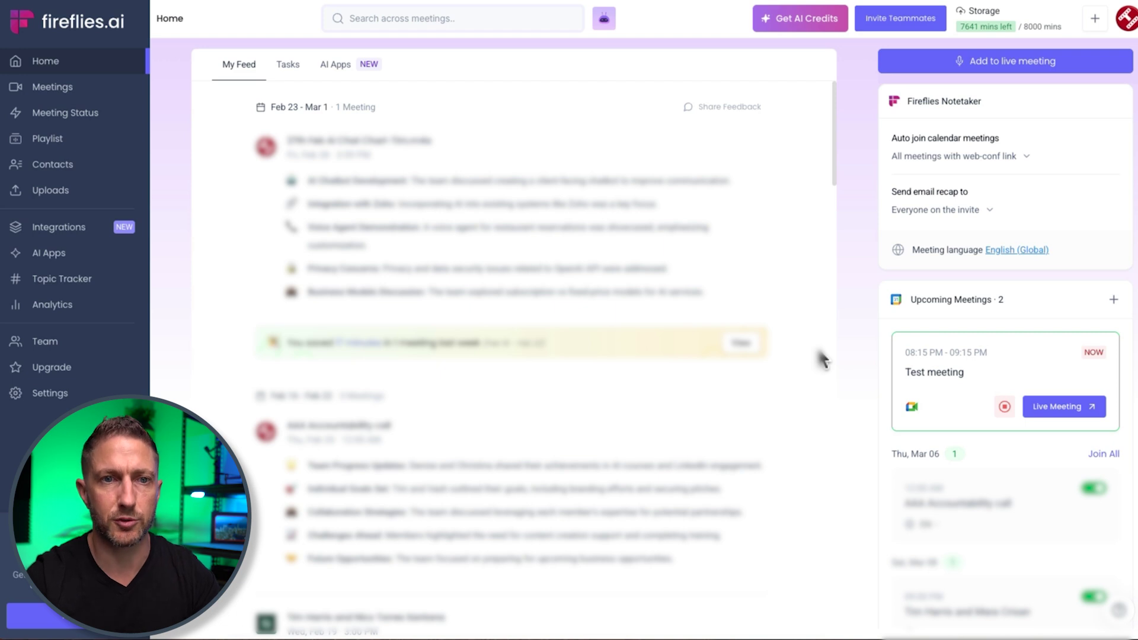
- Stop recording the live Test meeting so Fireflies generates its AI summary
click(1003, 407)
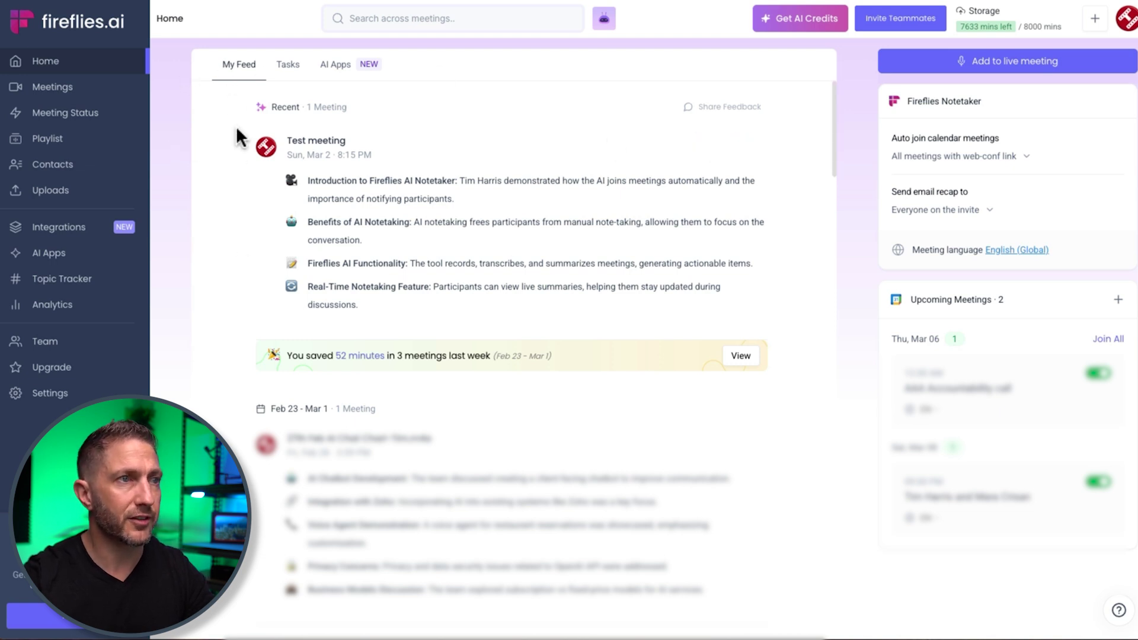
- Highlight the Fireflies AI Functionality and Real-Time Notetaking Feature summary points in the feed
mouse_move(277, 168)
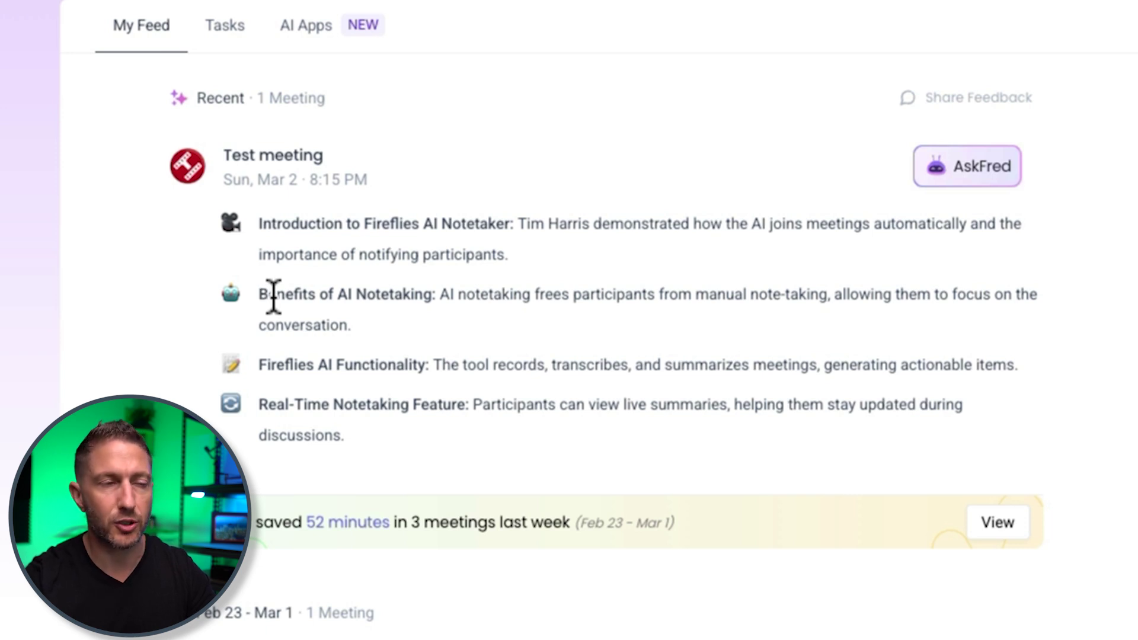
drag(259, 363, 437, 365)
drag(261, 406, 468, 412)
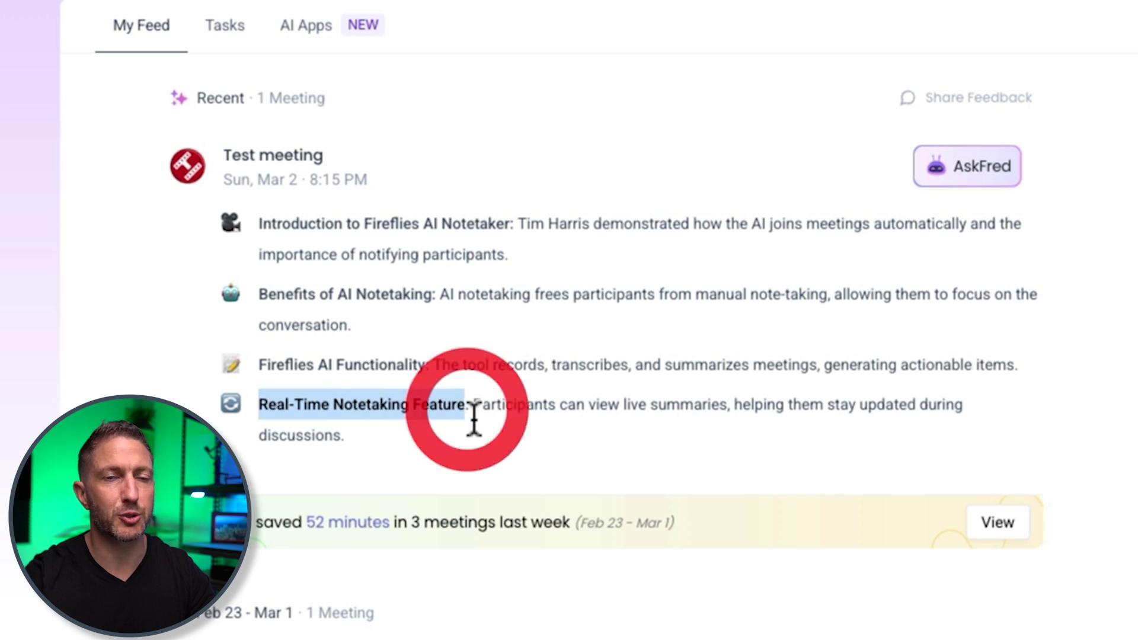
click(500, 450)
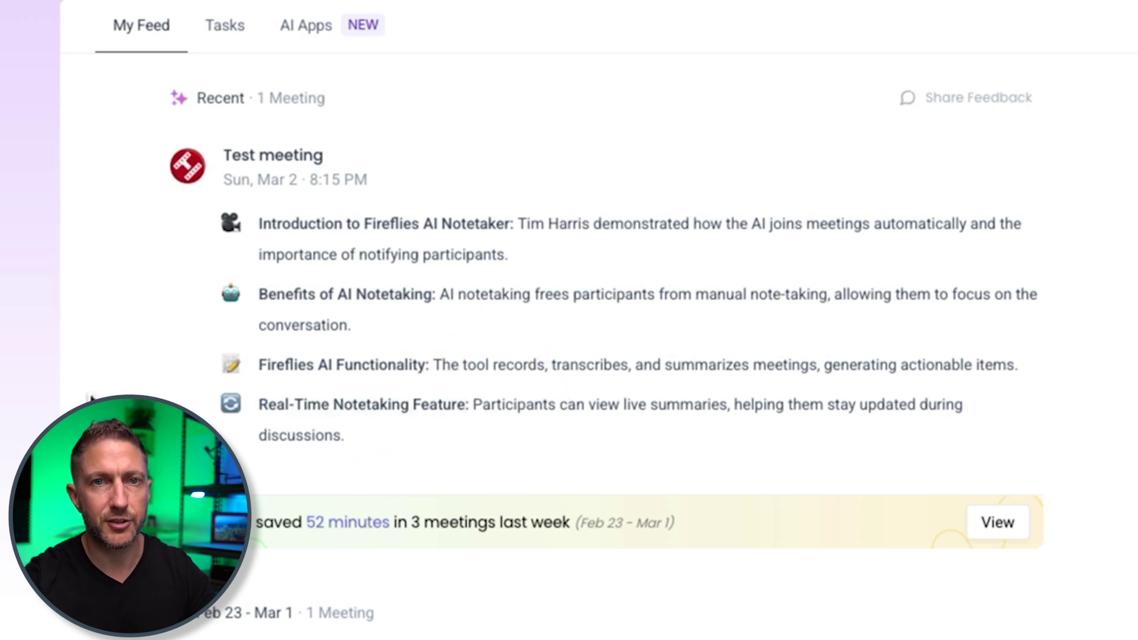
- Open the Test meeting's notes, play the transcript from the 01:48 sentence, and pause at 01:52
click(268, 156)
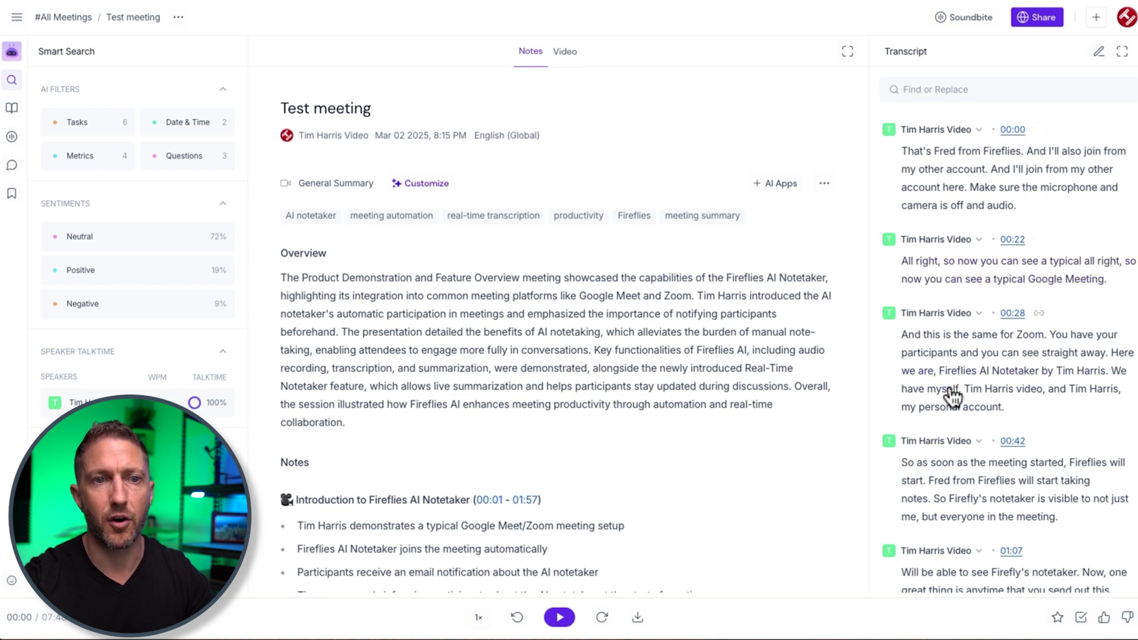
scroll(949, 394, down, 6)
scroll(948, 393, down, 3)
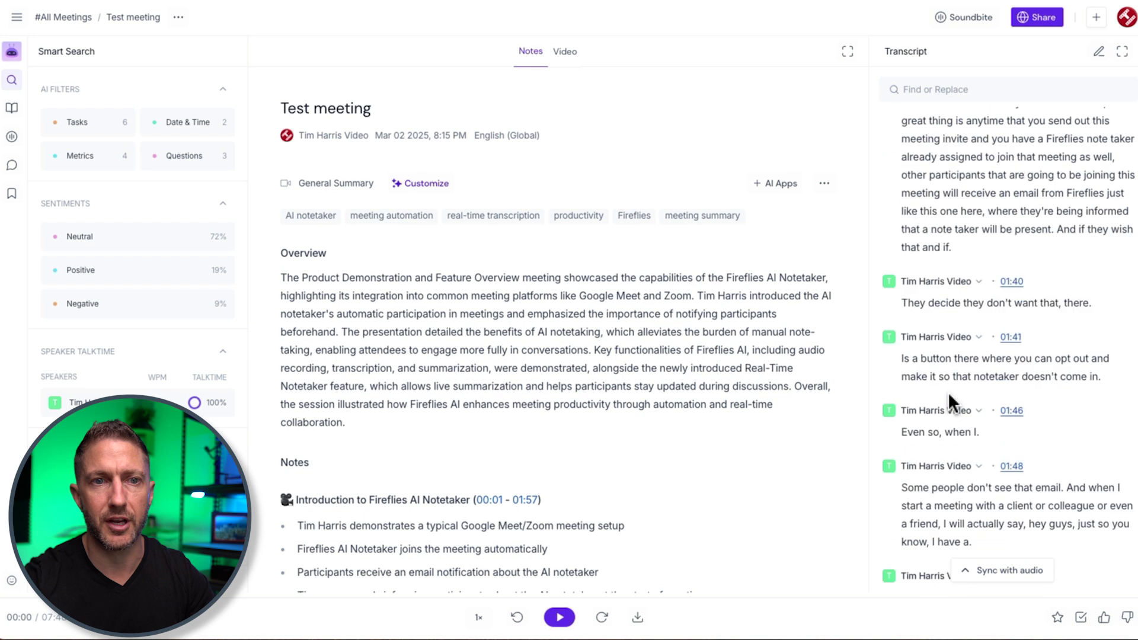
click(948, 446)
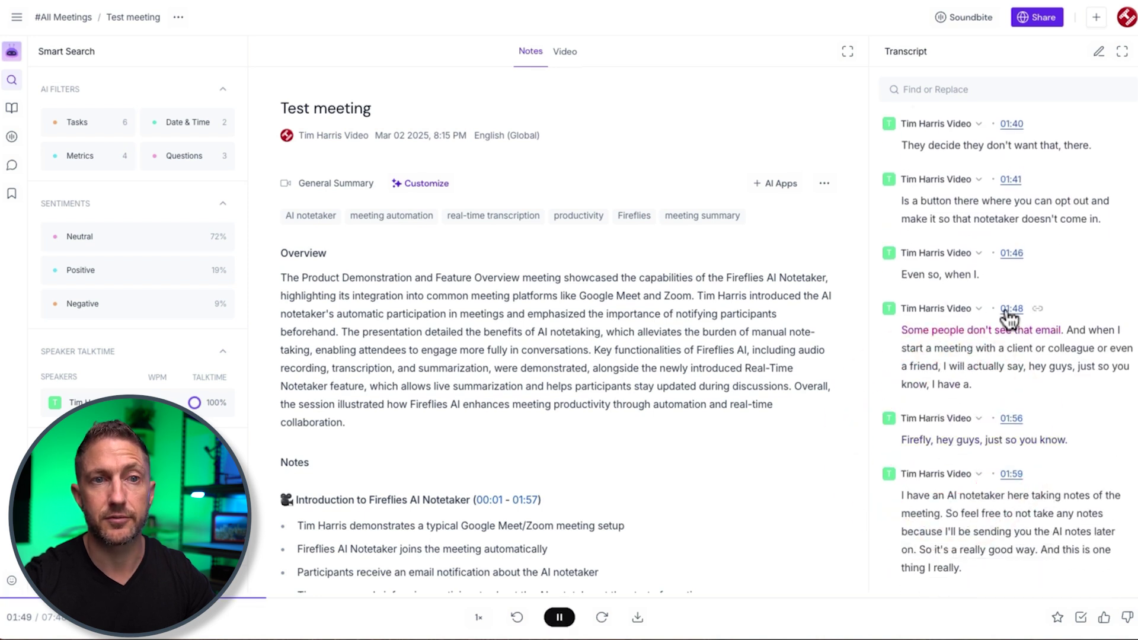
click(561, 619)
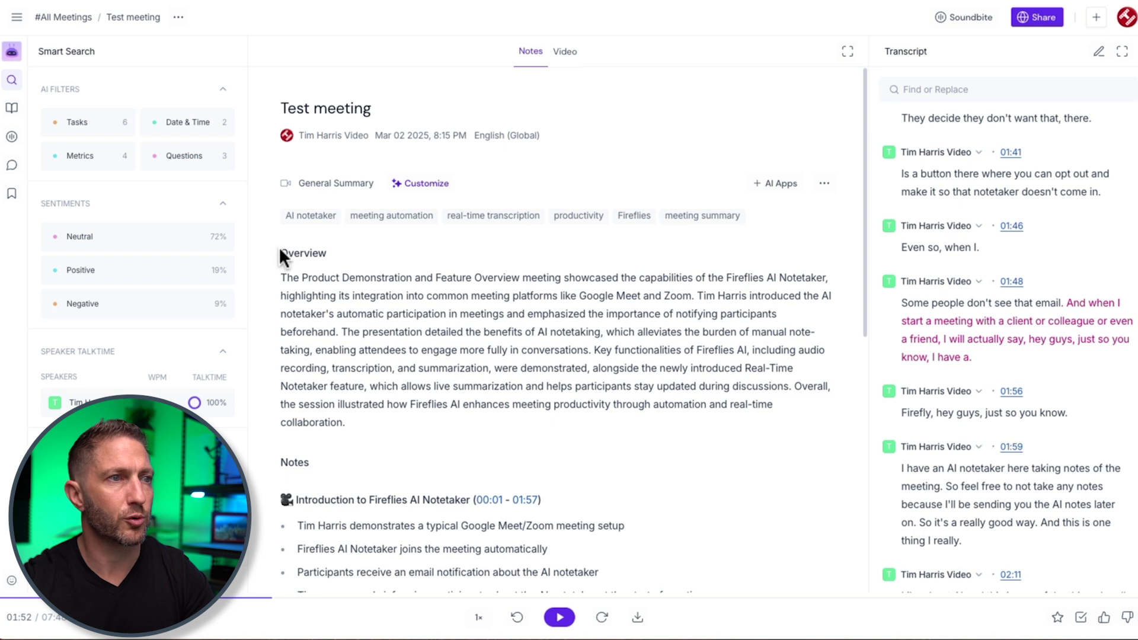
drag(279, 272, 381, 424)
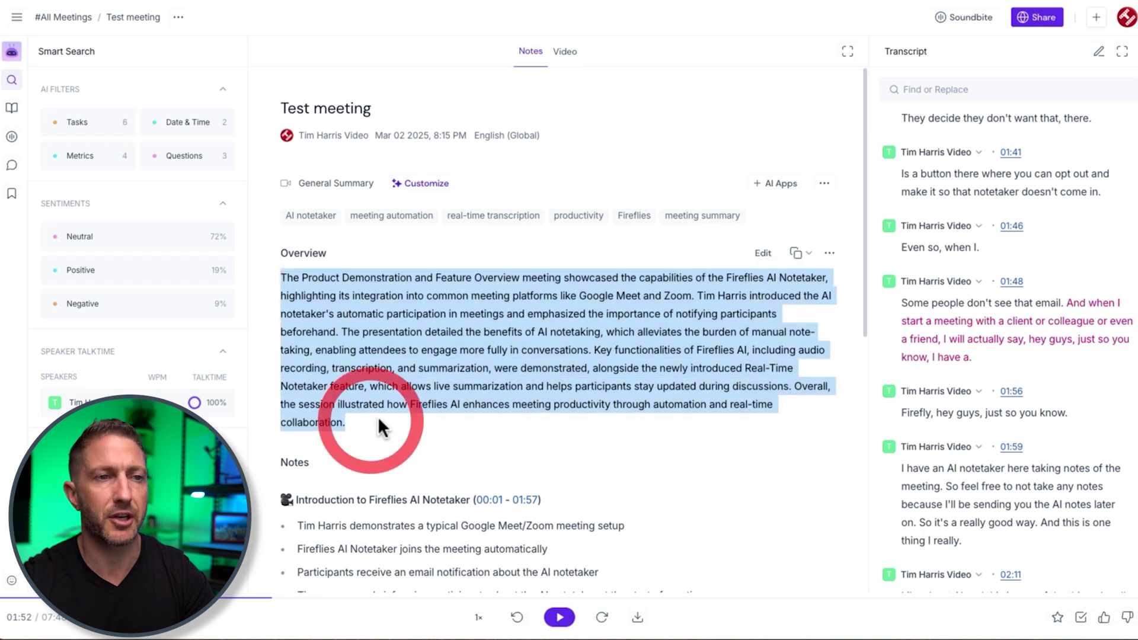
click(380, 420)
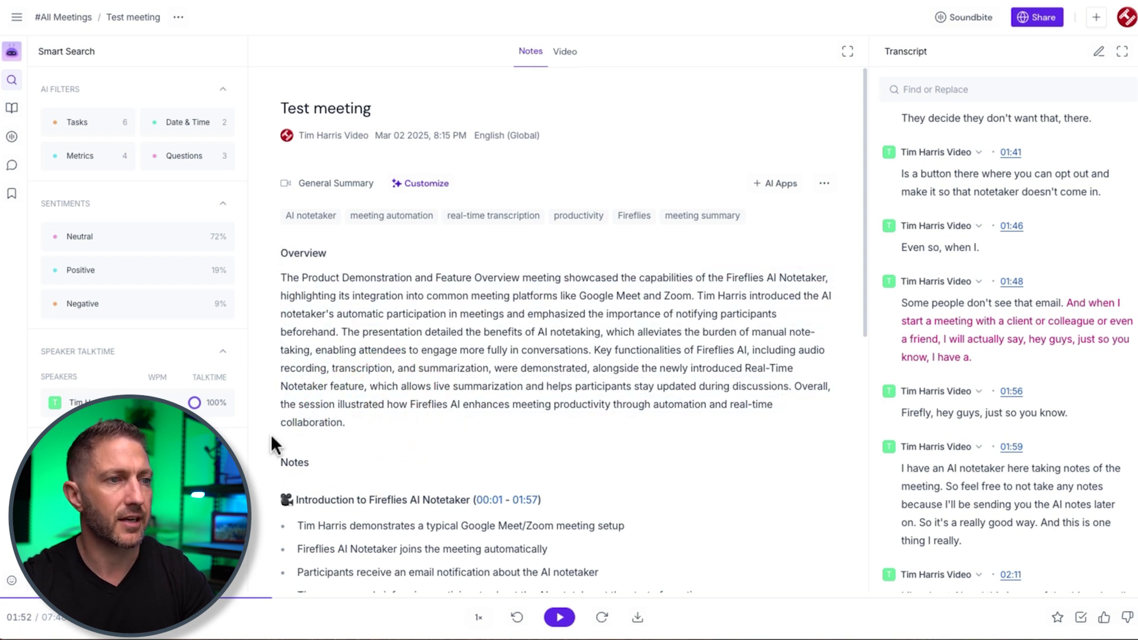
scroll(272, 443, down, 5)
scroll(272, 443, down, 2)
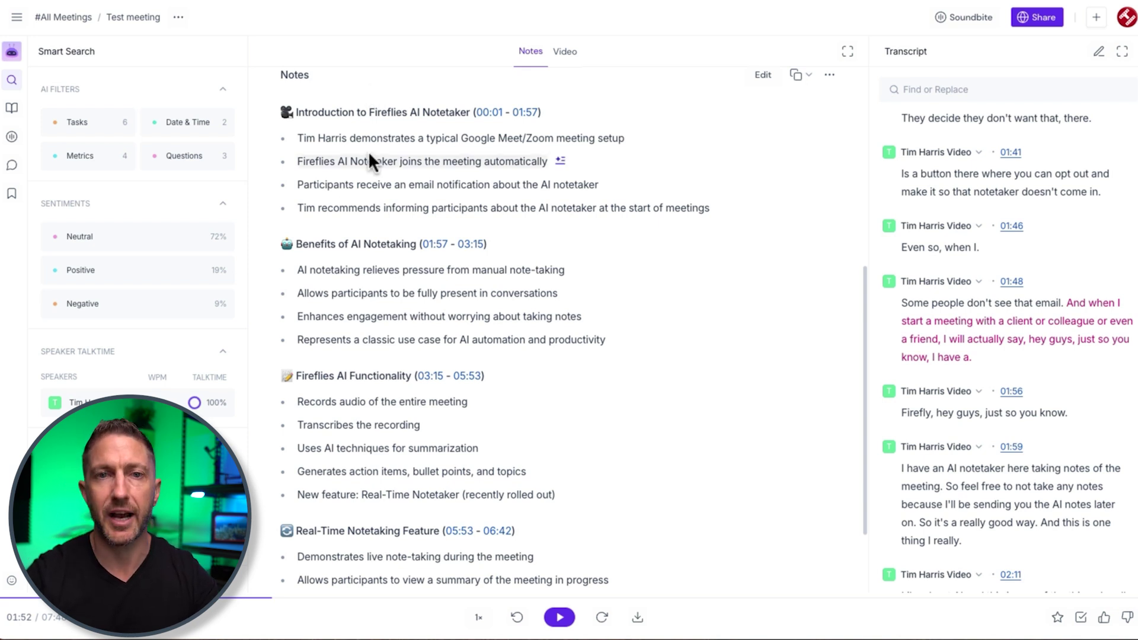
scroll(471, 98, up, 5)
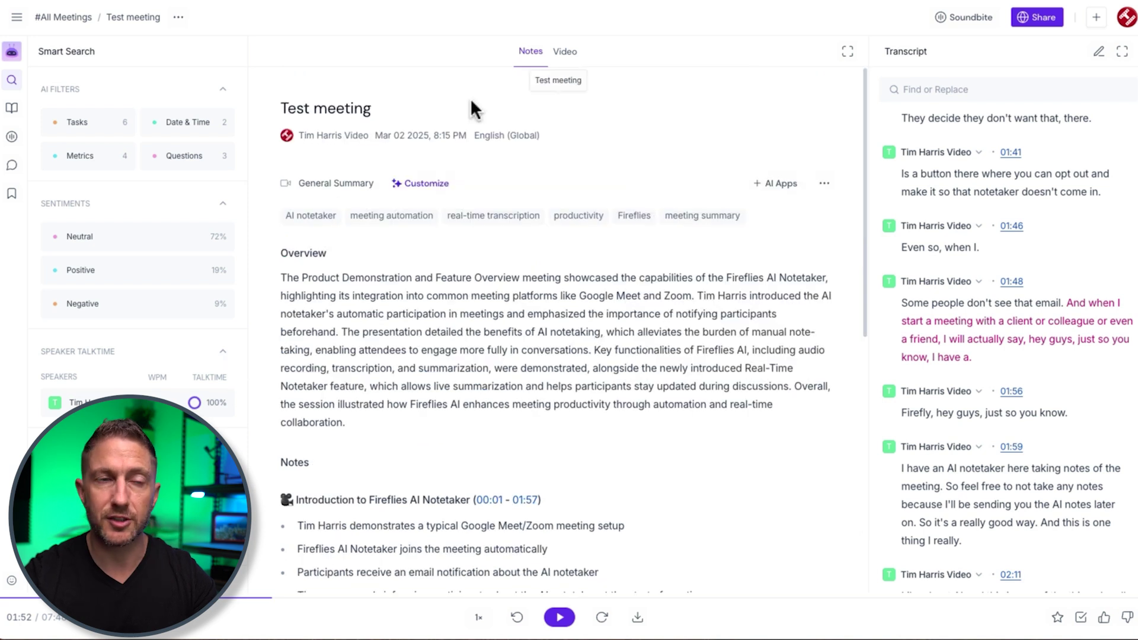
click(565, 53)
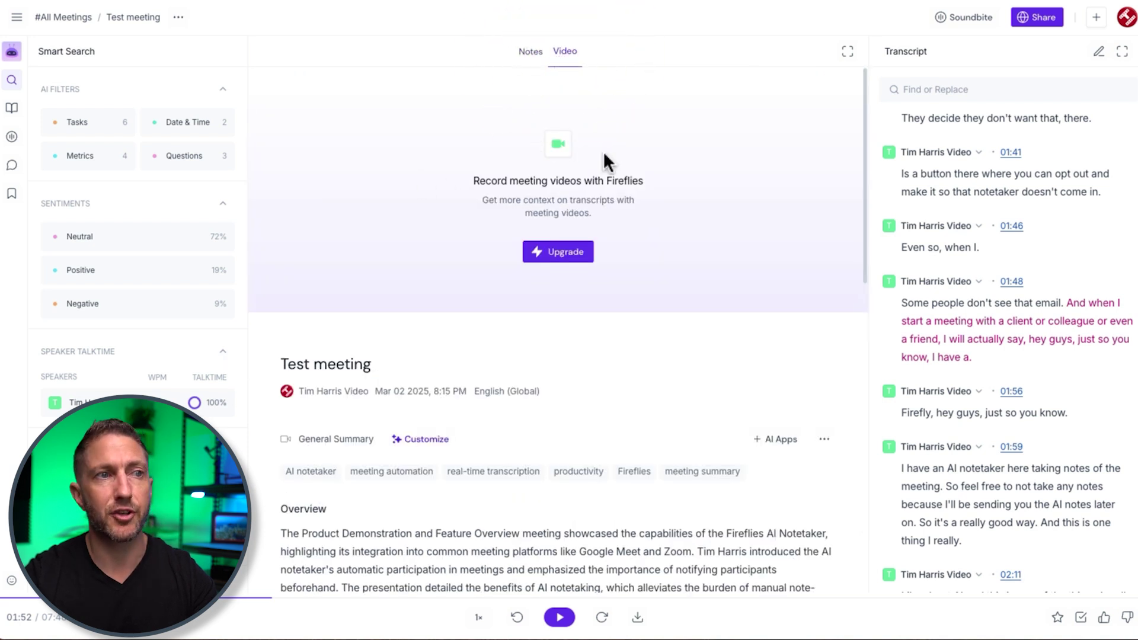
click(529, 52)
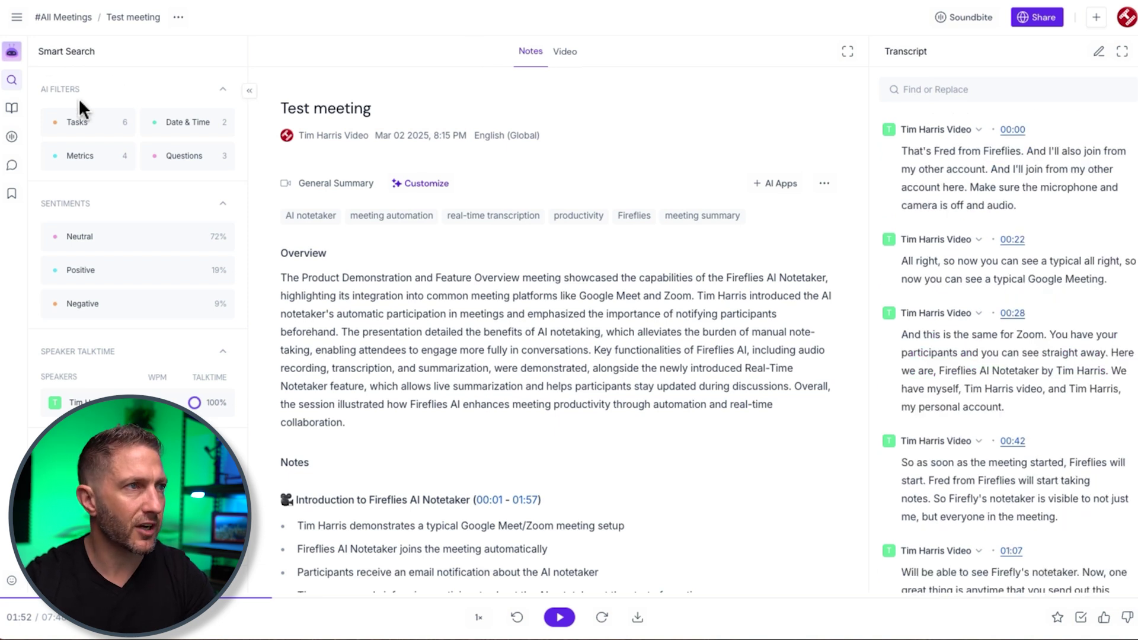
- Apply and remove the Tasks, Questions, Neutral, Positive and Negative transcript filters in turn
click(74, 122)
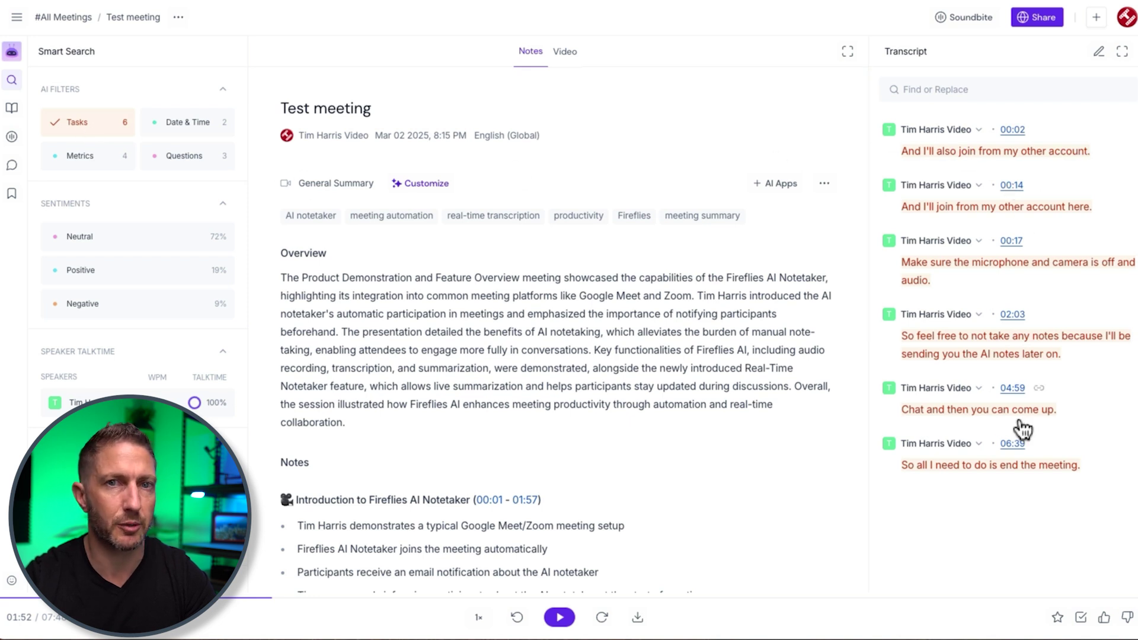
click(113, 123)
click(175, 159)
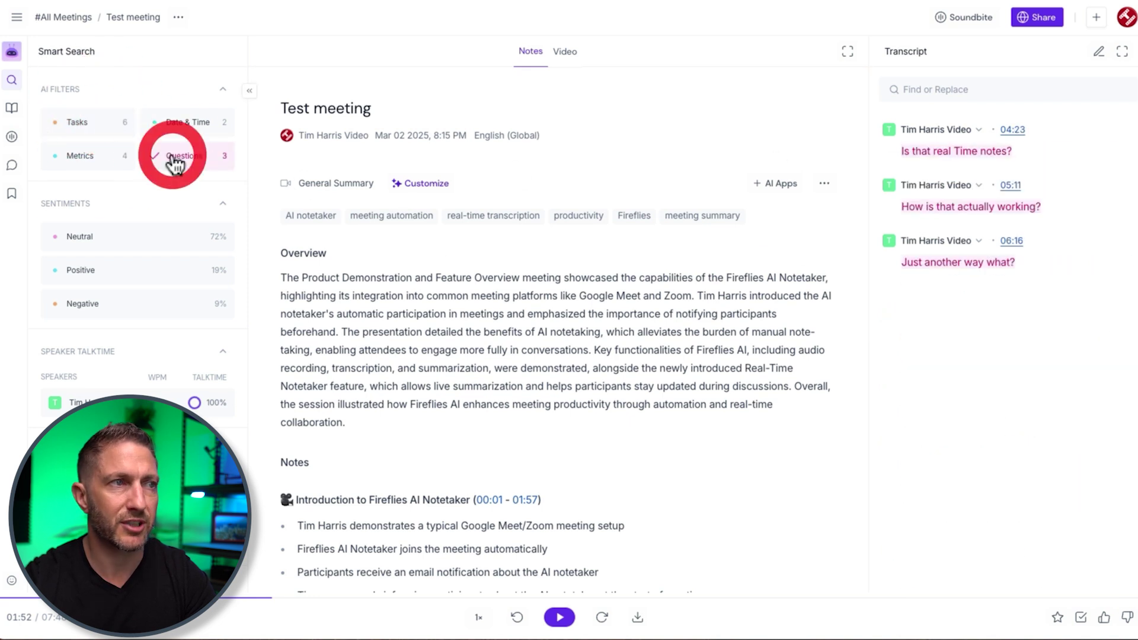
click(178, 155)
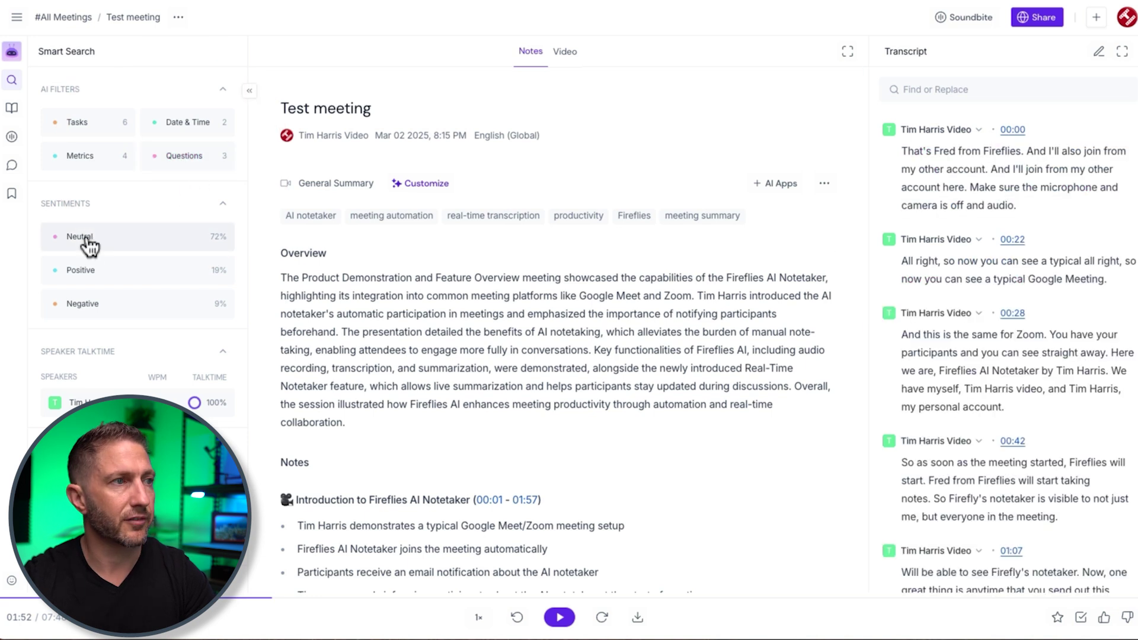
click(87, 237)
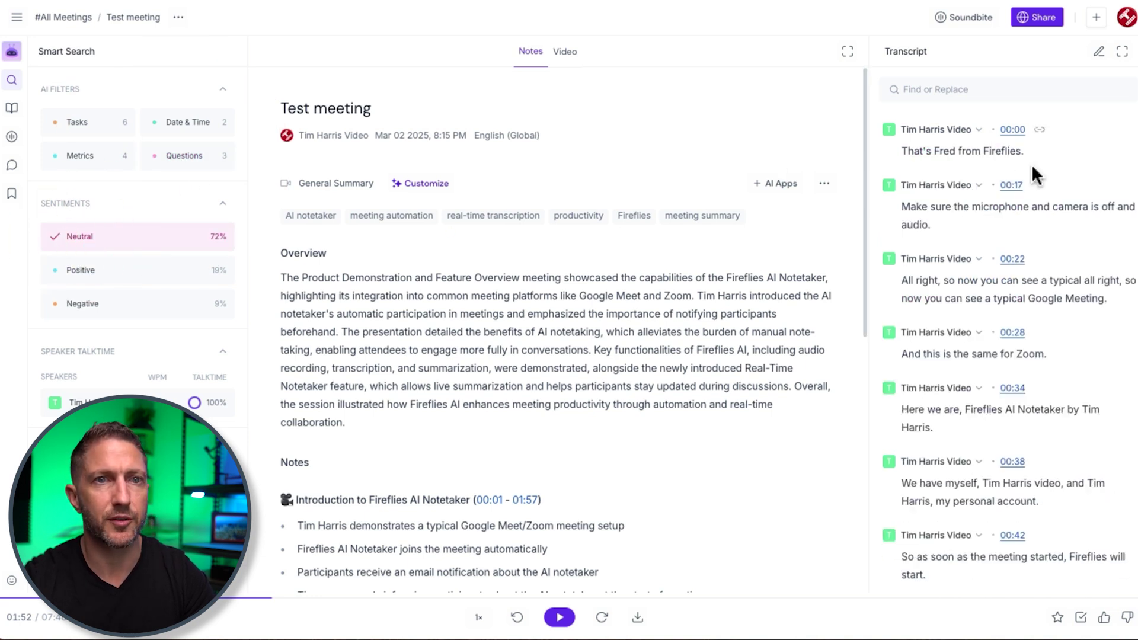
click(129, 240)
click(111, 273)
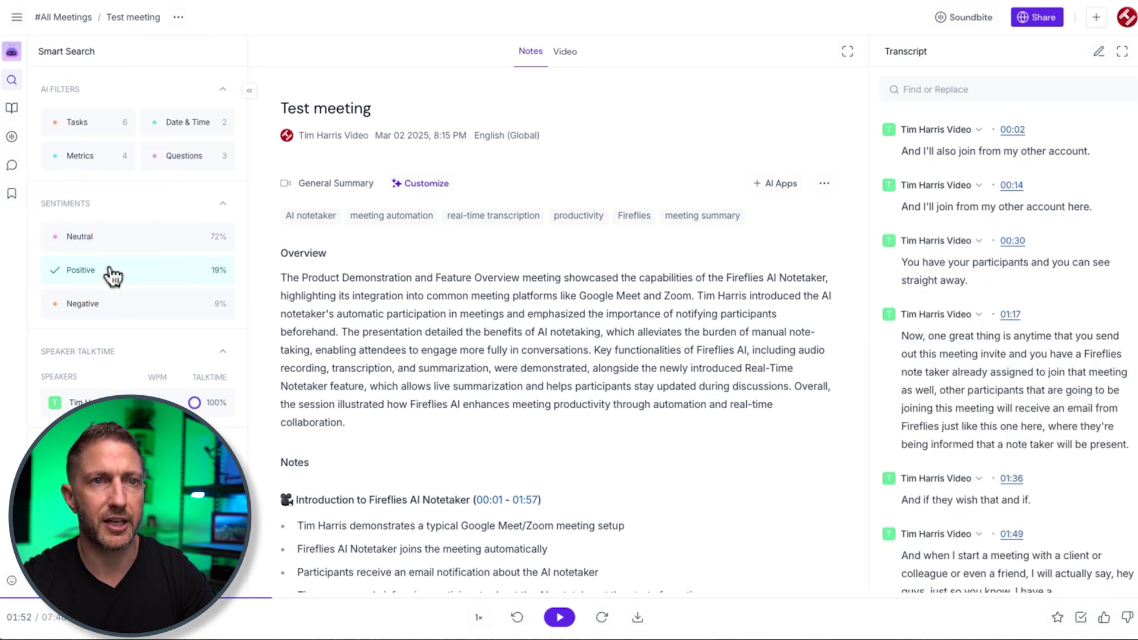
click(112, 279)
click(111, 308)
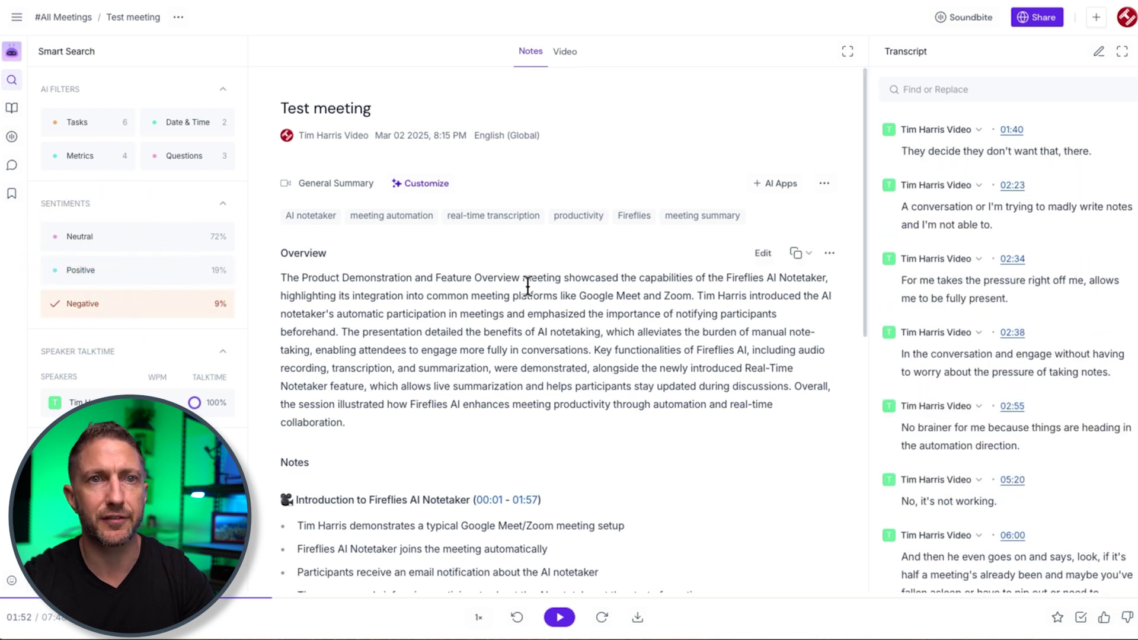
click(112, 303)
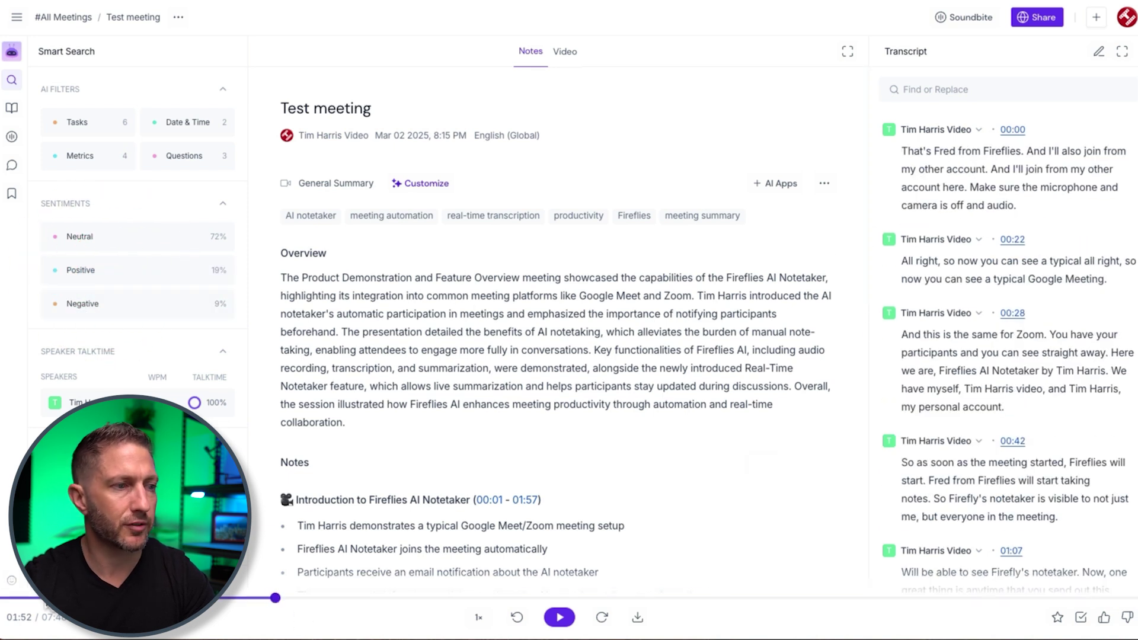
- Move playback ahead to 02:34 and keep the playback speed at 1x
drag(688, 598, 375, 604)
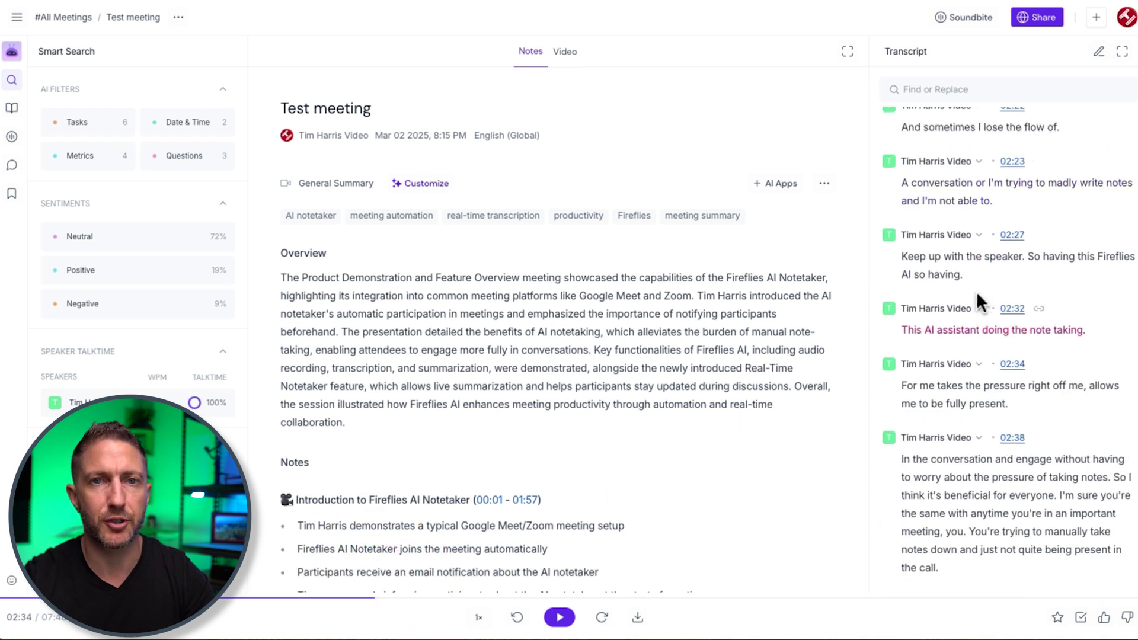
click(479, 618)
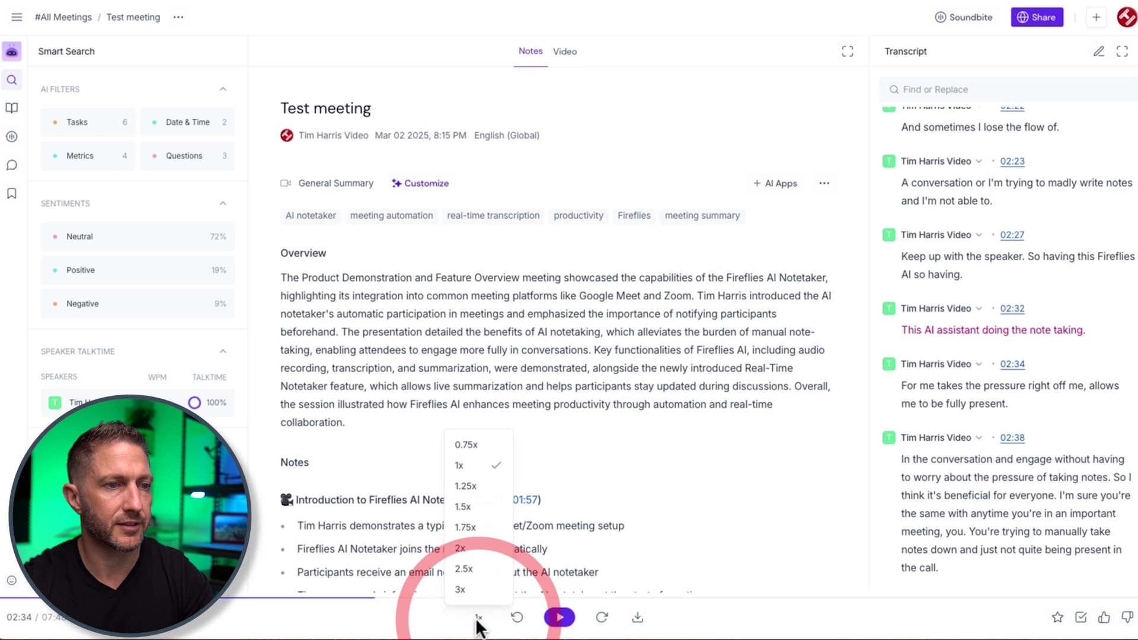
click(434, 618)
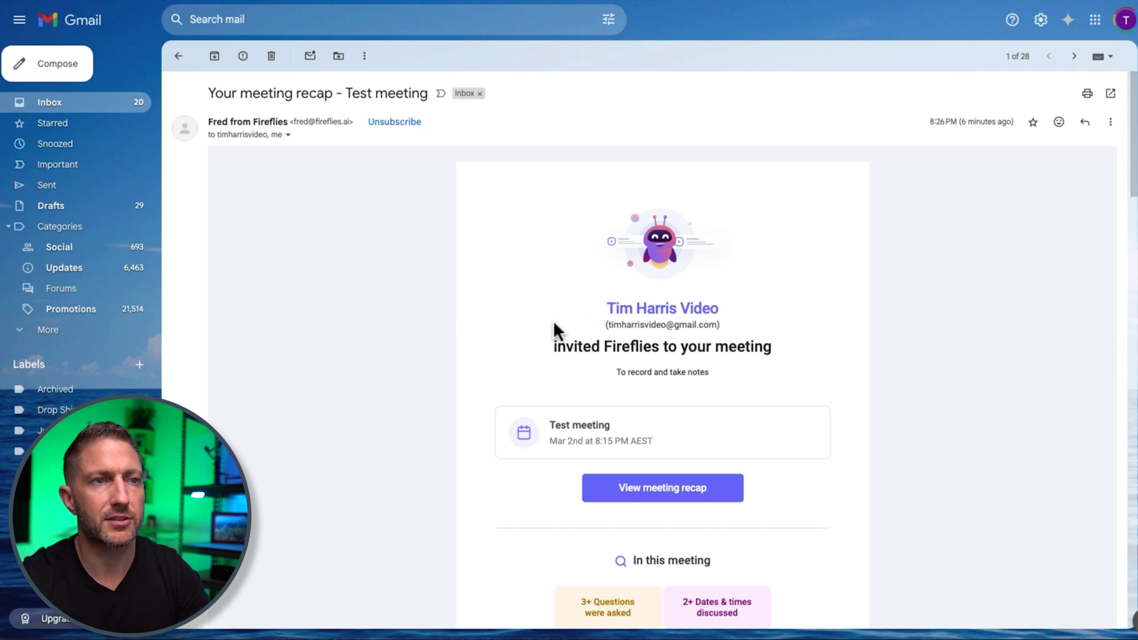
- Copy the View meeting recap link address from the Fireflies recap email
drag(599, 306, 731, 318)
click(507, 342)
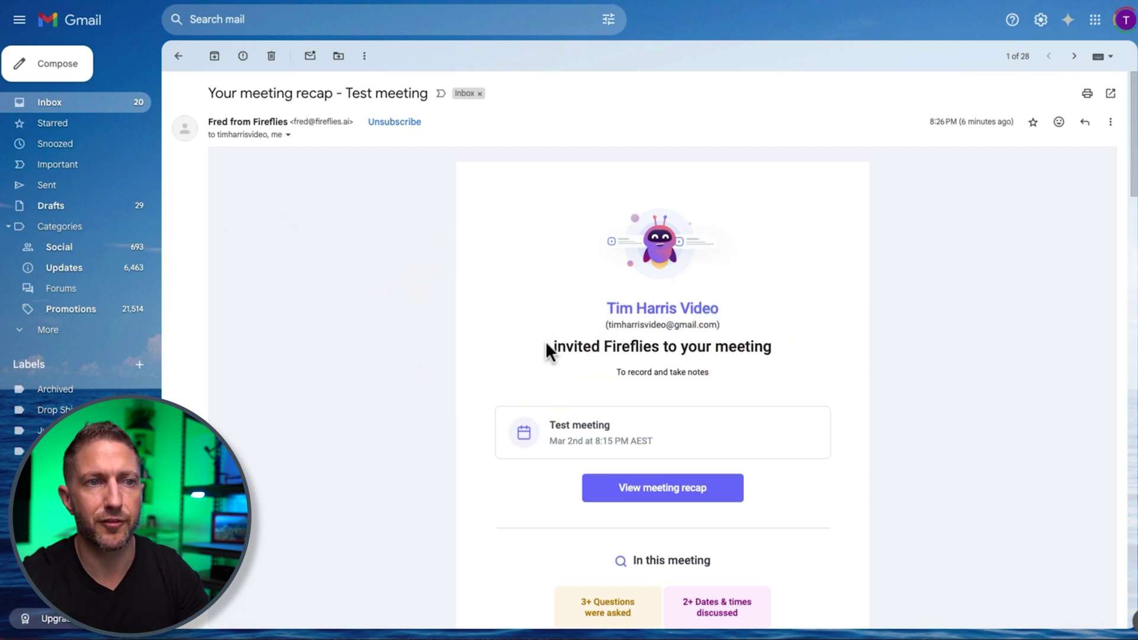
scroll(432, 355, down, 2)
scroll(432, 351, down, 2)
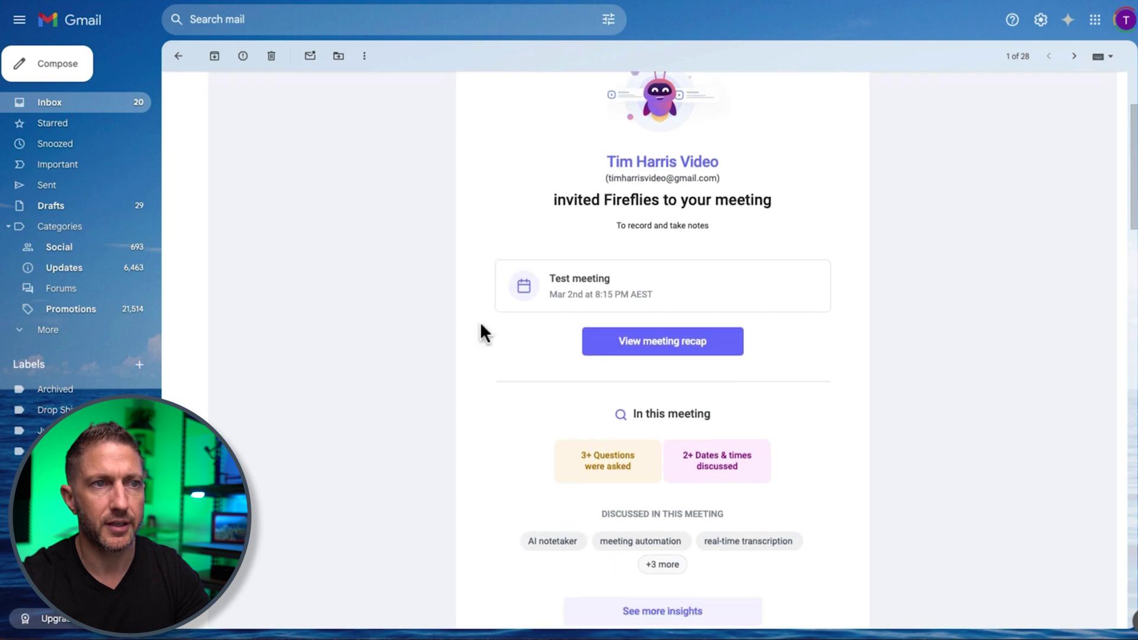
right_click(645, 353)
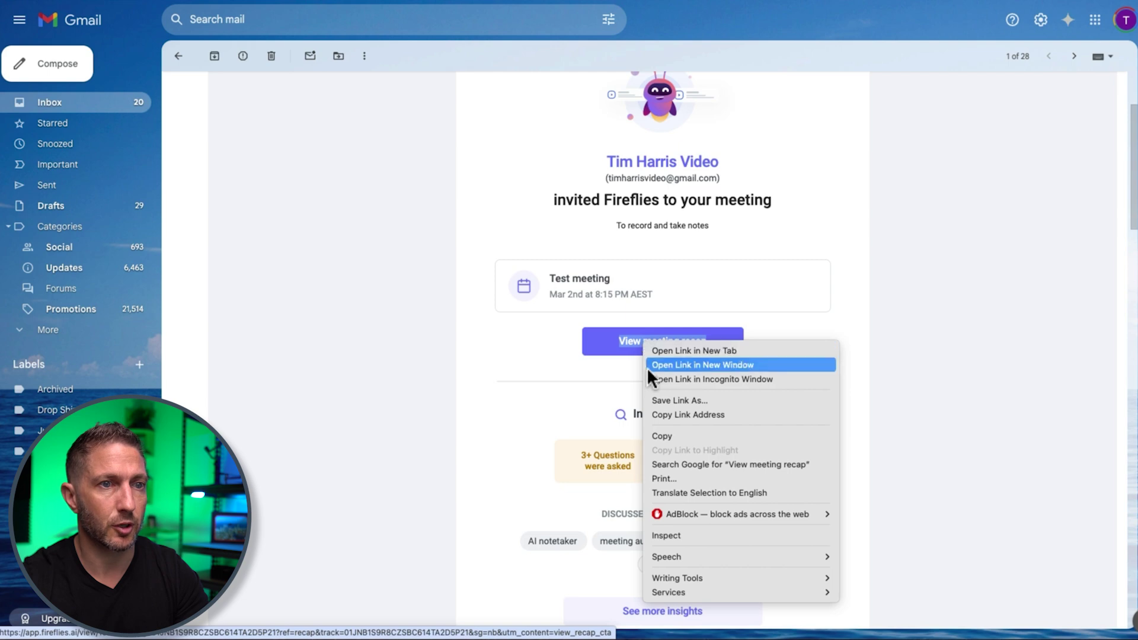
click(653, 415)
- Load the copied meeting recap link in a new Incognito window
key(super+shift+n)
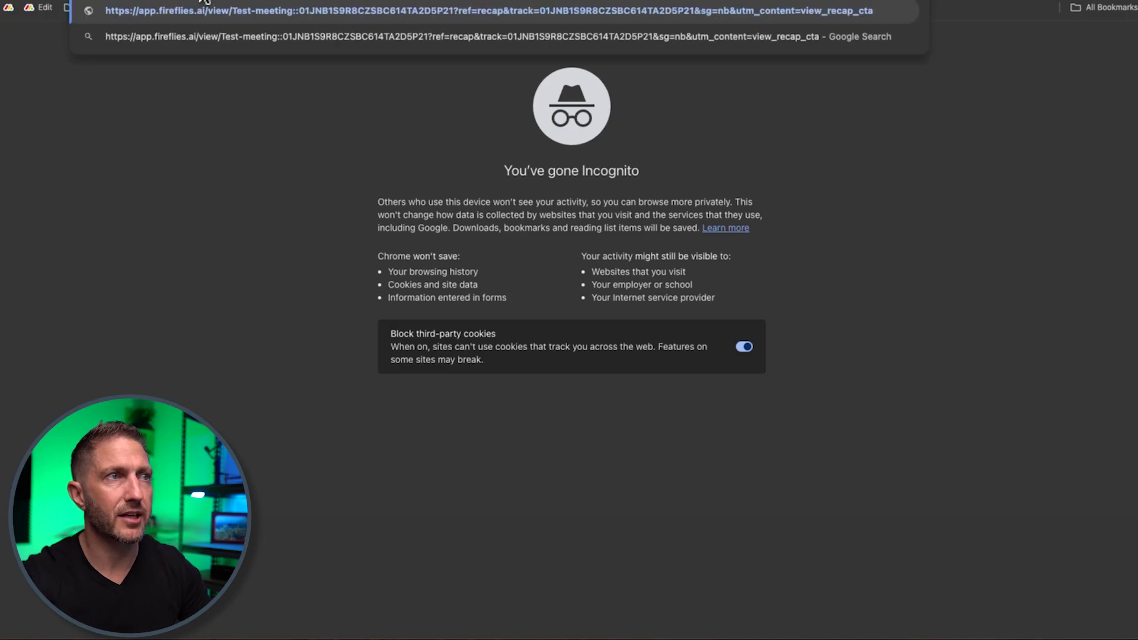
key(Return)
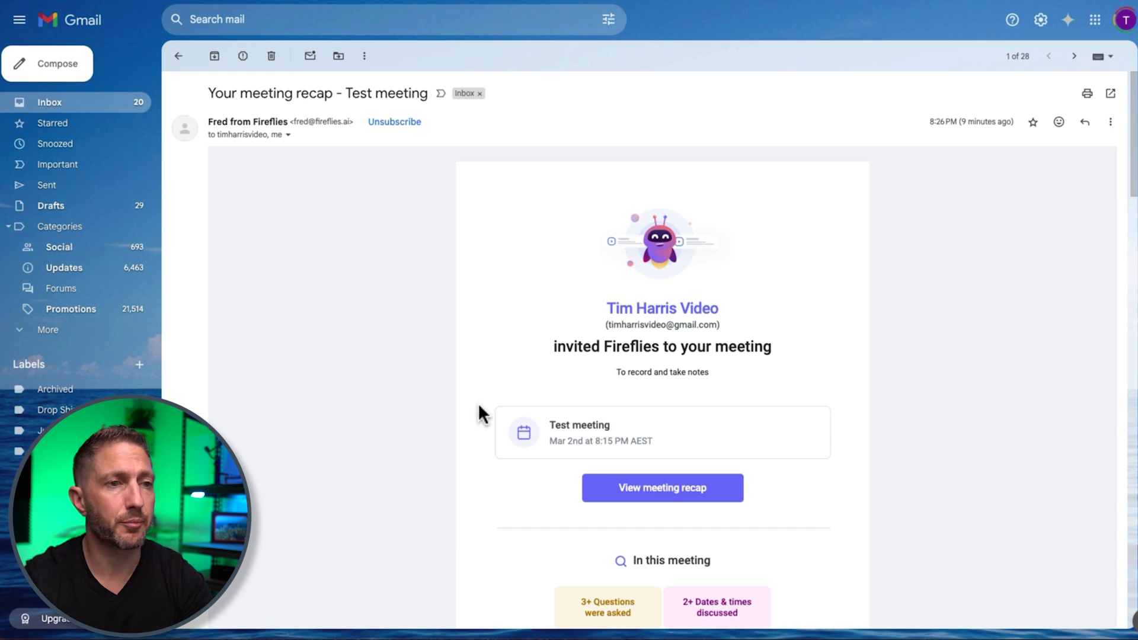
- Review the Meeting Overview paragraph, then open the complete meeting notes in Fireflies
scroll(478, 403, down, 8)
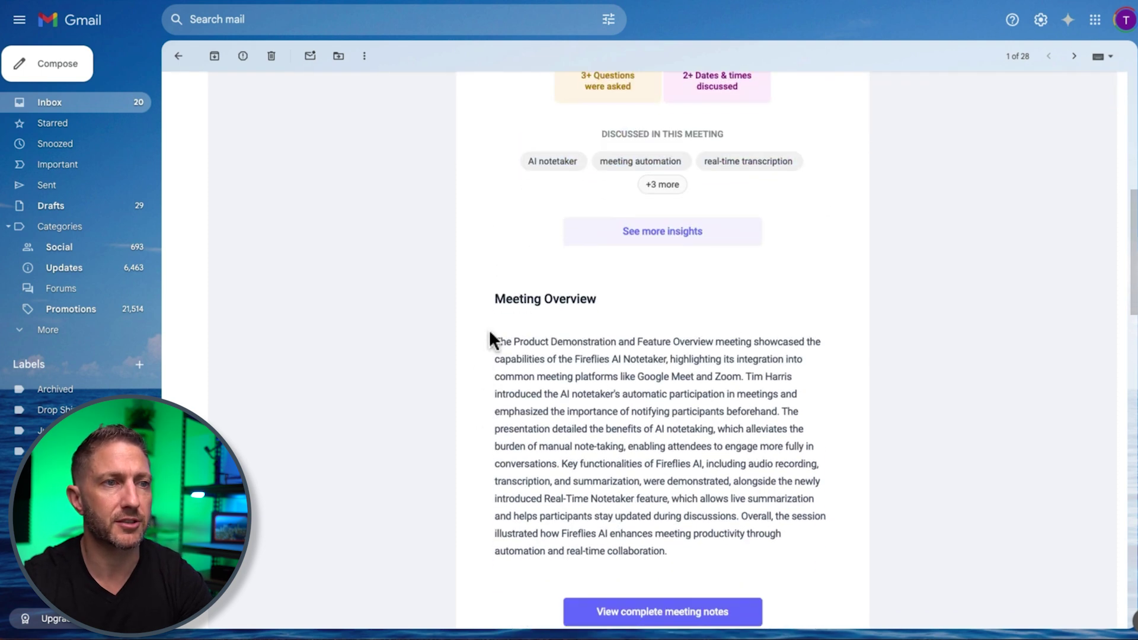
drag(496, 338, 754, 557)
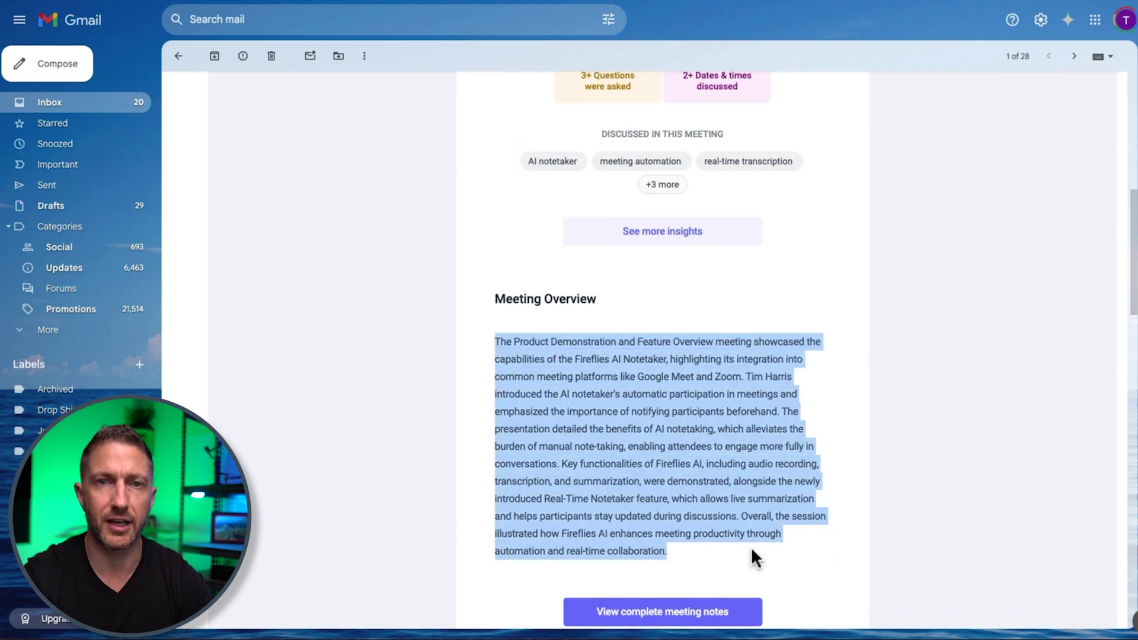
click(462, 517)
scroll(480, 521, down, 3)
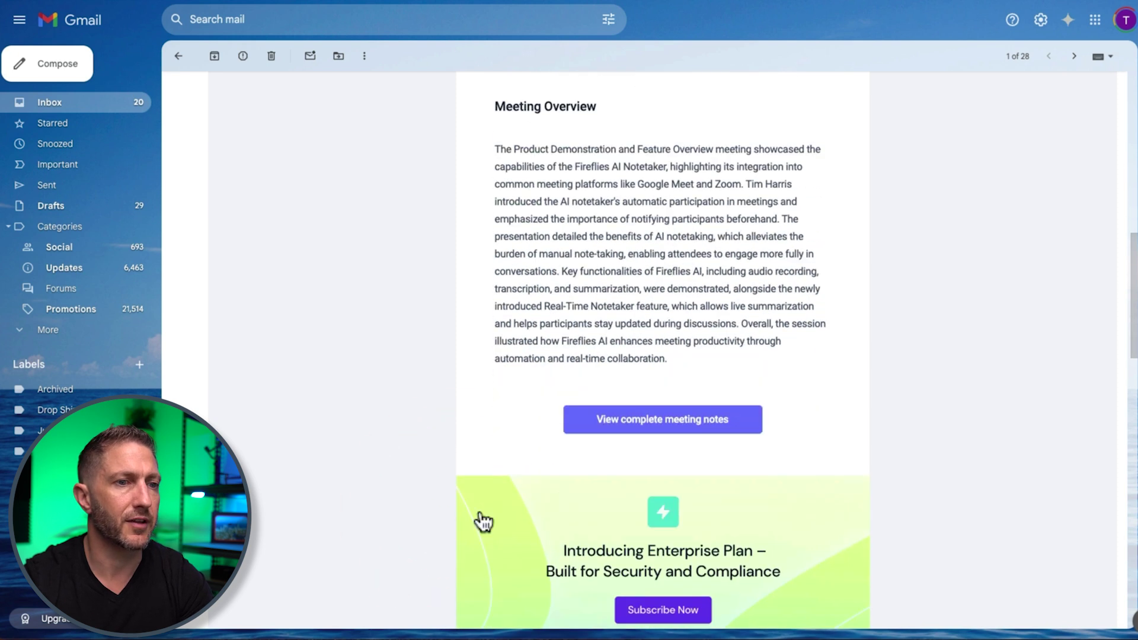
click(679, 428)
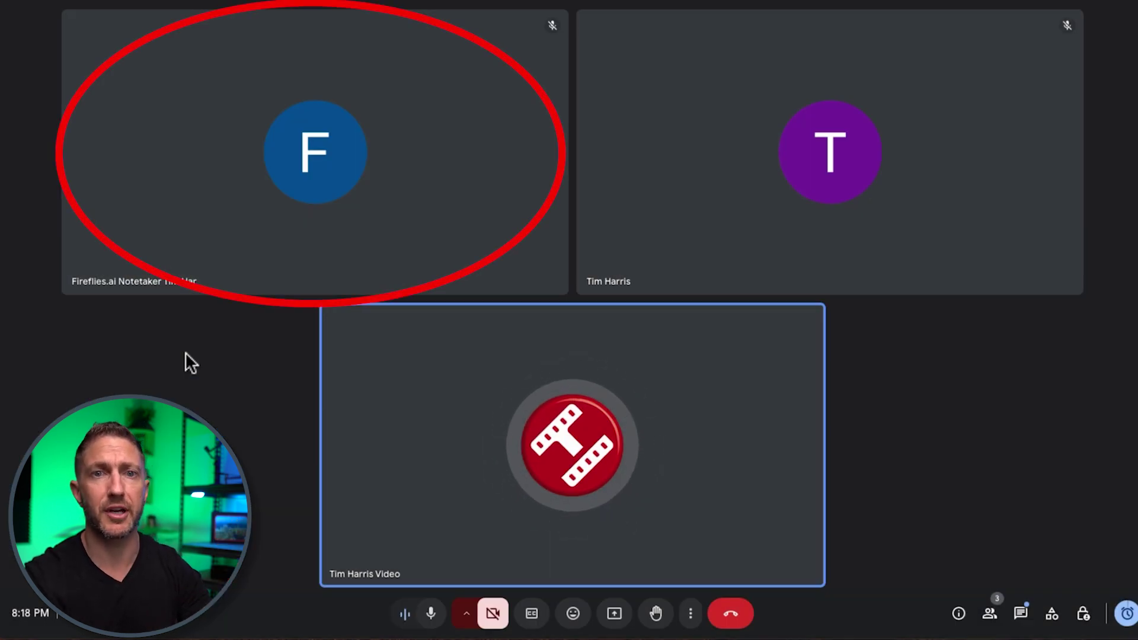
- Highlight the Fireflies Chrome Extension heading and the phrase about no bot joining
drag(418, 139, 824, 252)
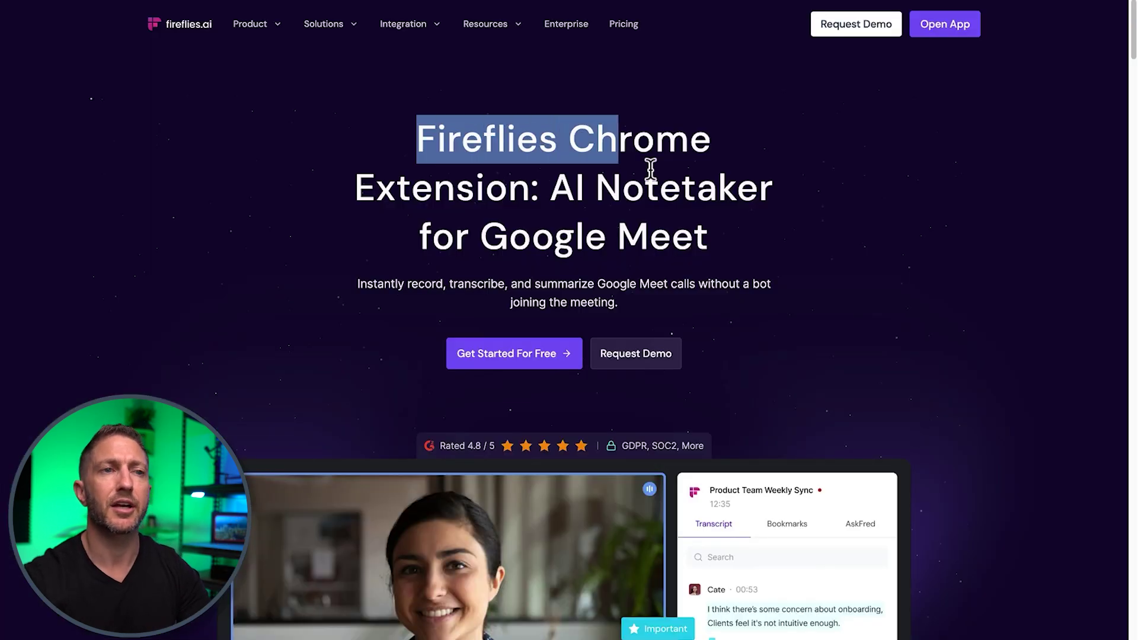
drag(699, 284, 708, 292)
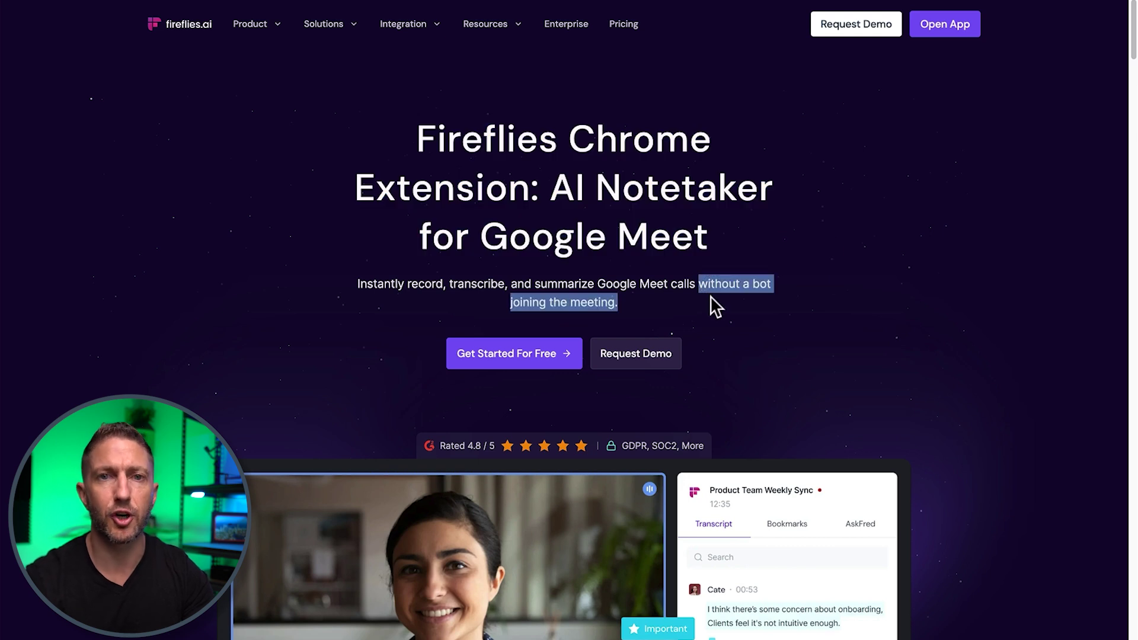
click(775, 283)
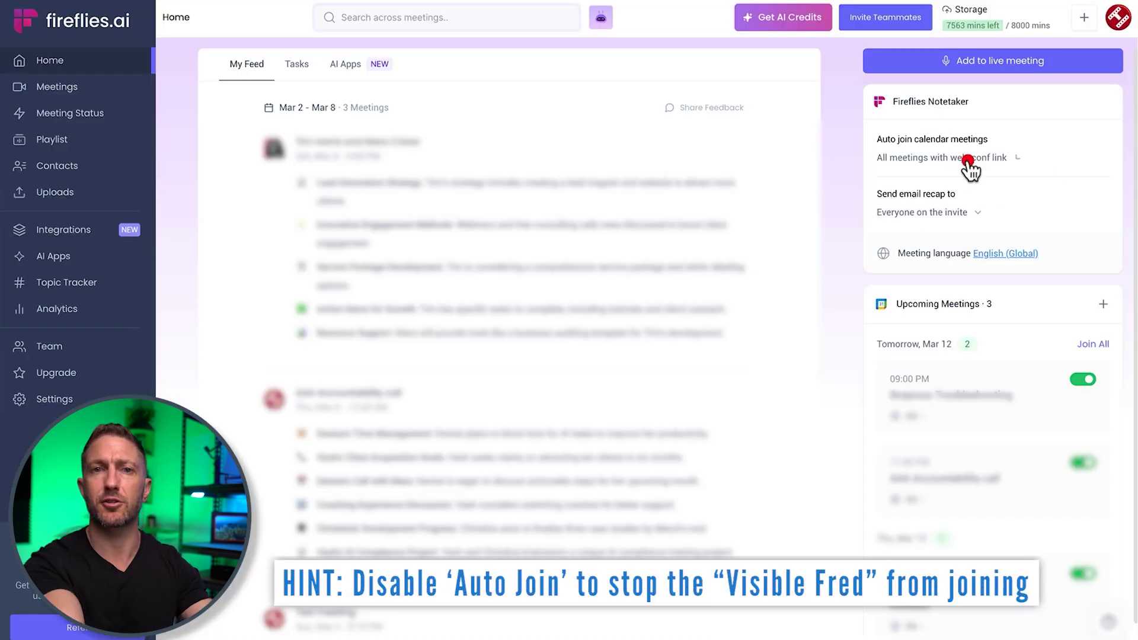
- Limit auto-join to meetings the notetaker is invited to and close the live transcript panel
click(967, 162)
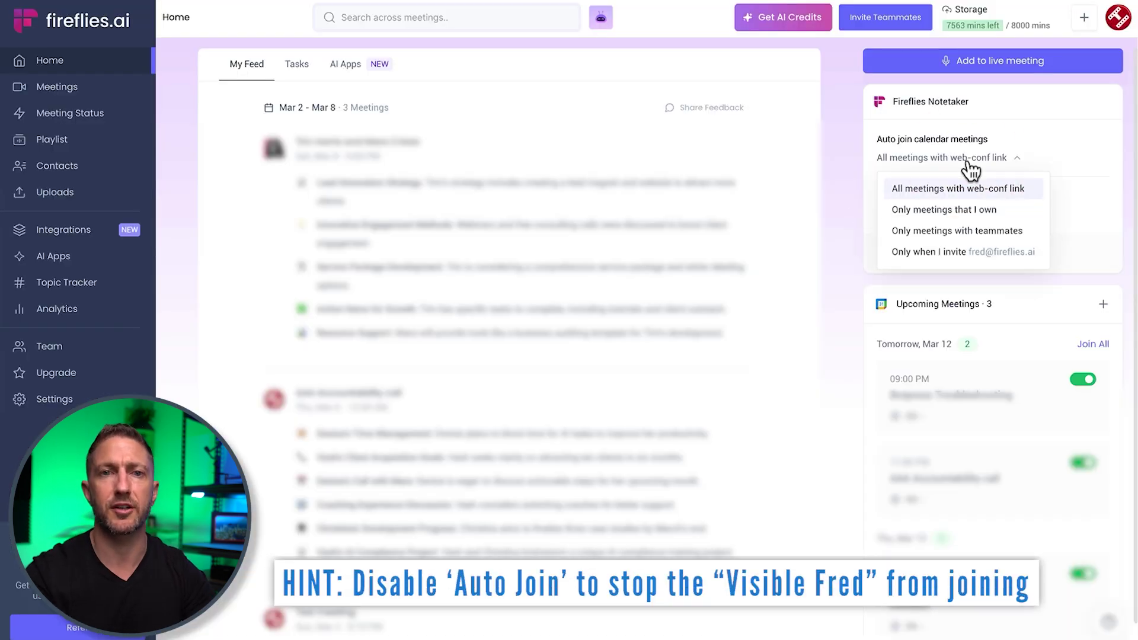
click(946, 248)
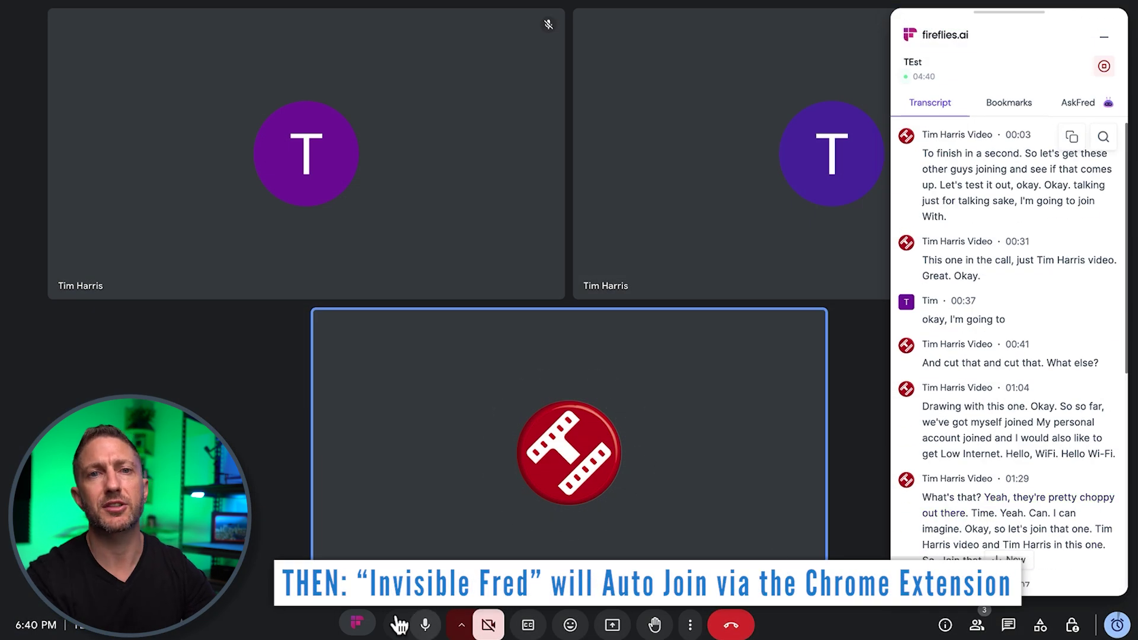
click(356, 622)
click(978, 23)
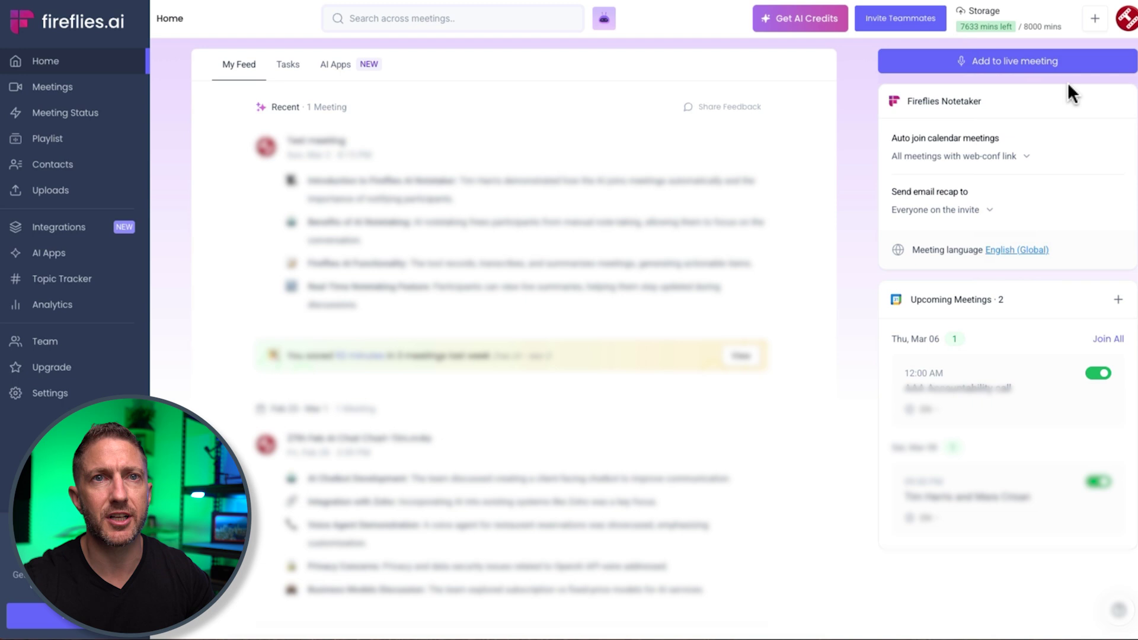
- Install the Fireflies: AI meeting notes extension from the Chrome Web Store via the account menu
click(1116, 29)
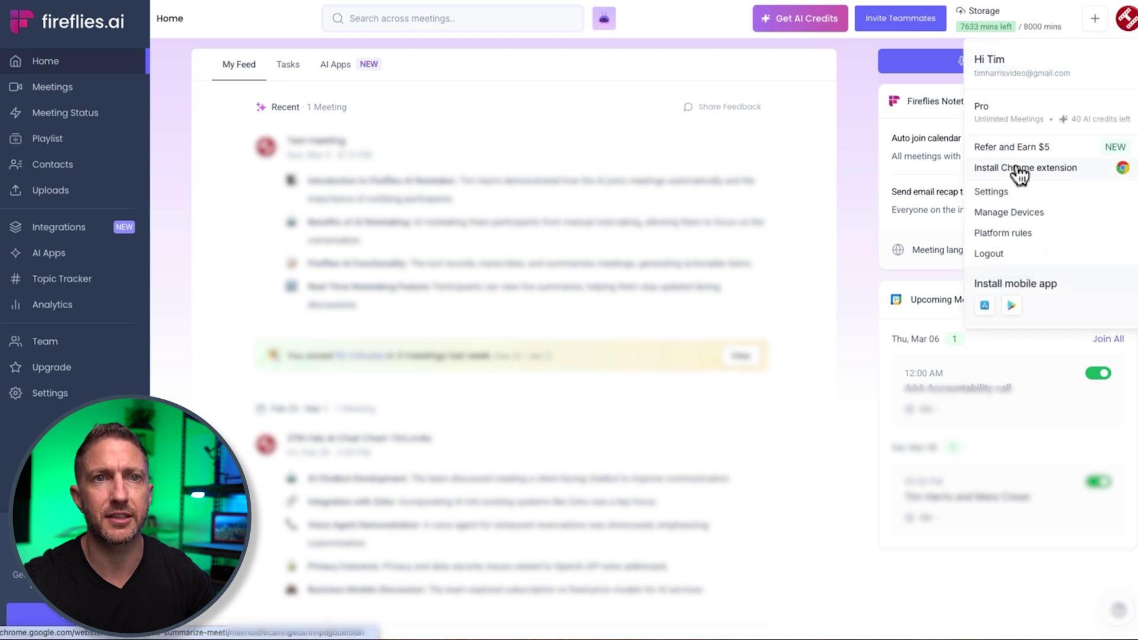
click(1017, 174)
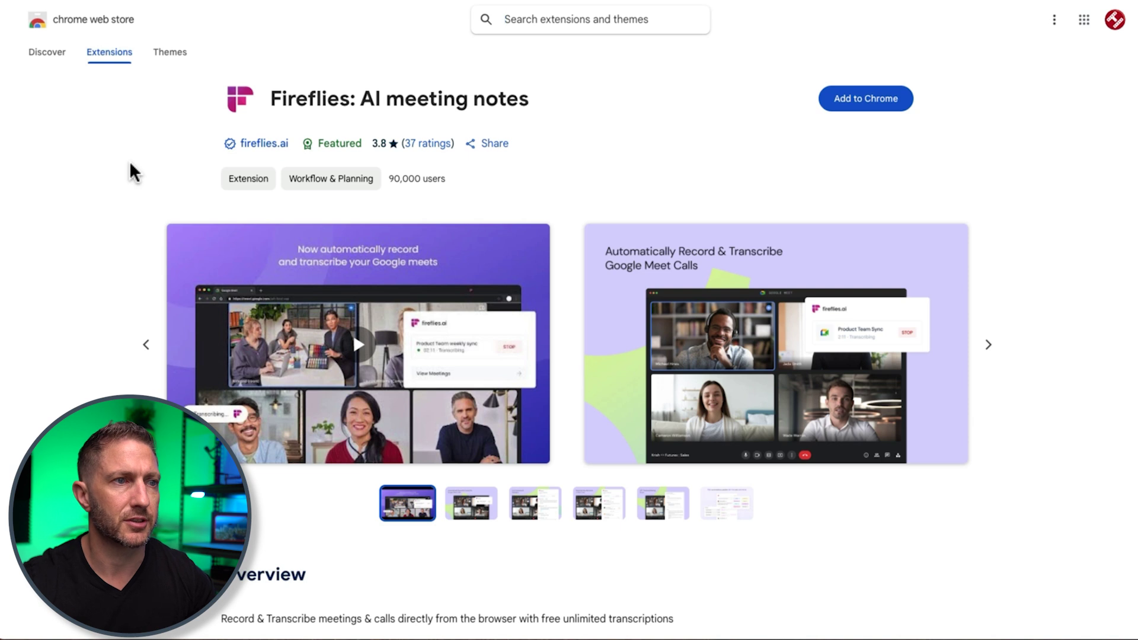
click(851, 96)
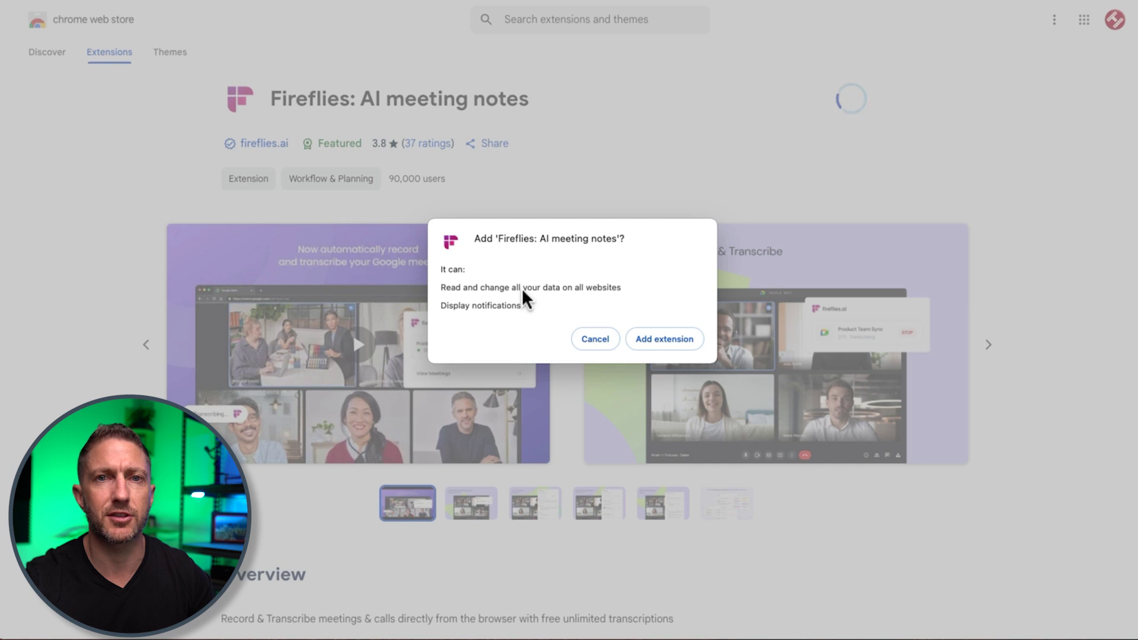
click(662, 340)
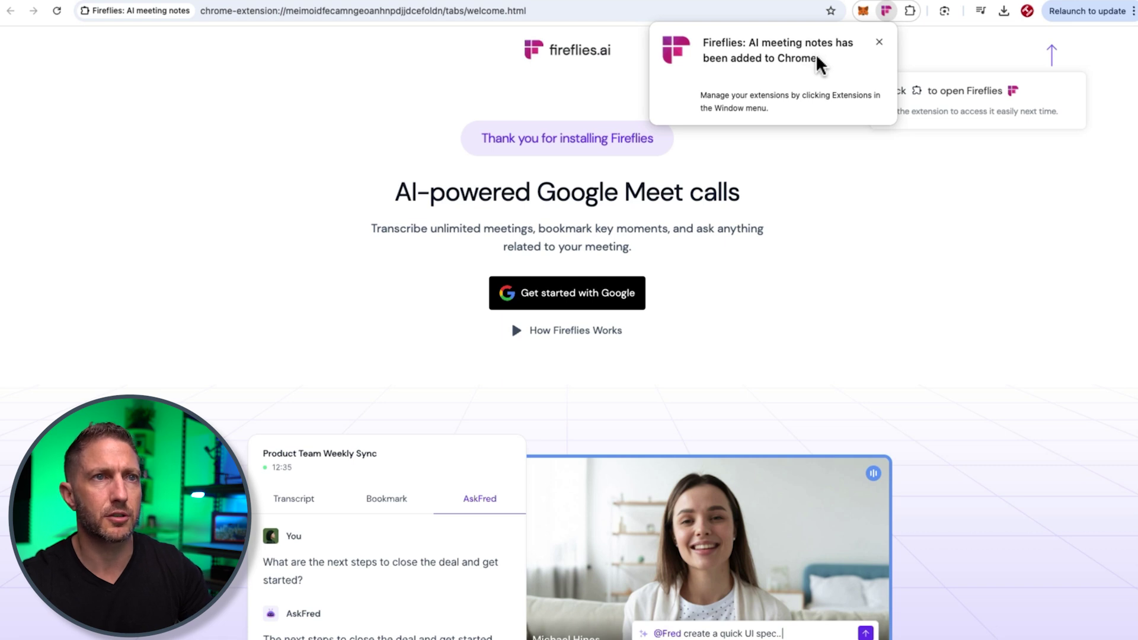
- Pin the Fireflies extension to the Chrome toolbar
click(911, 11)
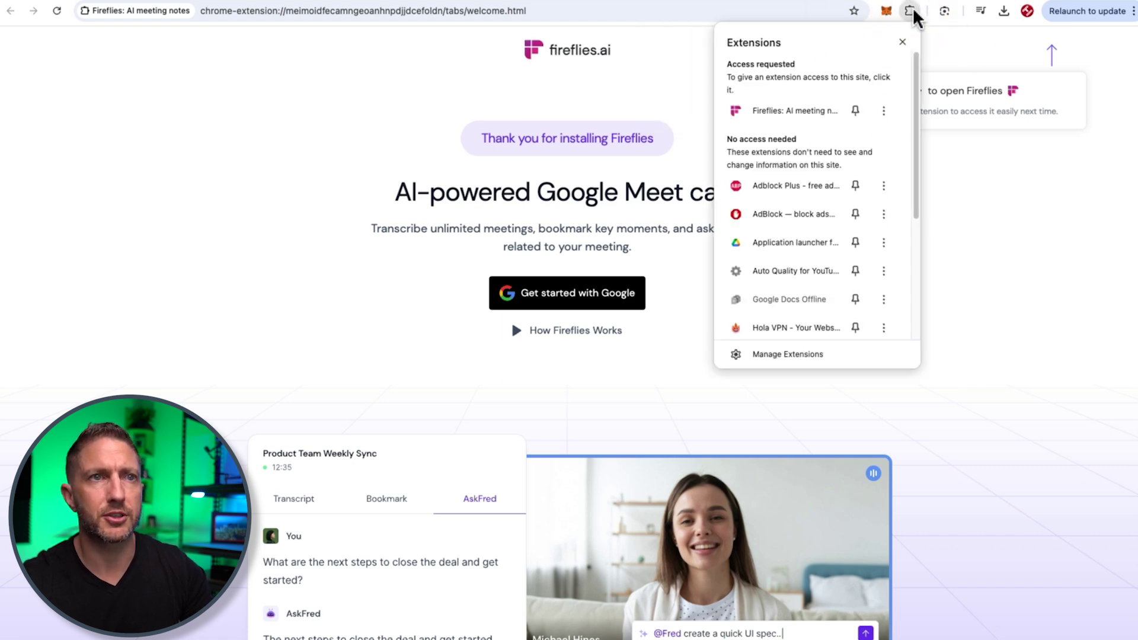
click(855, 111)
click(968, 175)
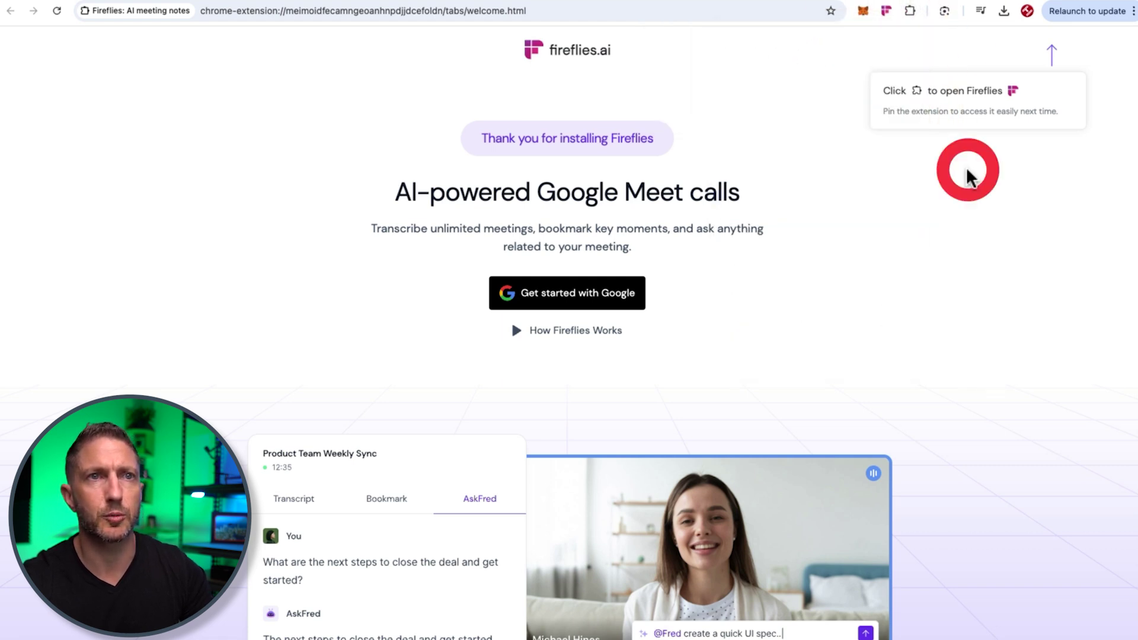
- Sign in to the Fireflies extension with a Google account and grant it access
click(885, 12)
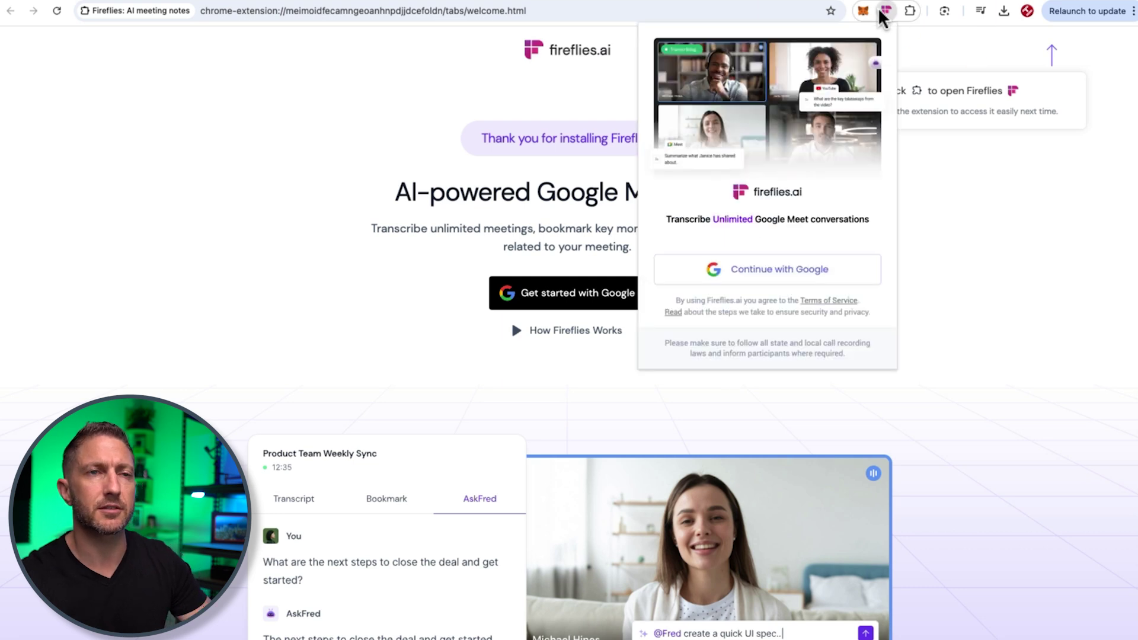
click(769, 270)
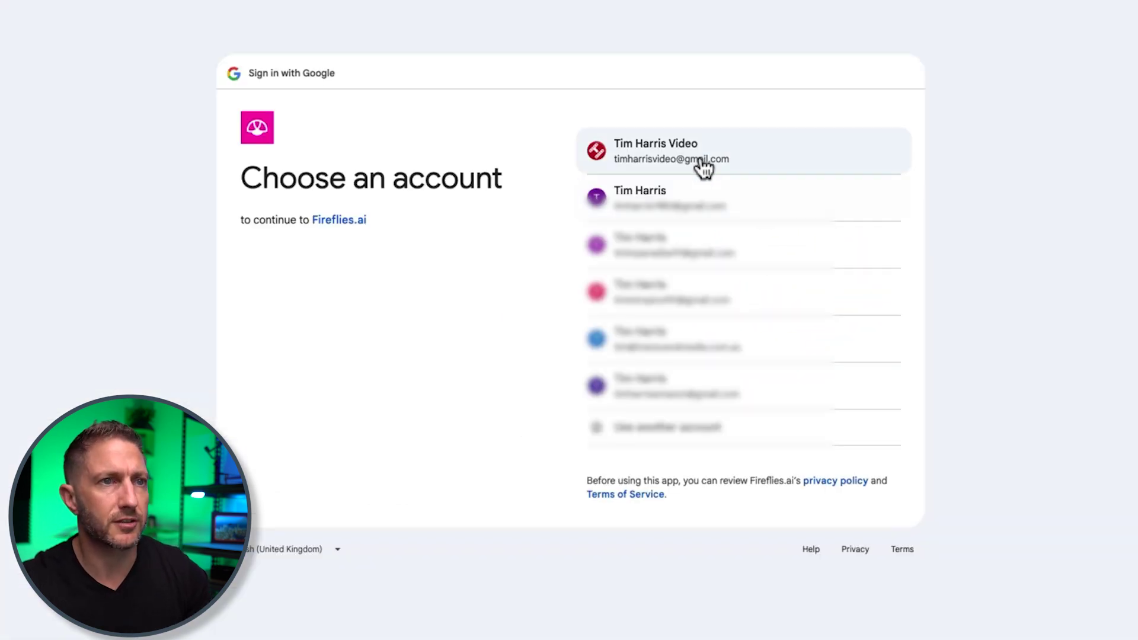
click(701, 160)
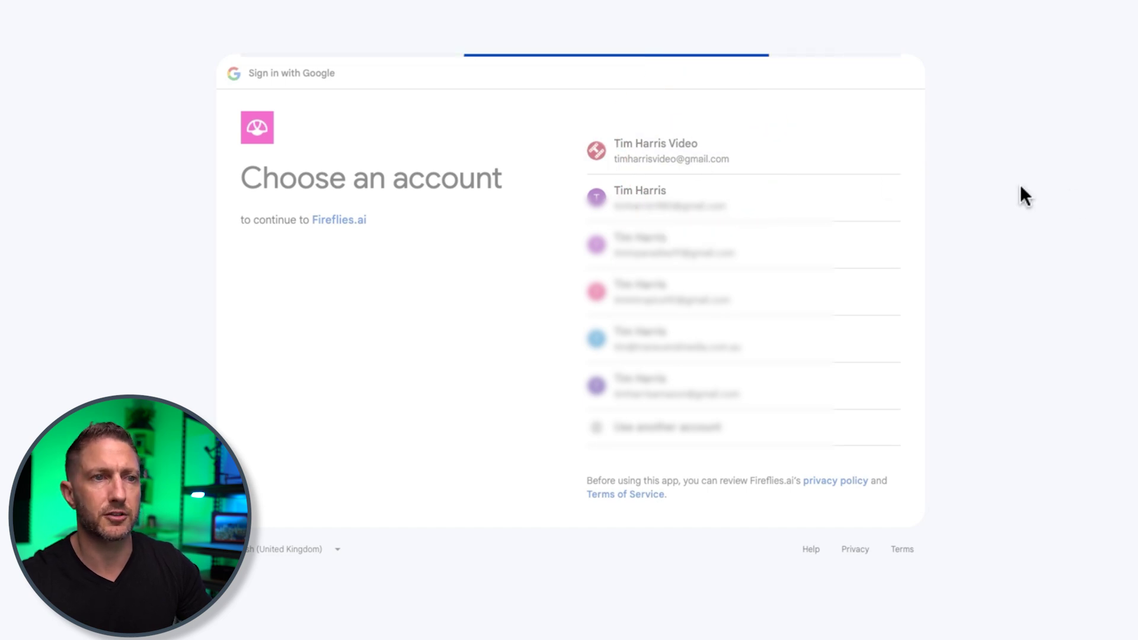
click(849, 396)
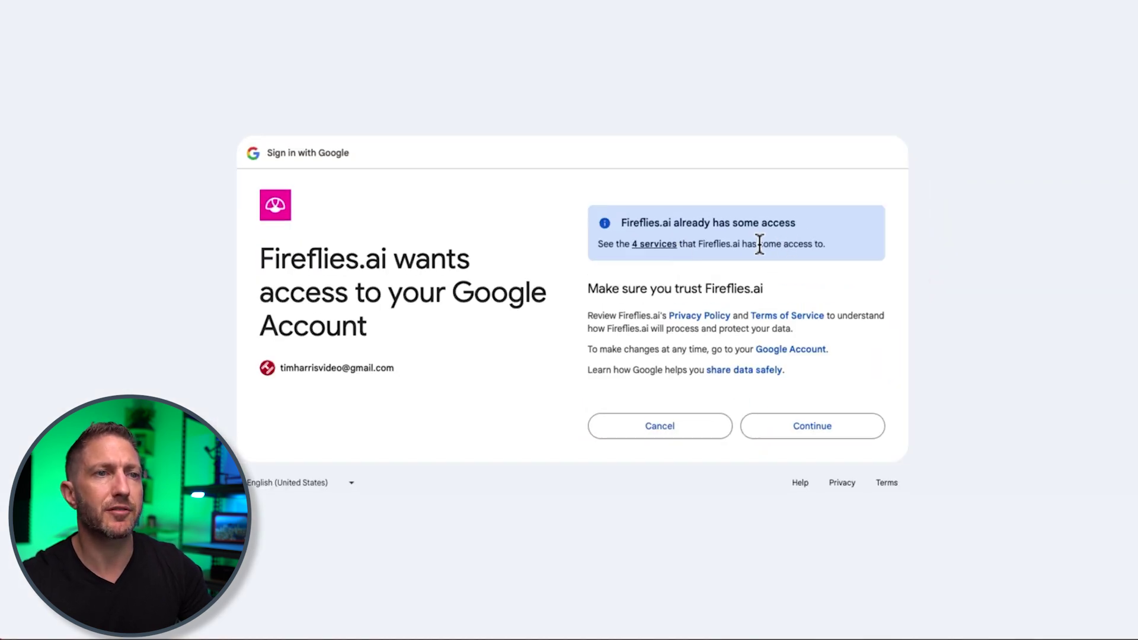
click(781, 430)
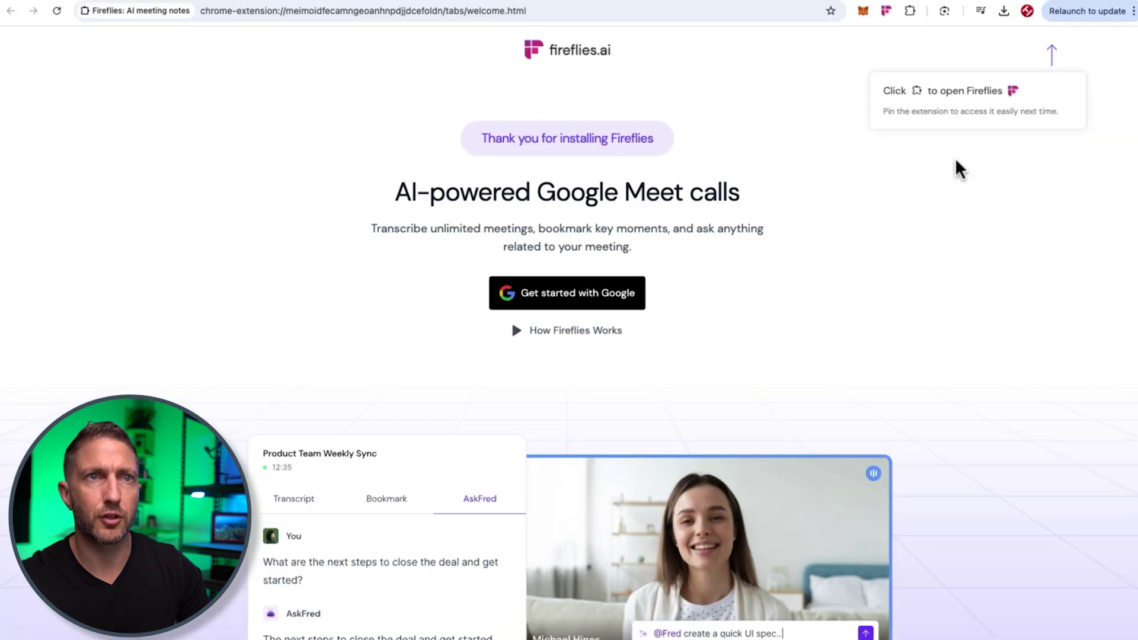
click(887, 16)
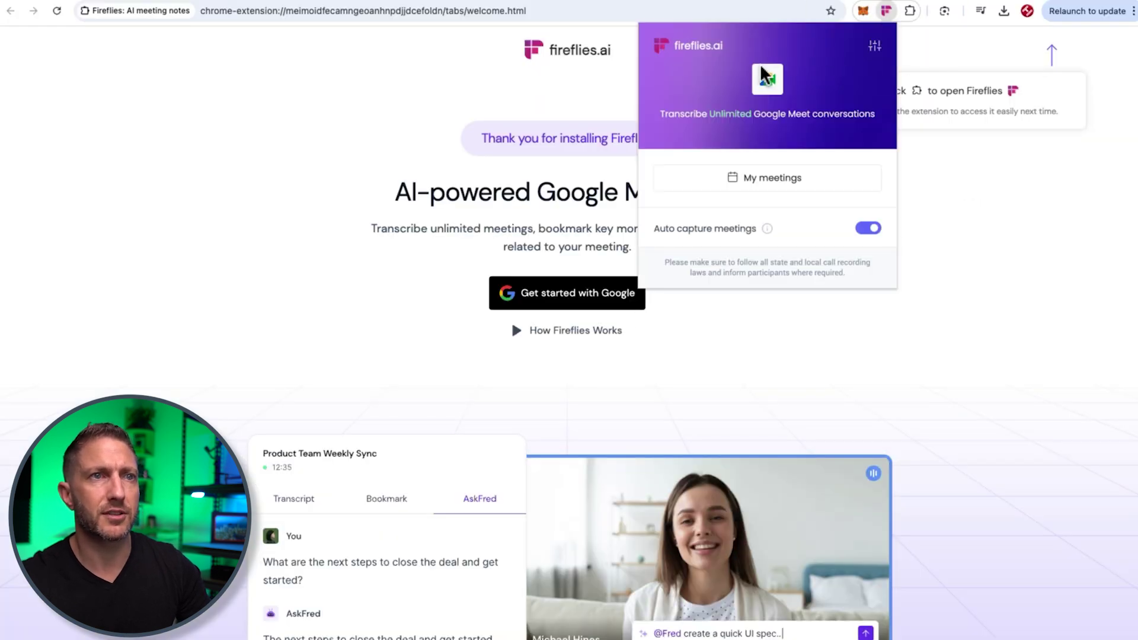
click(761, 178)
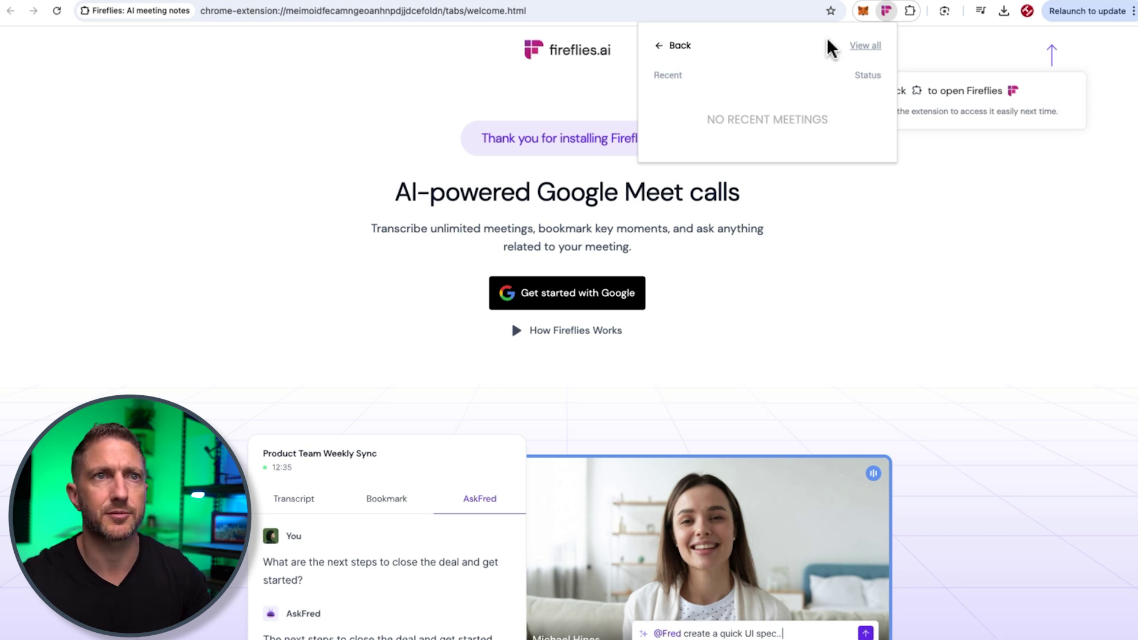
click(888, 12)
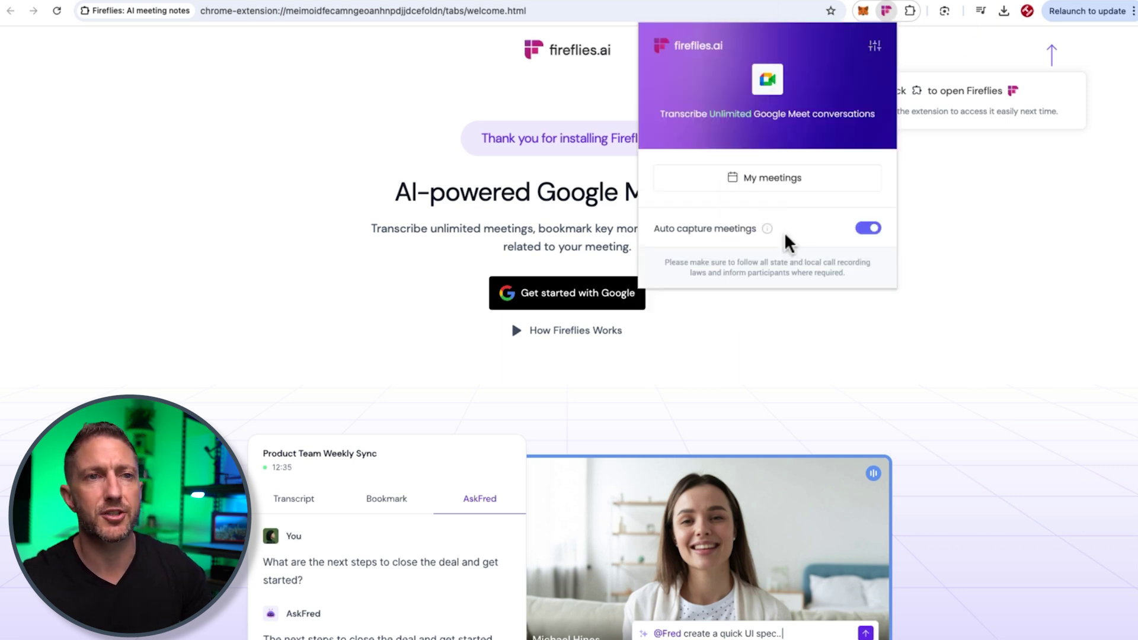
click(866, 230)
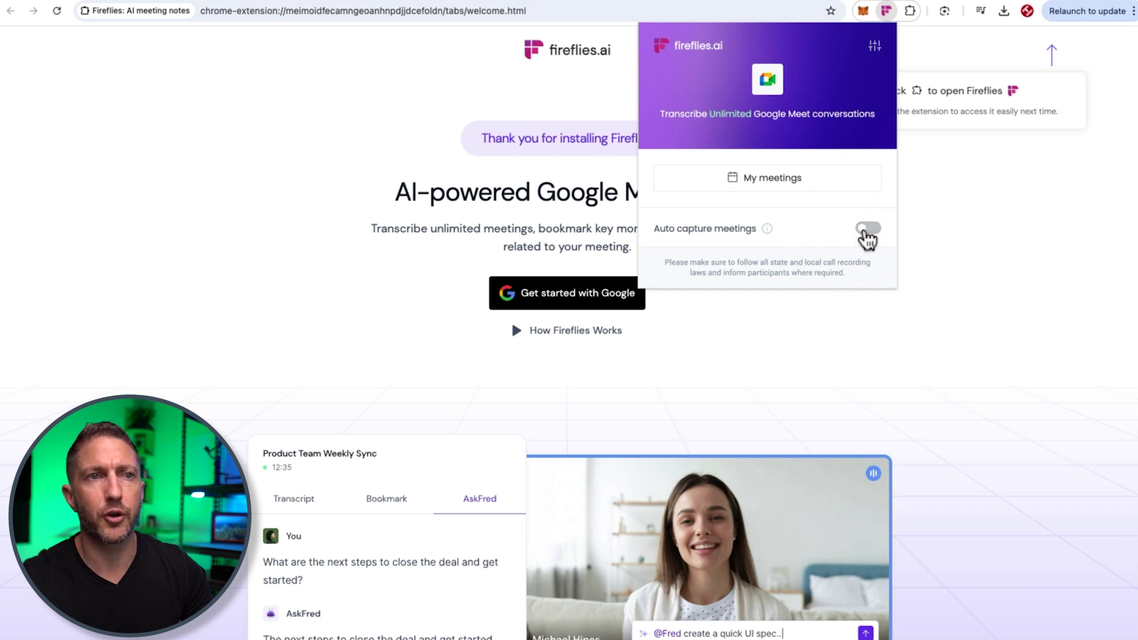
click(867, 231)
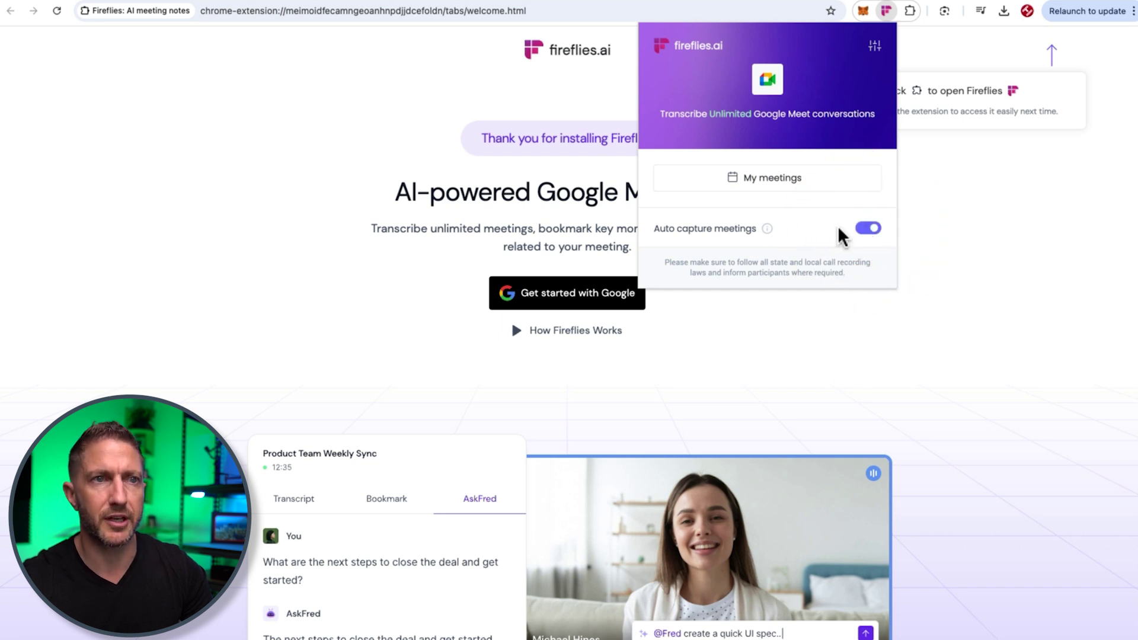
click(874, 47)
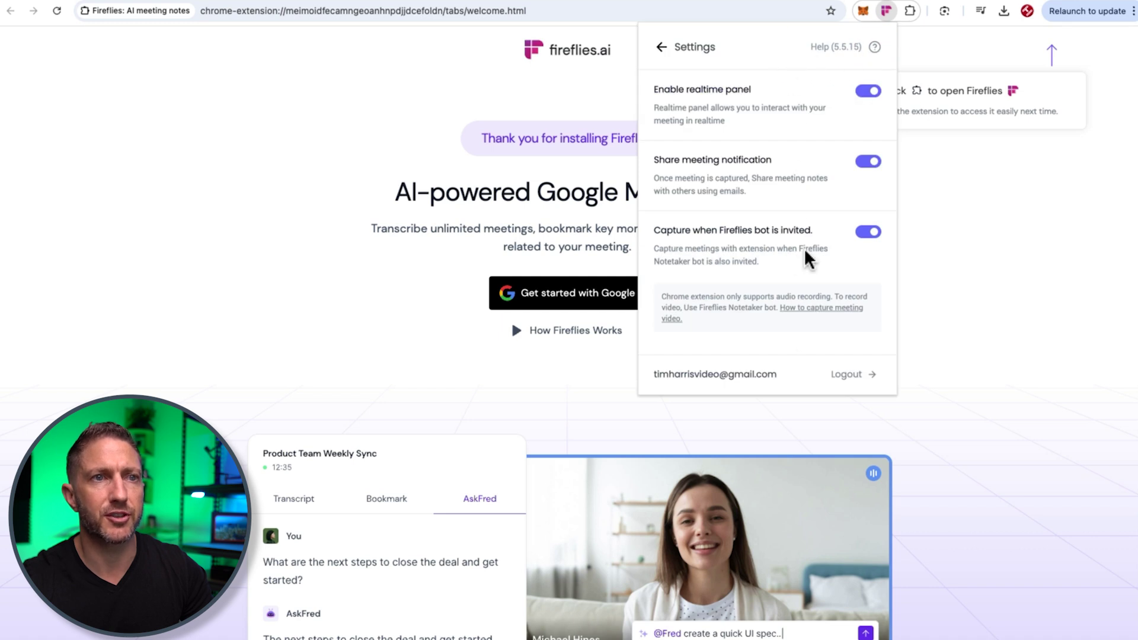
- Create a 'Test 2' calendar event with a Google Meet video link
click(885, 10)
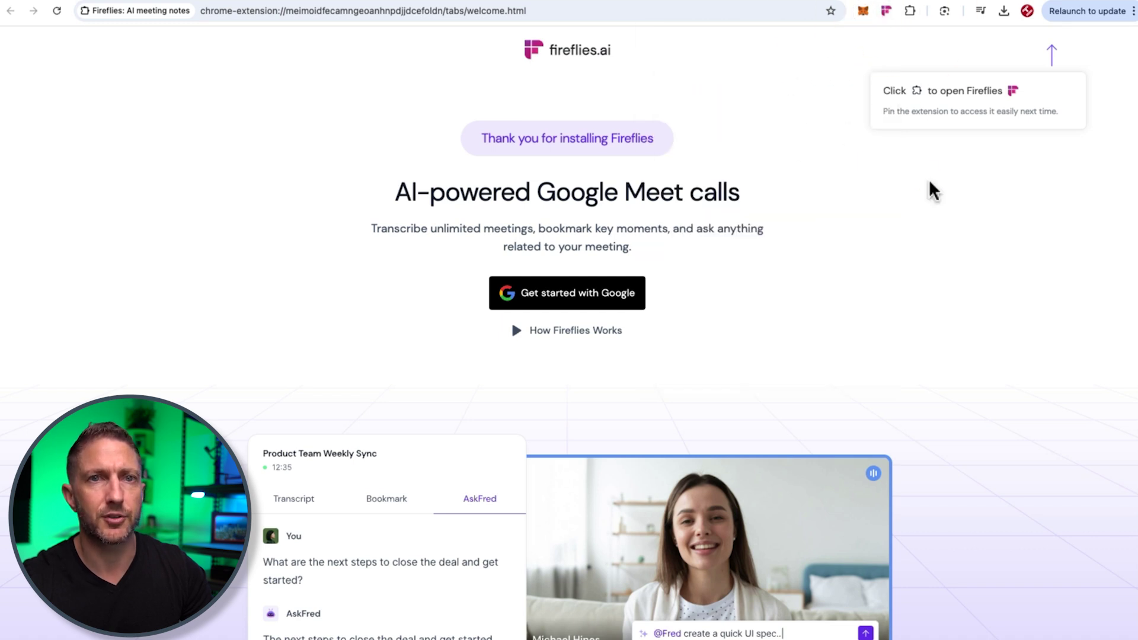
click(384, 4)
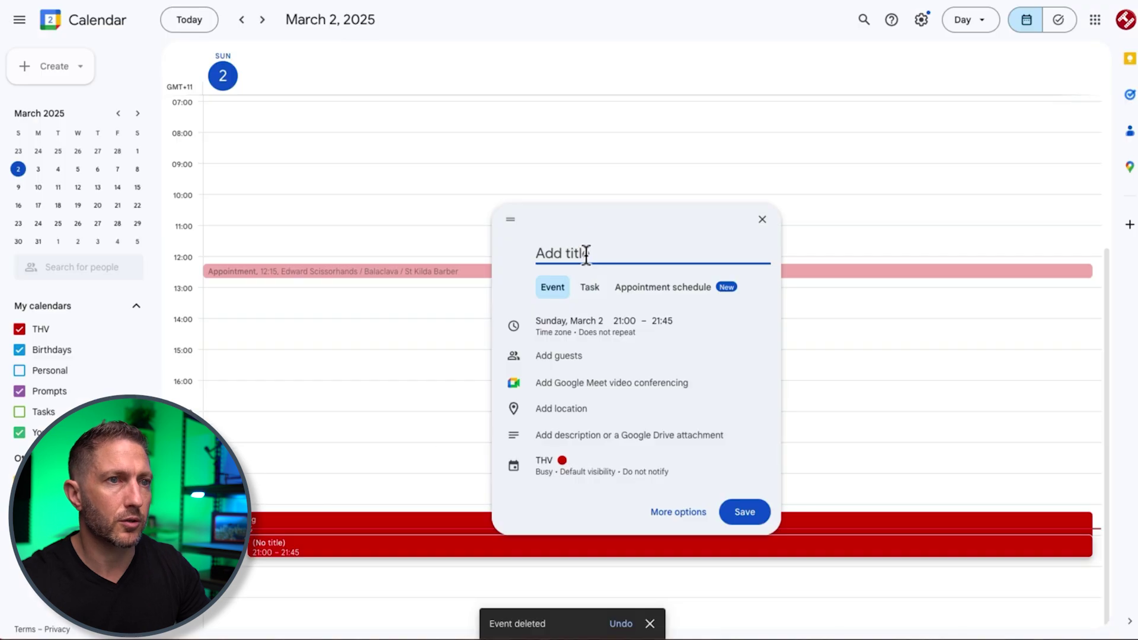
text(Tes 2)
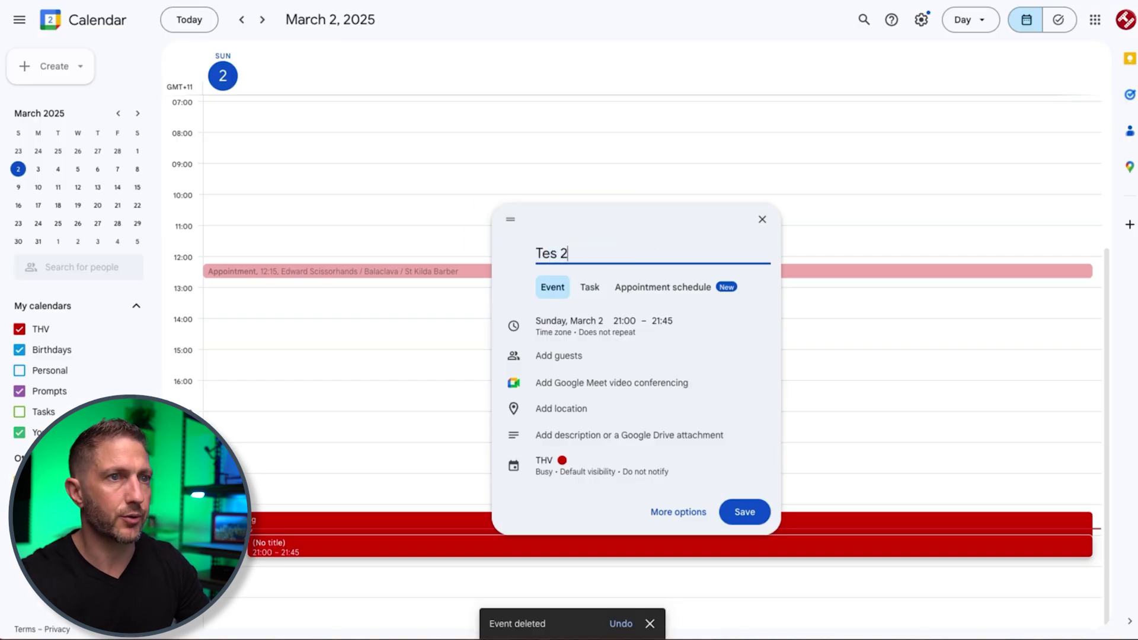
click(589, 382)
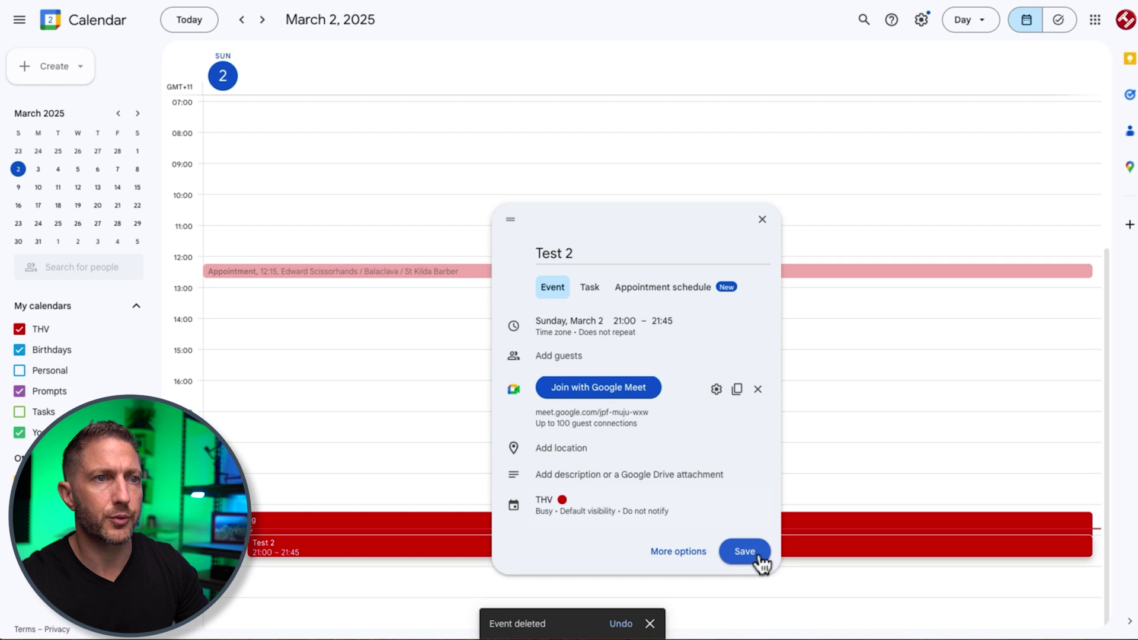
click(676, 550)
- Set the Test 2 event's start time to 20:48 and save it
click(135, 72)
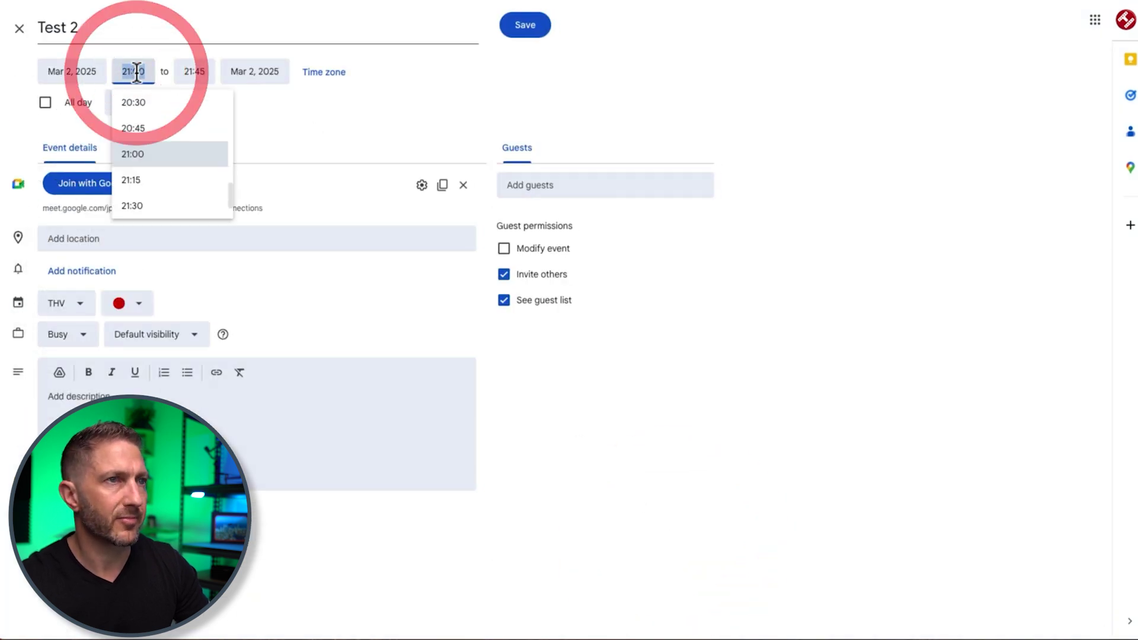
text(20)
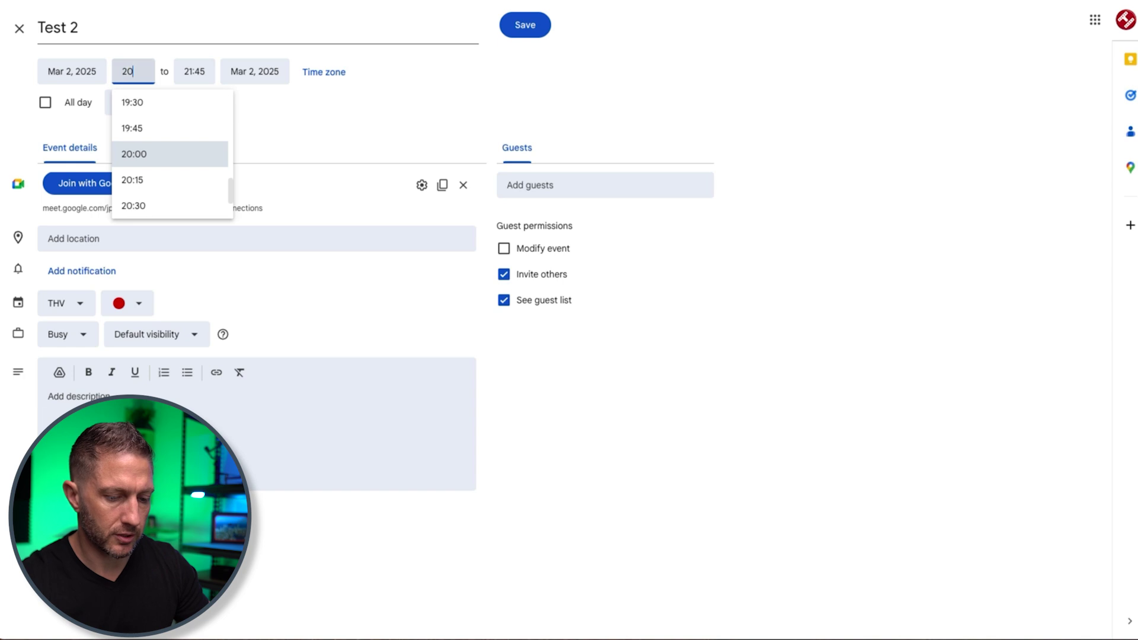
text(:48)
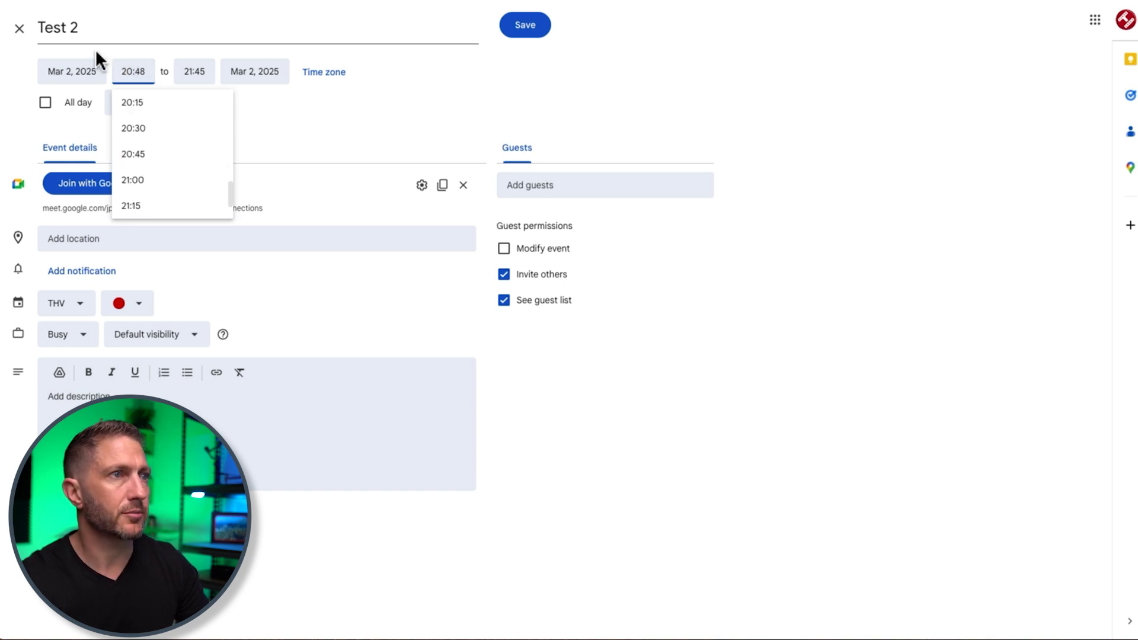
click(438, 89)
click(511, 38)
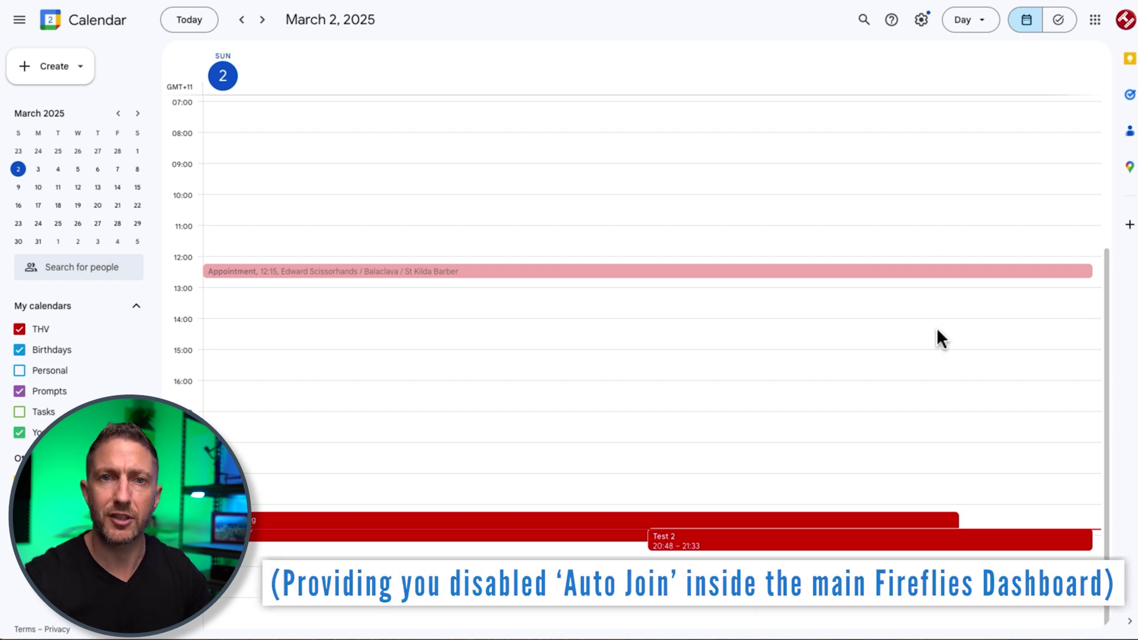
- Open the Test 2 event and join its Google Meet video call
click(976, 550)
click(598, 358)
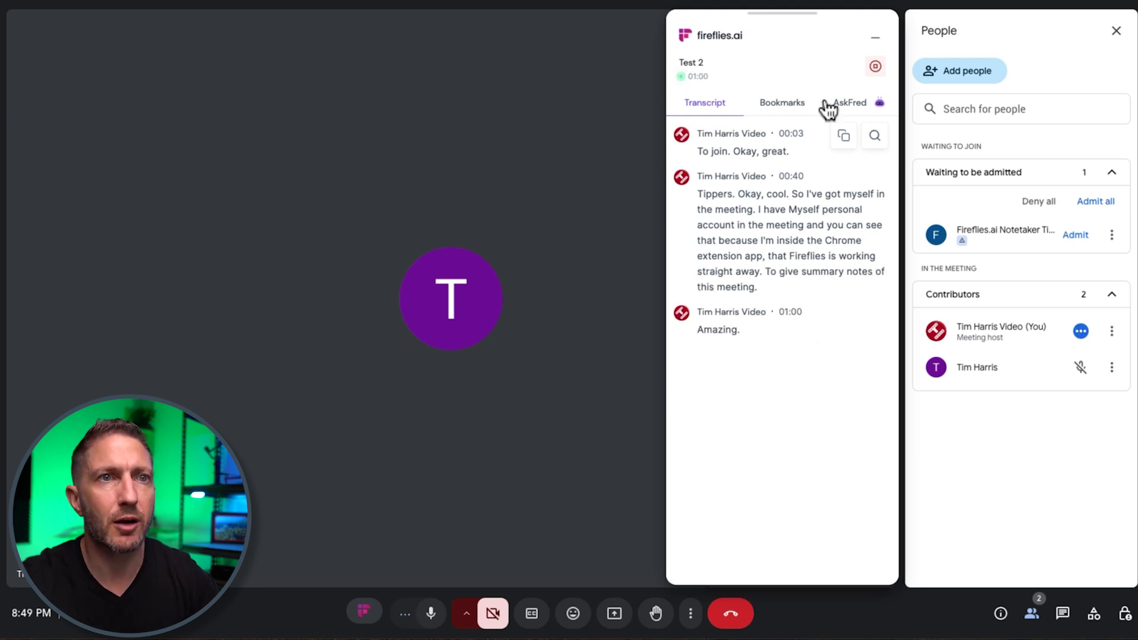
- Have AskFred generate paragraph and bullet-point summaries, then go back to the live transcript
click(842, 107)
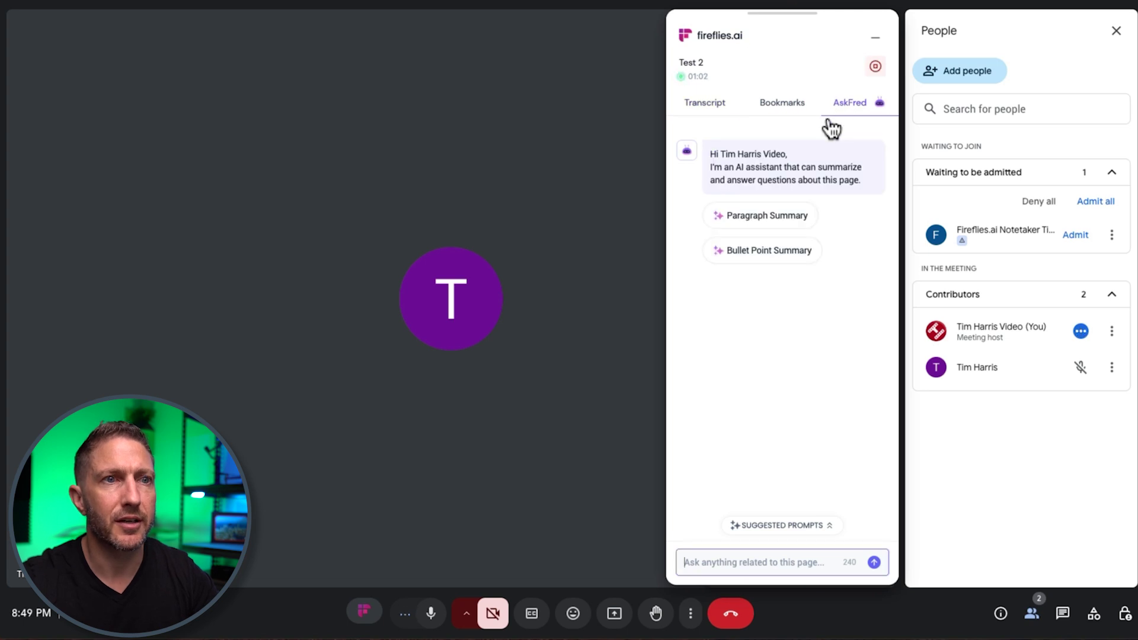
click(773, 221)
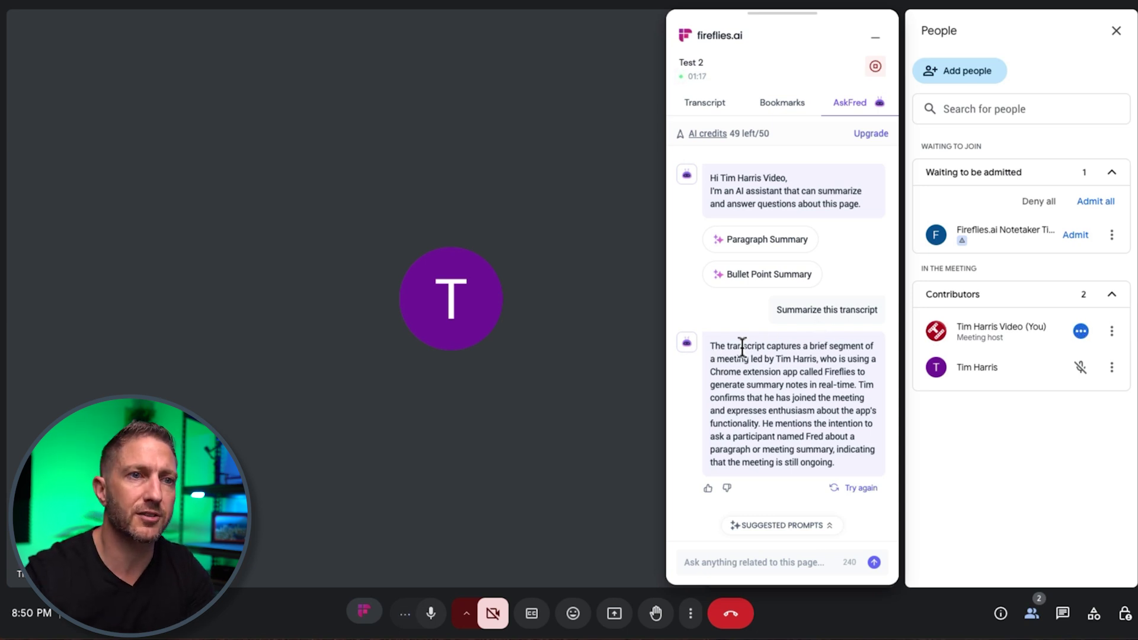
drag(710, 346, 834, 470)
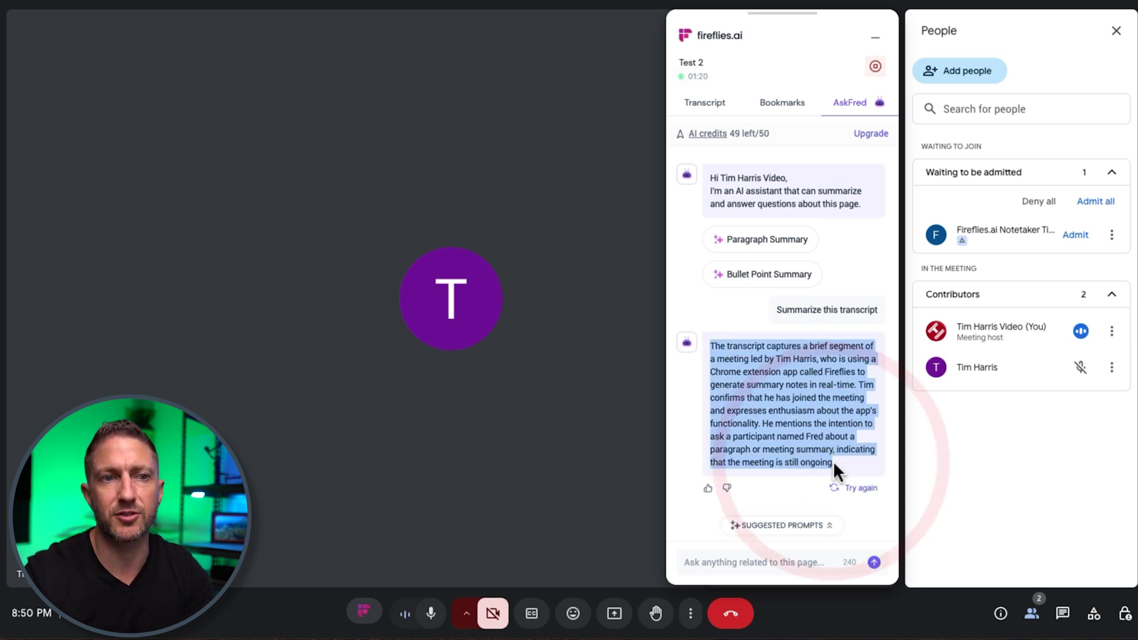
click(838, 460)
click(778, 276)
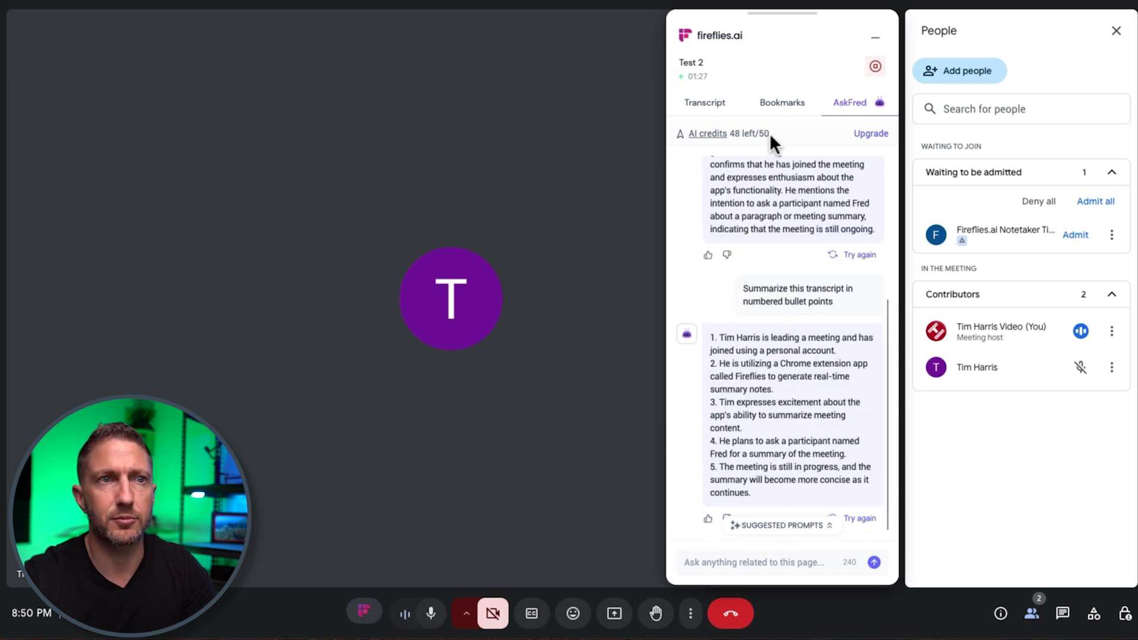
click(725, 105)
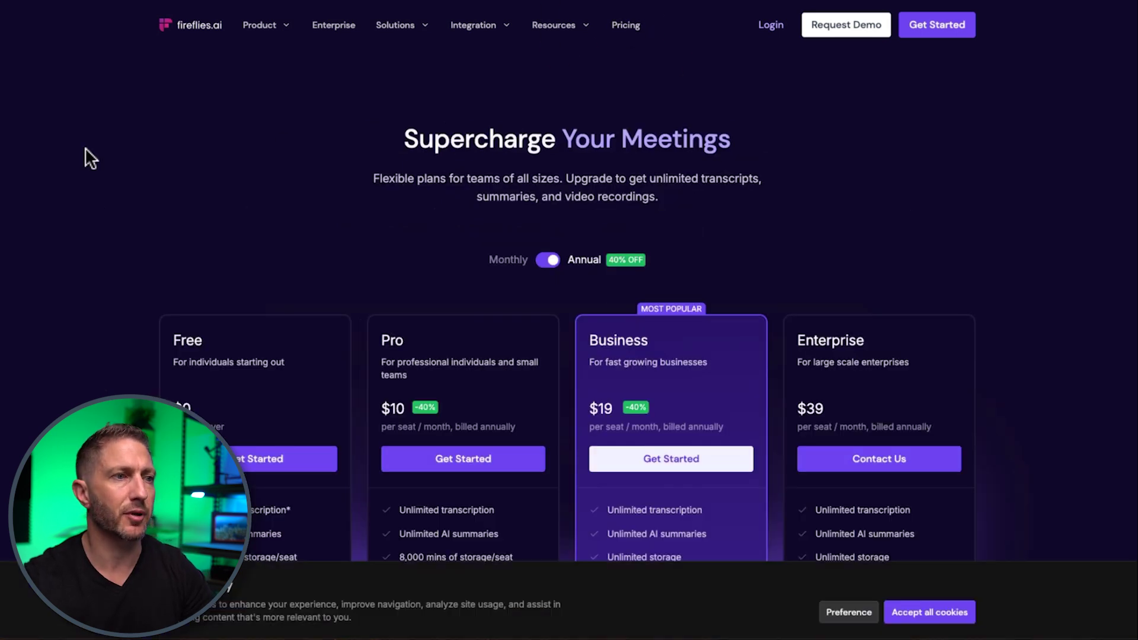
- Highlight the Free plan's tagline, Unlimited transcription and Limited AI summaries on the plan cards
scroll(105, 279, down, 2)
scroll(105, 279, down, 2)
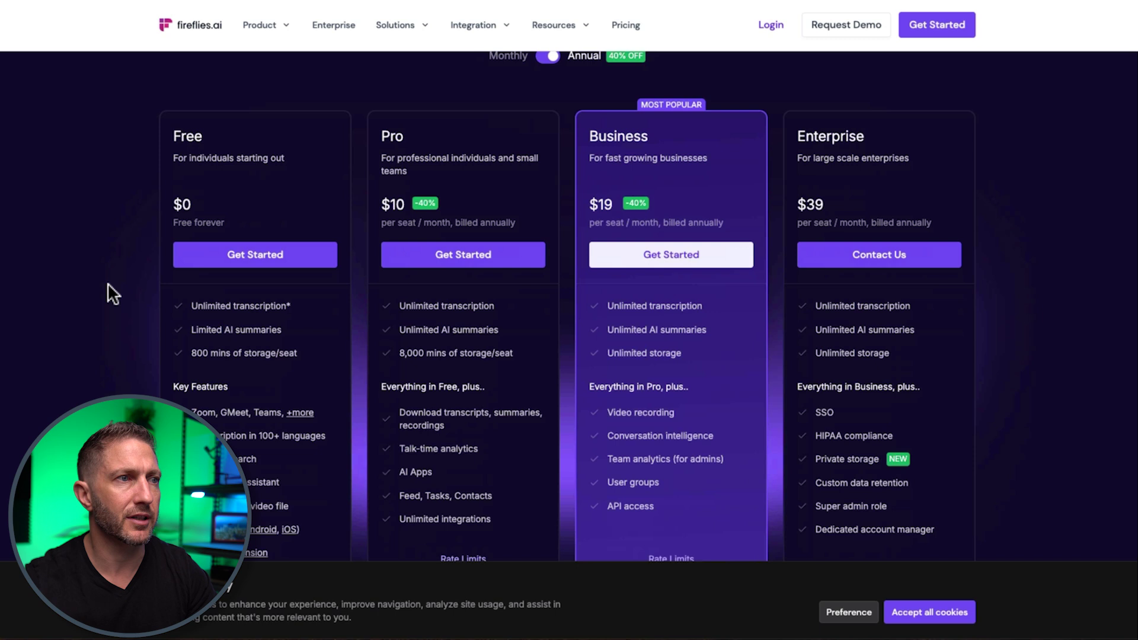
drag(176, 160, 287, 166)
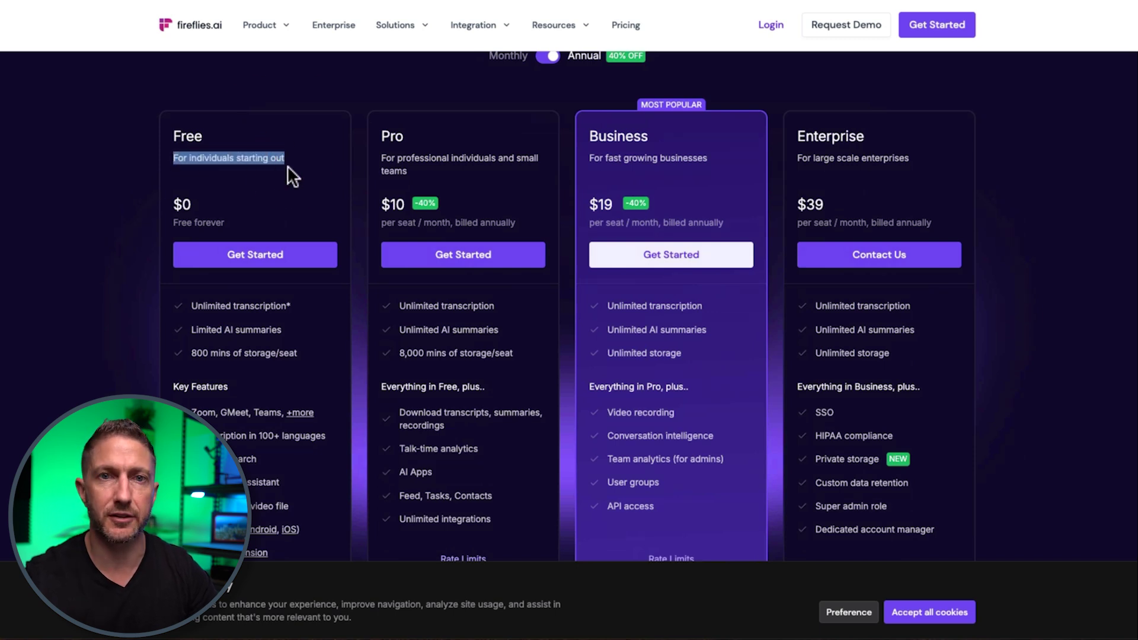
click(288, 166)
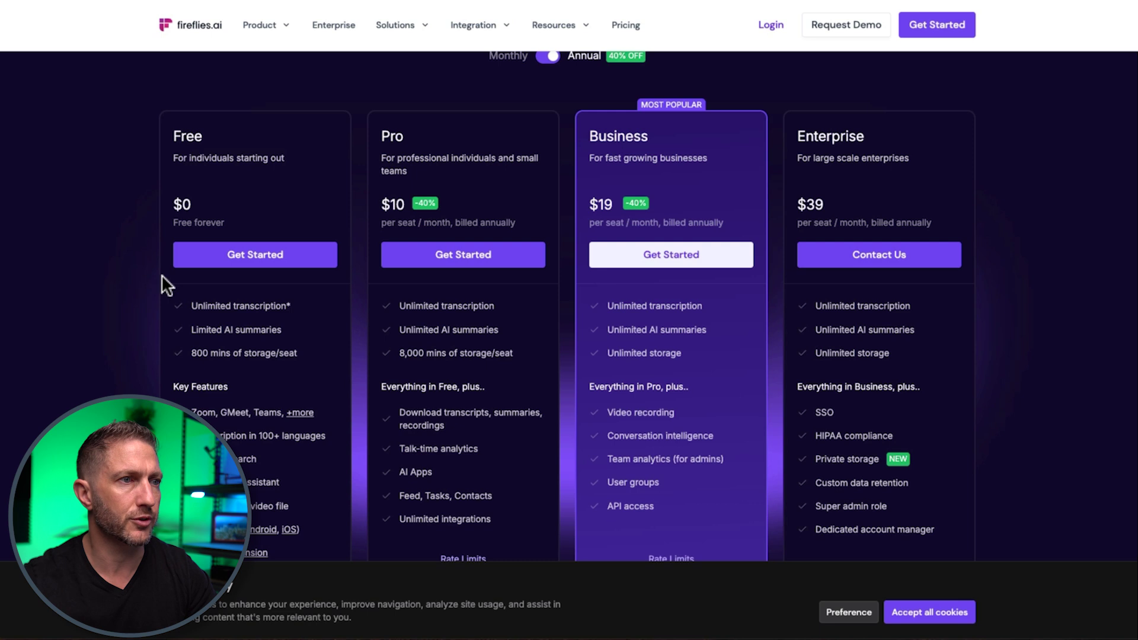
drag(190, 305, 294, 304)
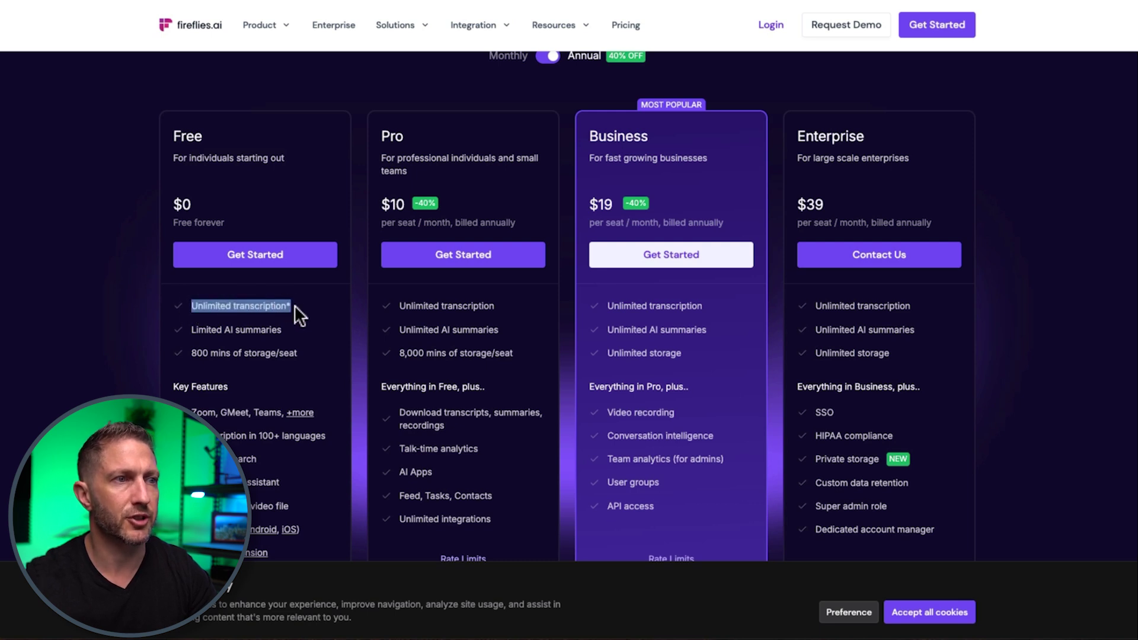
click(279, 315)
drag(193, 329, 307, 332)
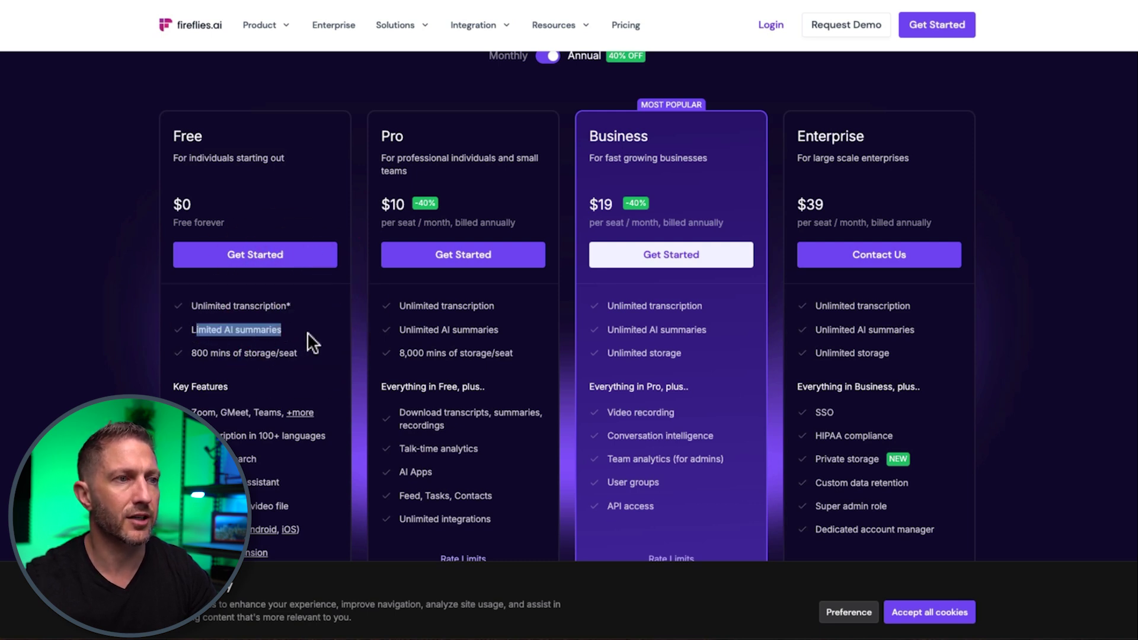
click(136, 324)
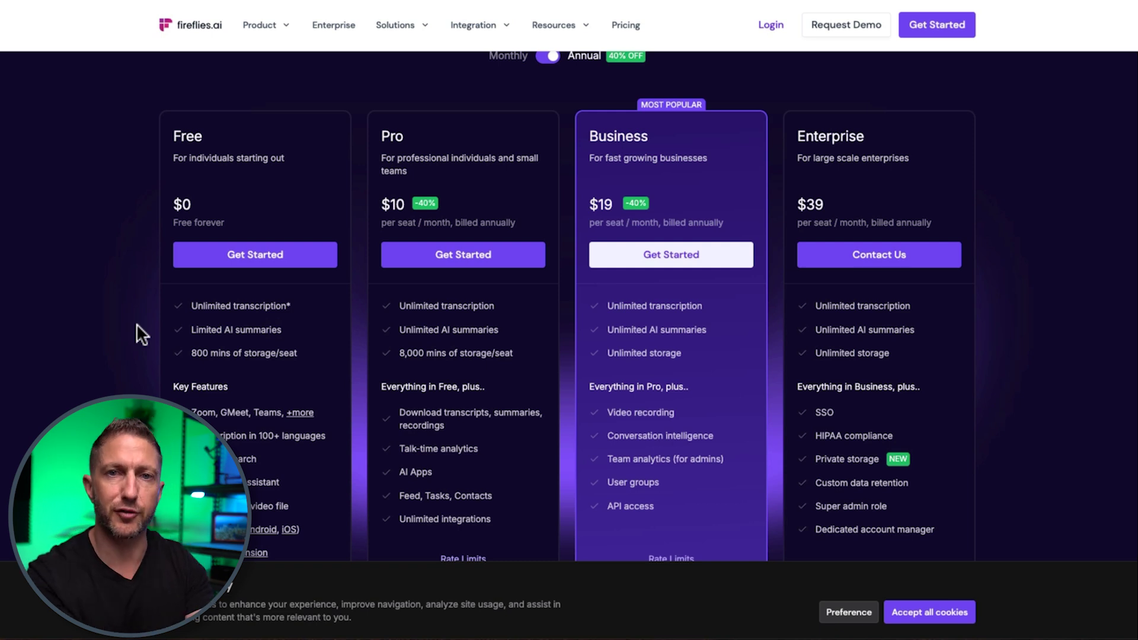
mouse_move(194, 331)
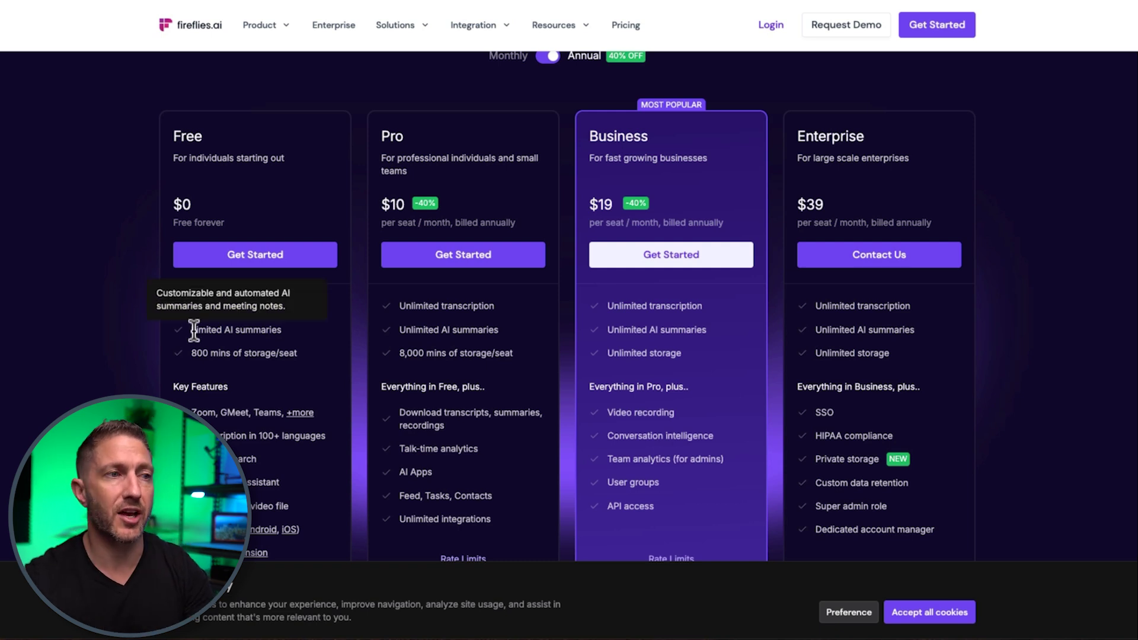
drag(194, 330, 254, 333)
click(248, 338)
scroll(178, 350, up, 1)
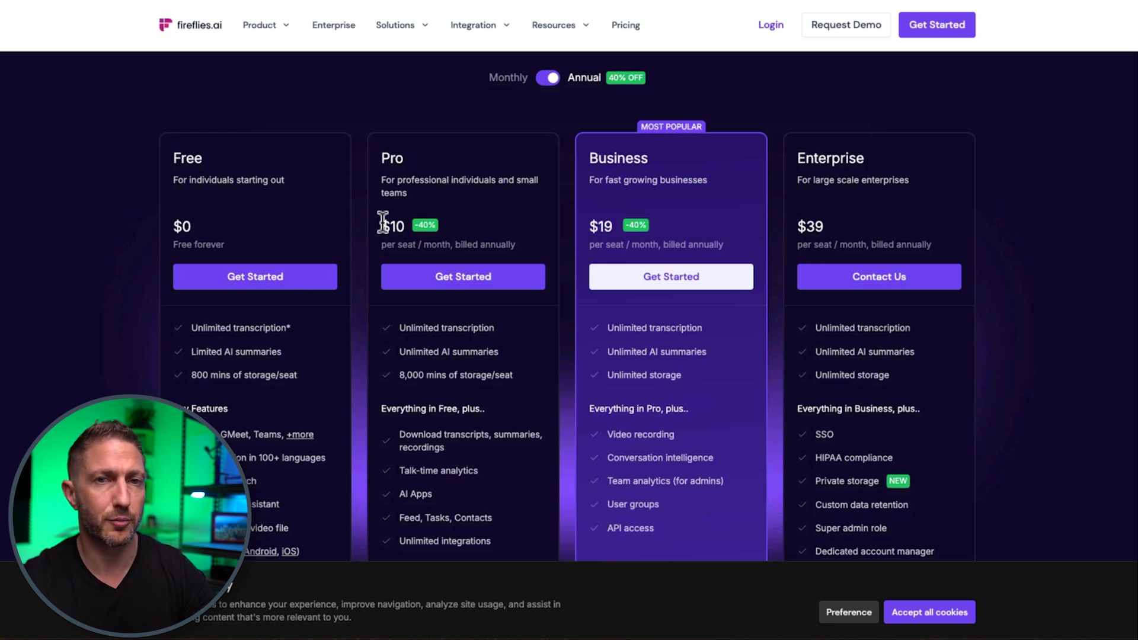
click(549, 83)
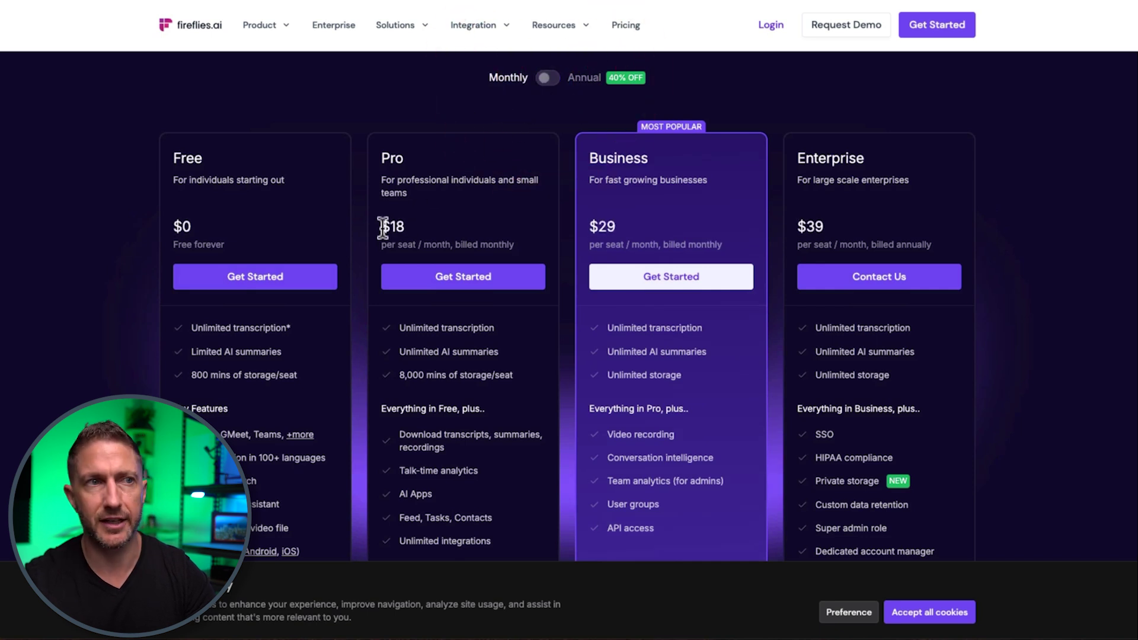
click(547, 80)
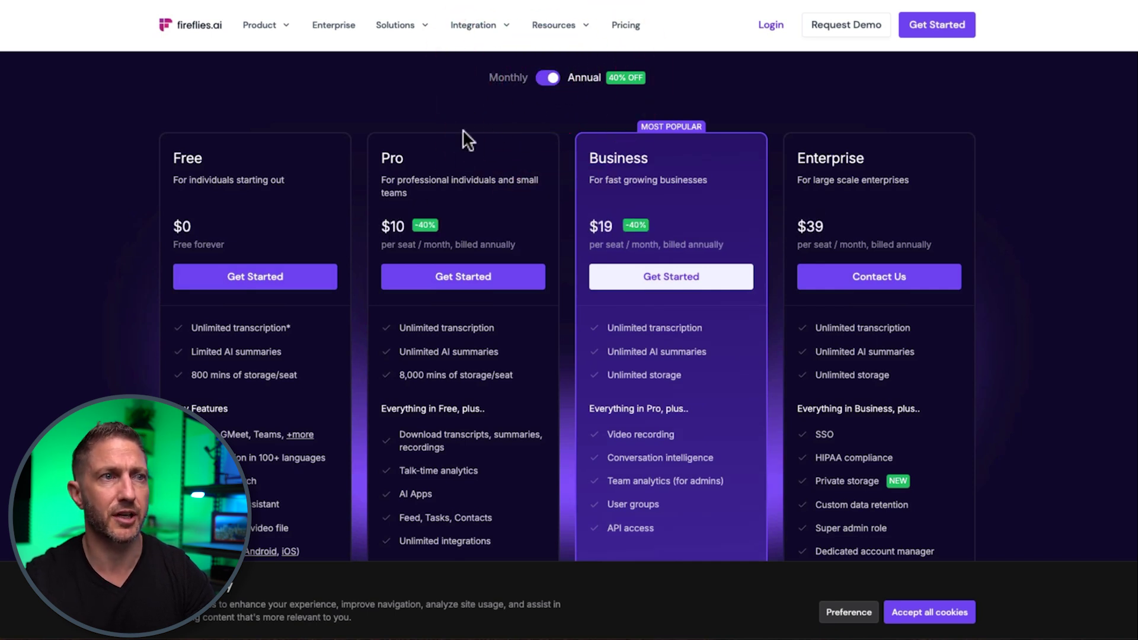
drag(378, 155, 447, 189)
click(447, 190)
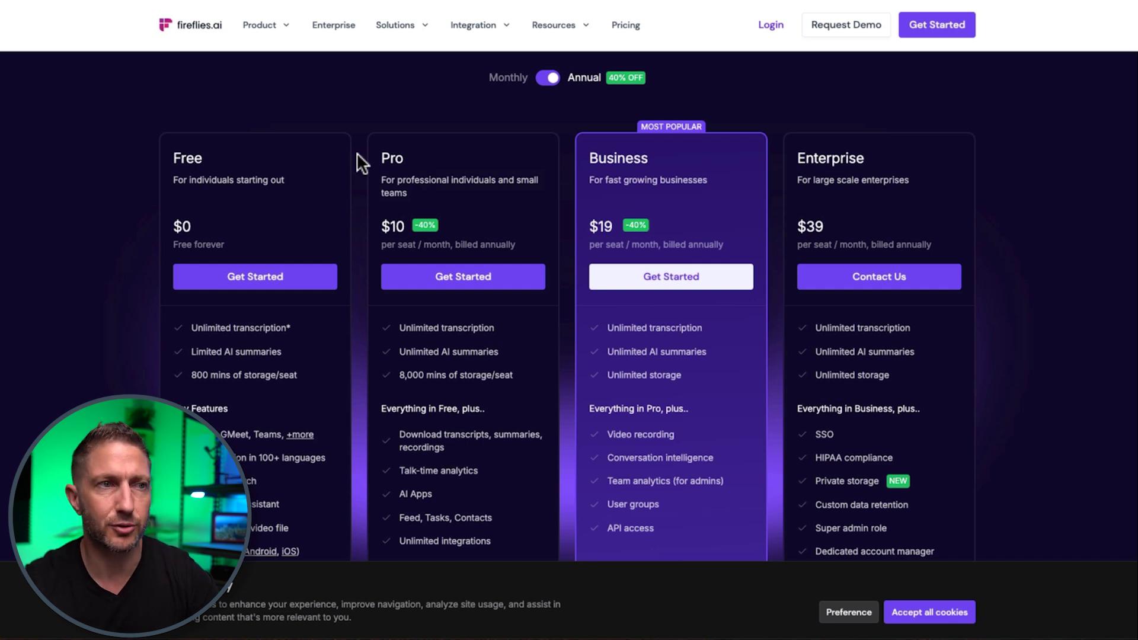
drag(380, 226, 406, 227)
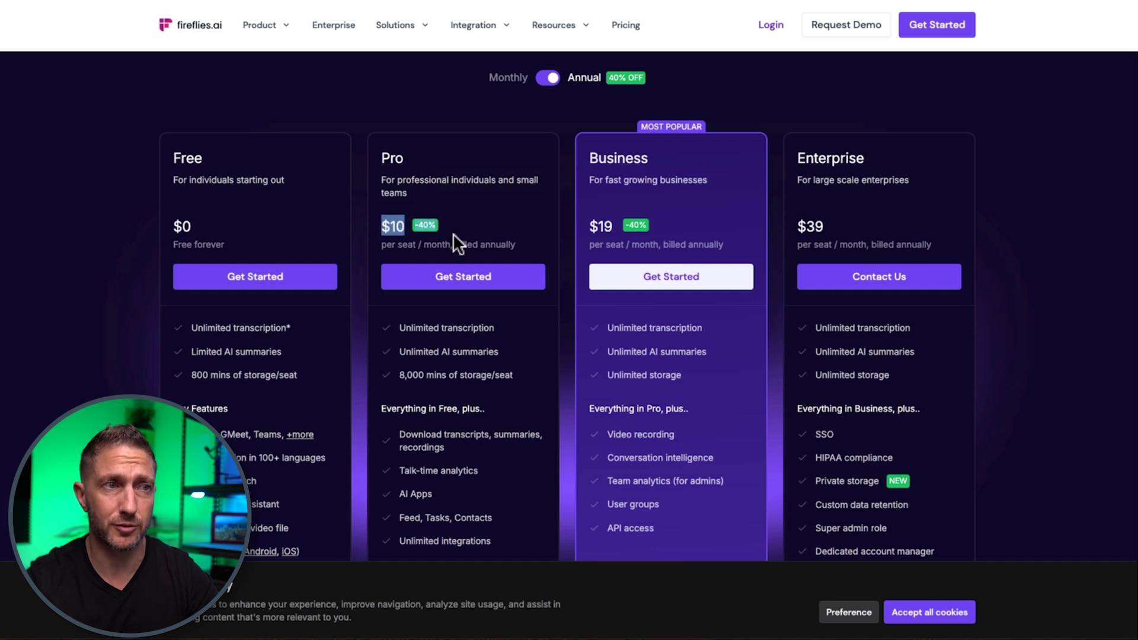
click(381, 220)
scroll(398, 348, down, 1)
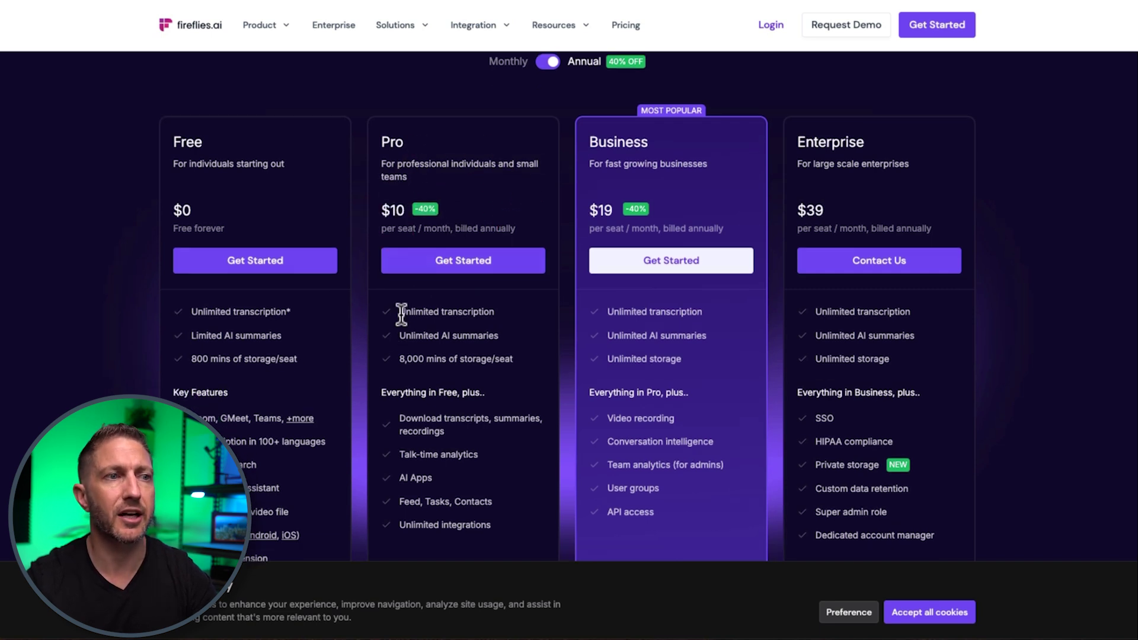
drag(401, 313, 498, 362)
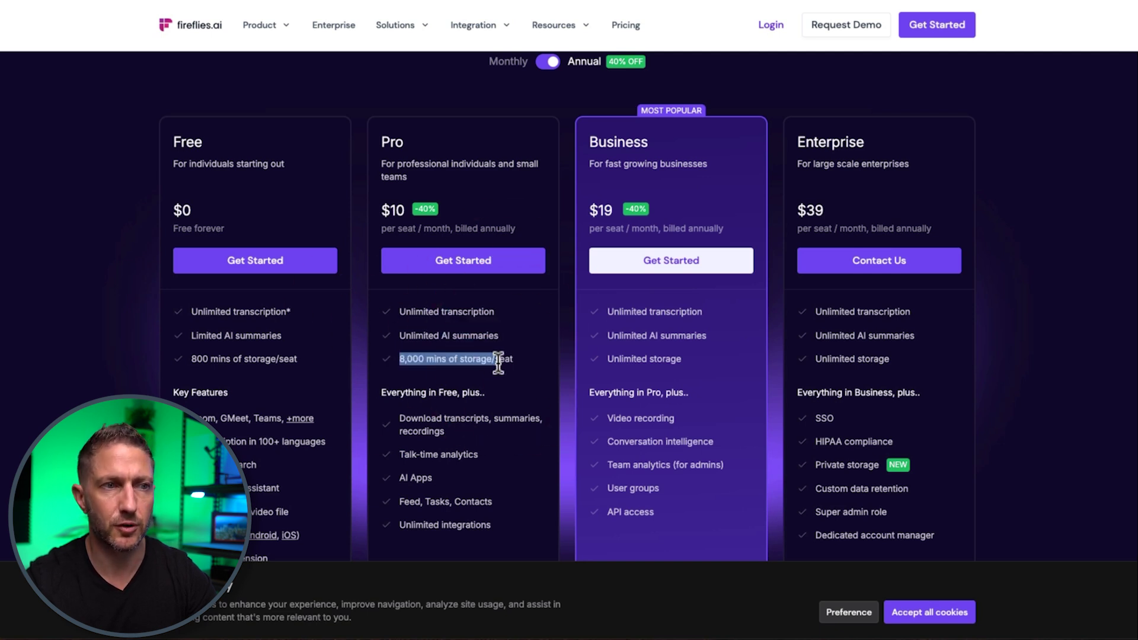
click(353, 375)
drag(401, 430, 532, 538)
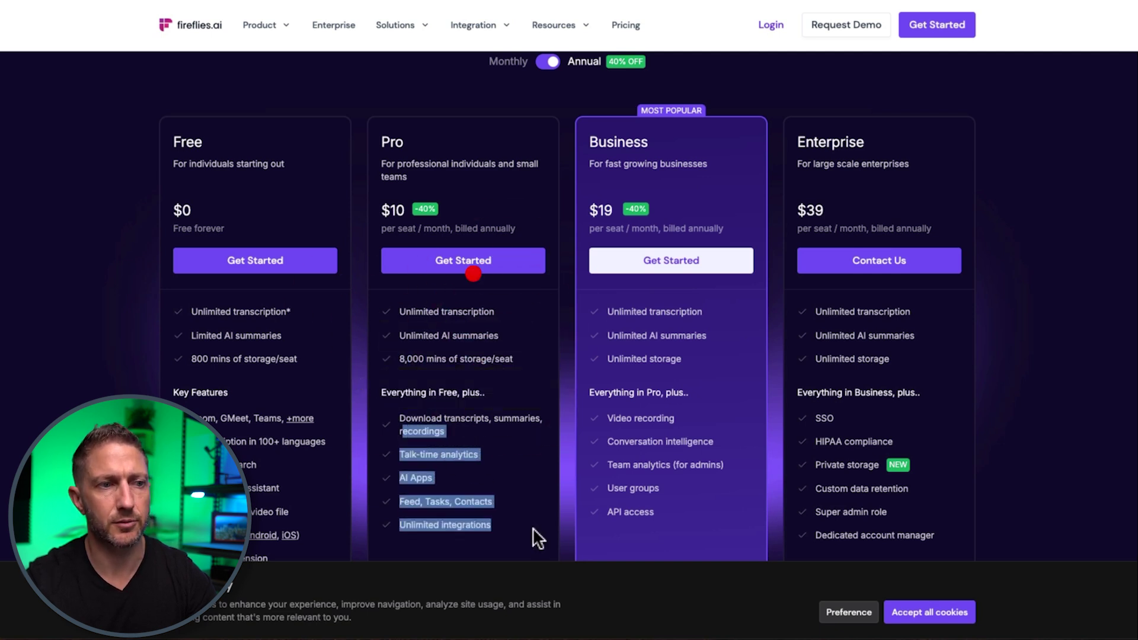
click(544, 416)
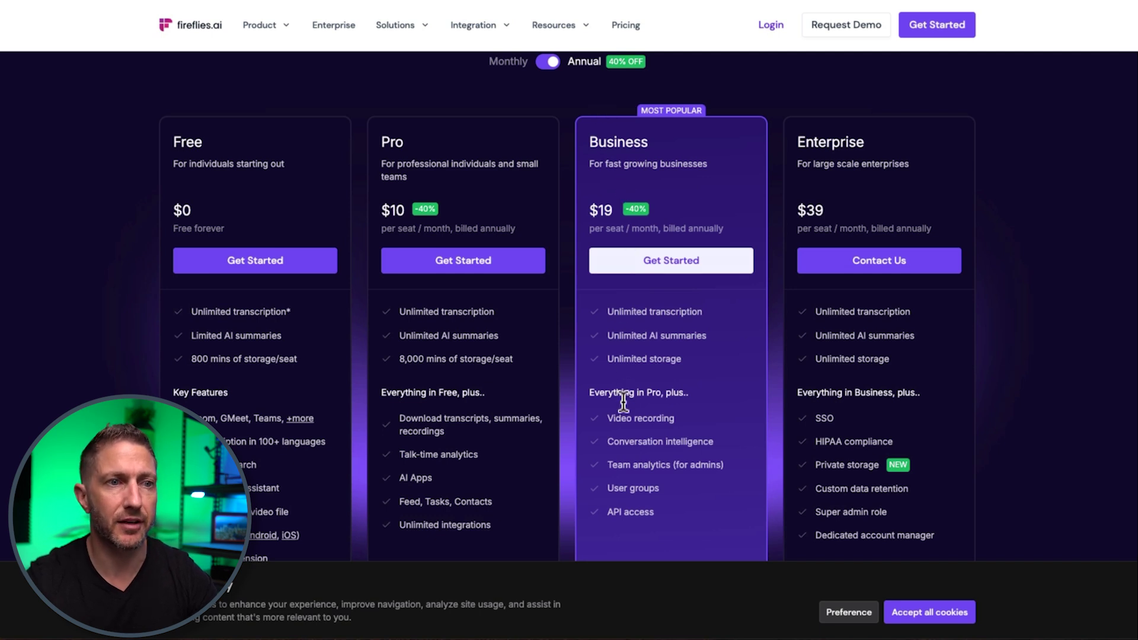
mouse_move(610, 419)
drag(609, 419, 676, 417)
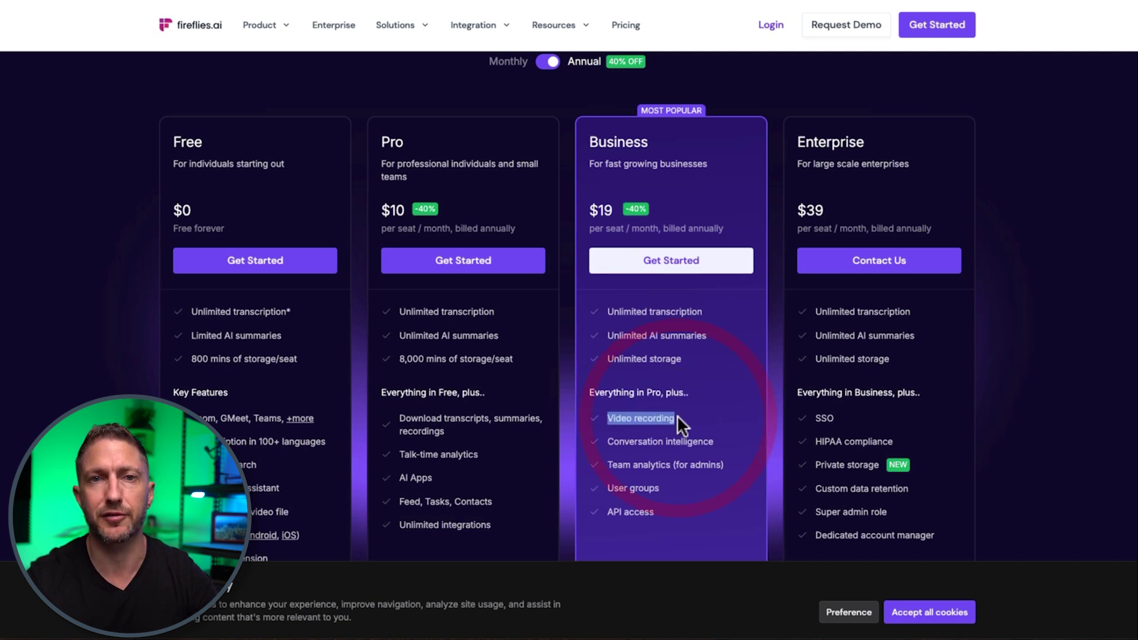
click(677, 415)
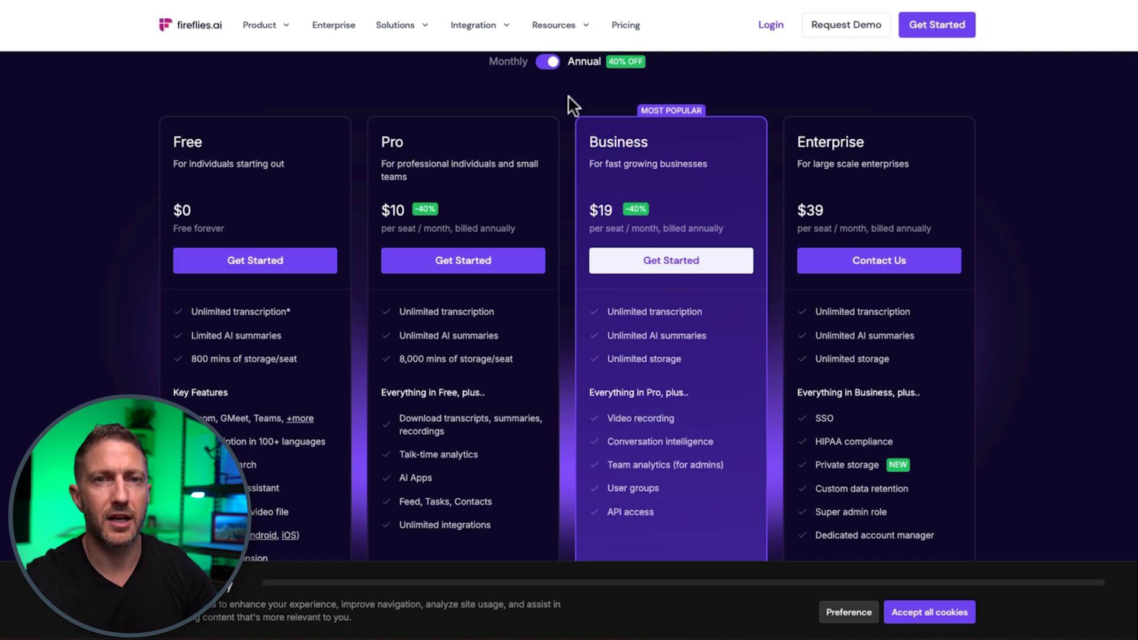